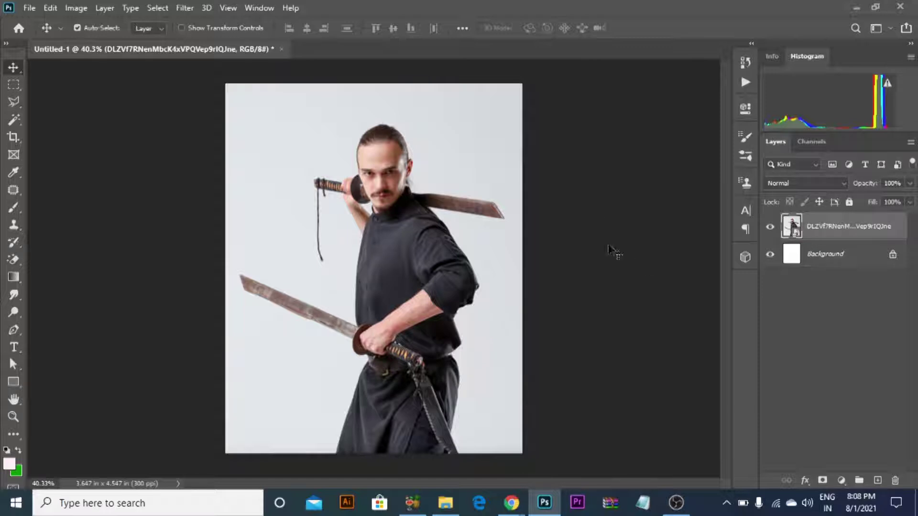
Open the contents of the swordsman smart object and activate the Pen tool in Shape mode
double_click(792, 226)
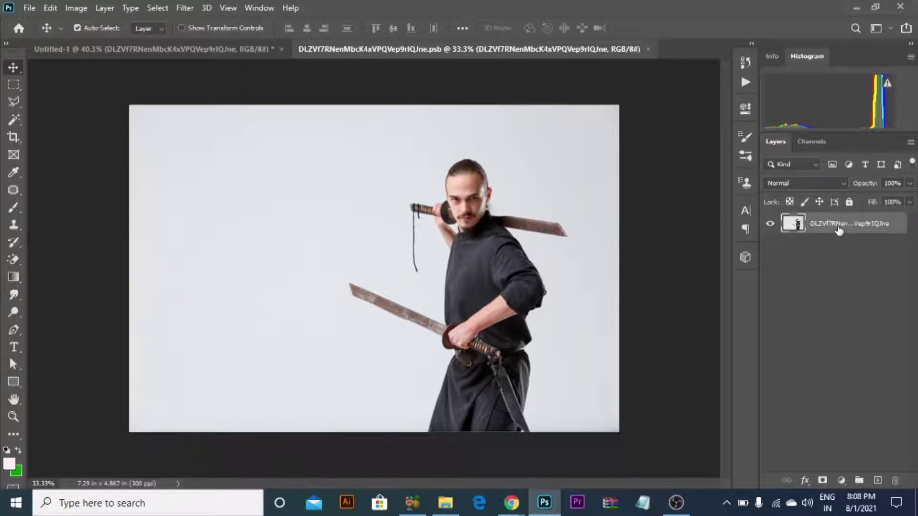
click(8, 330)
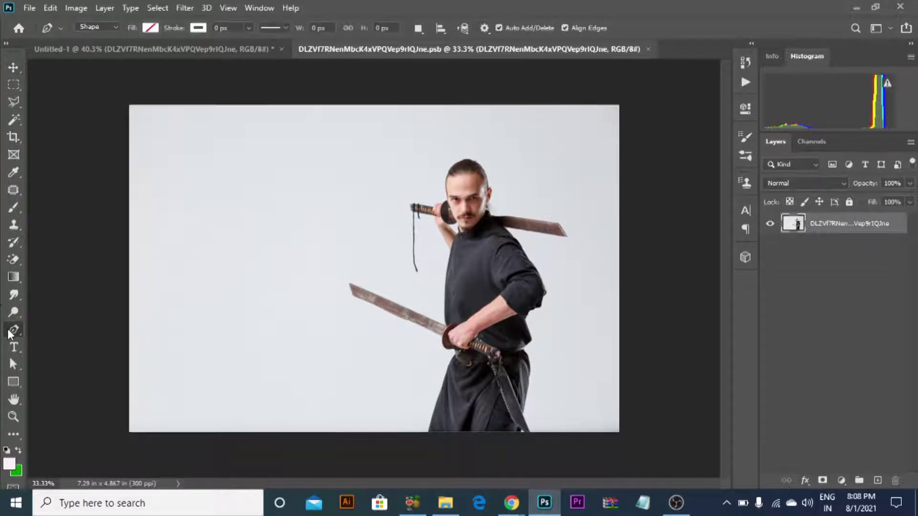
click(94, 28)
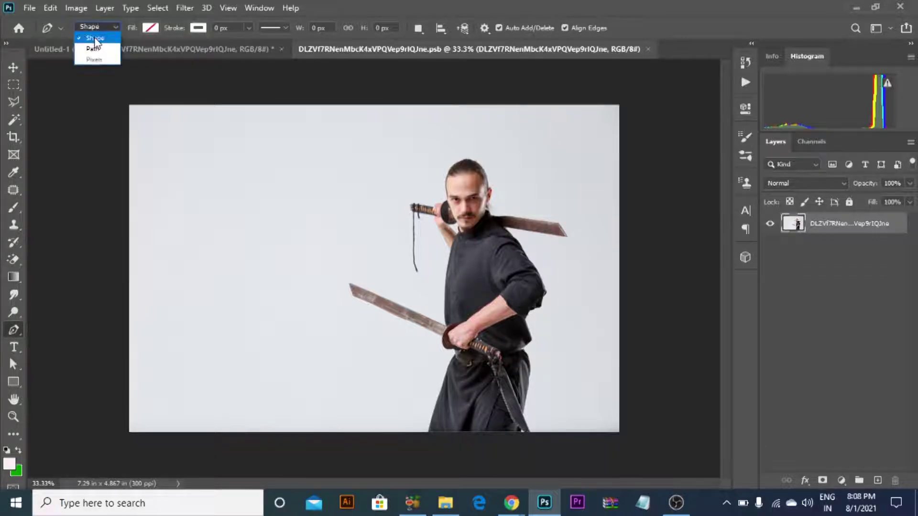
Trace the robe's left edge with the Pen tool from the hem at the image border up to the belt
scroll(495, 310, up, 3)
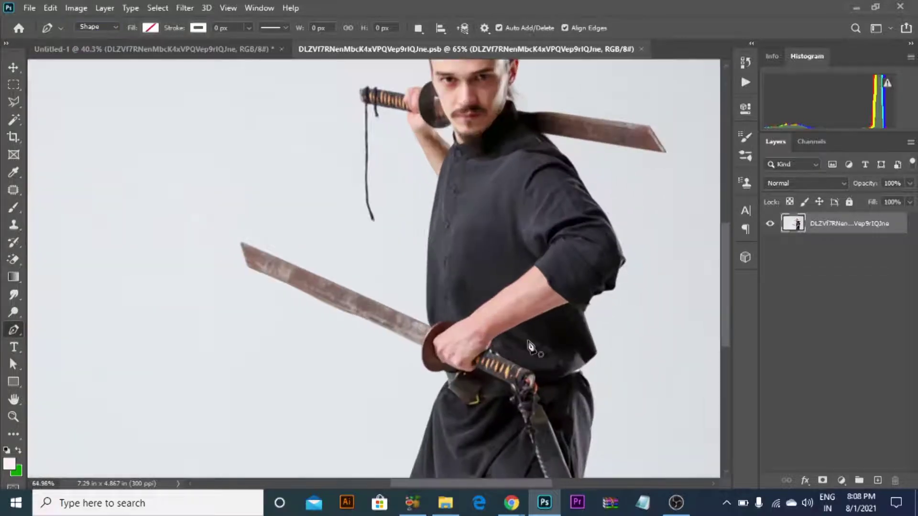
drag(522, 339, 459, 216)
scroll(317, 380, up, 5)
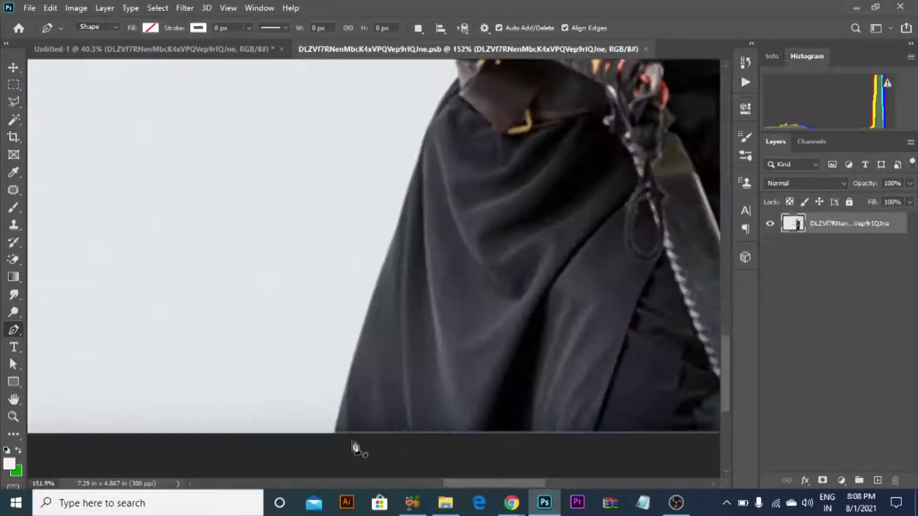
click(331, 432)
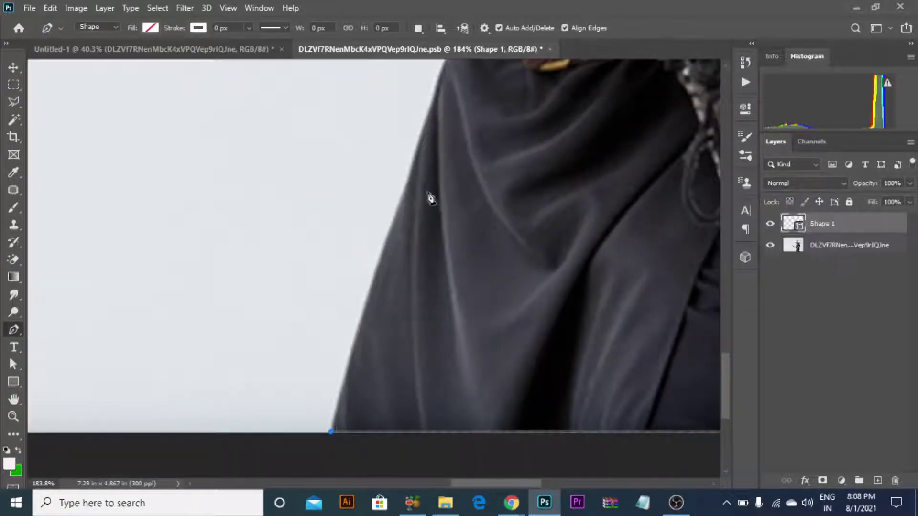
click(405, 184)
click(442, 75)
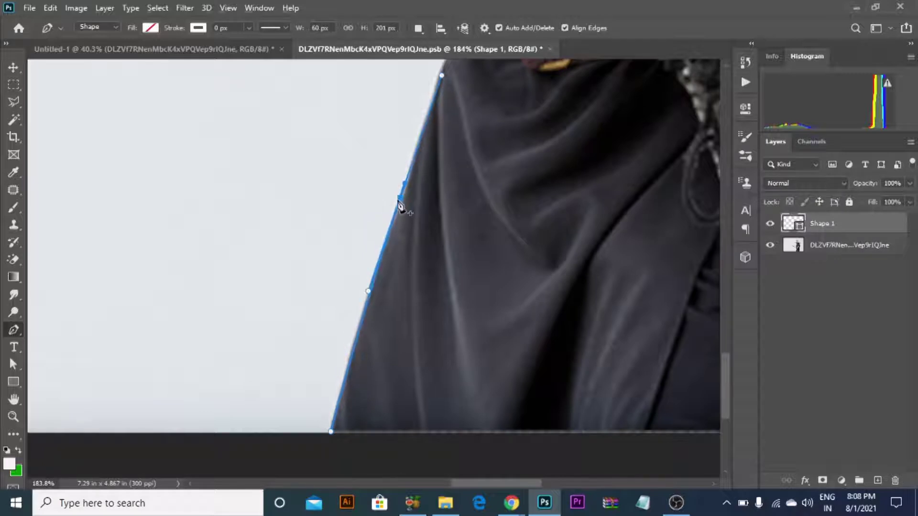
click(454, 68)
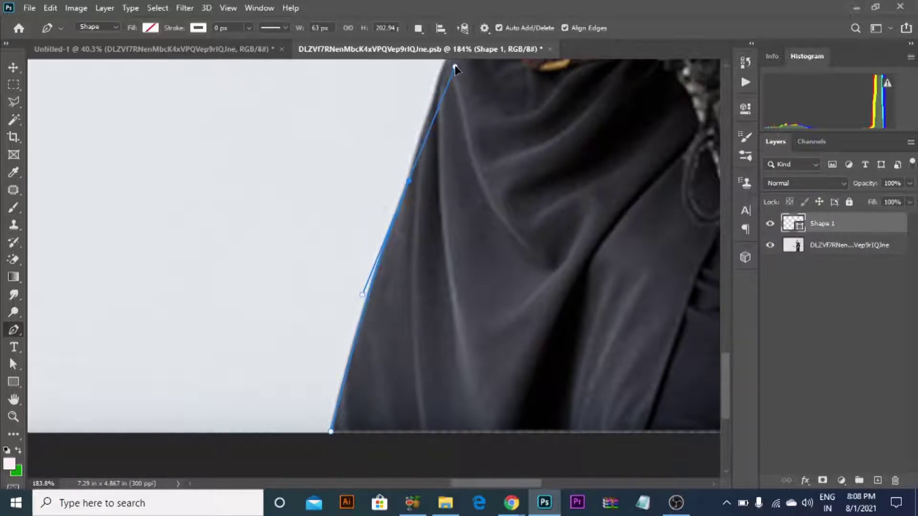
drag(450, 92, 461, 186)
drag(468, 173, 542, 242)
Continue the path around the hand guard of the lower sword to the base of its blade
scroll(498, 103, up, 11)
drag(538, 227, 527, 200)
click(520, 217)
drag(398, 249, 381, 136)
alt+click(399, 249)
Trace the lower sword's blade around its tip and back along its upper edge to the torso
drag(398, 215, 640, 243)
scroll(313, 241, up, 4)
click(210, 220)
click(195, 201)
click(268, 167)
scroll(285, 162, down, 3)
click(647, 462)
Extend the path up the torso's left edge and onto the outer edge of the raised forearm
scroll(665, 378, down, 3)
scroll(641, 239, down, 4)
drag(397, 184, 403, 148)
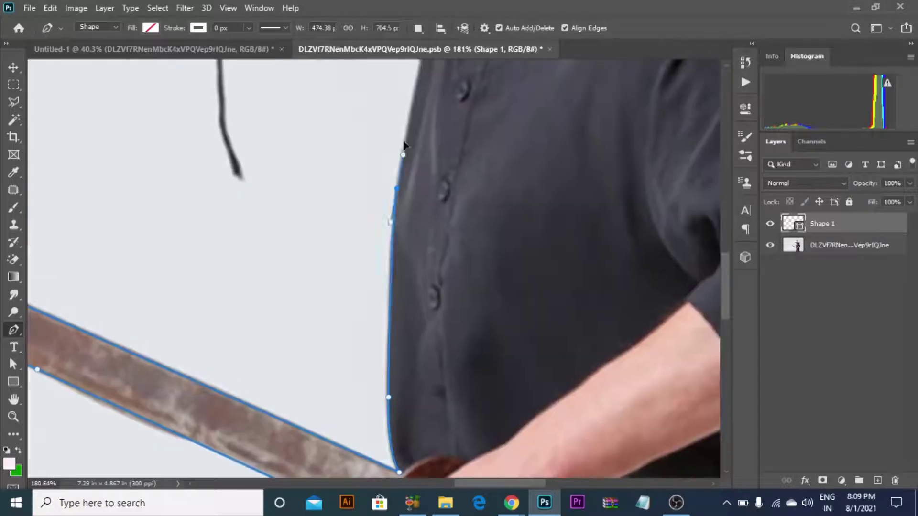
scroll(424, 77, up, 2)
drag(427, 243, 404, 210)
alt+click(427, 243)
click(426, 238)
scroll(414, 222, up, 2)
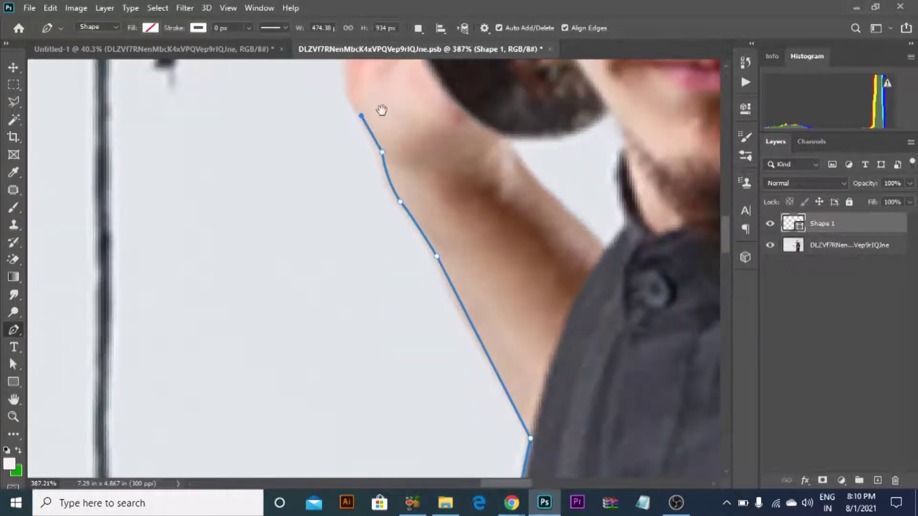
Trace the wrist of the raised arm and the underside of the upper sword's handle
drag(397, 160, 474, 246)
drag(424, 127, 434, 89)
click(407, 119)
scroll(404, 119, up, 2)
click(512, 189)
click(425, 177)
click(340, 162)
scroll(345, 220, down, 10)
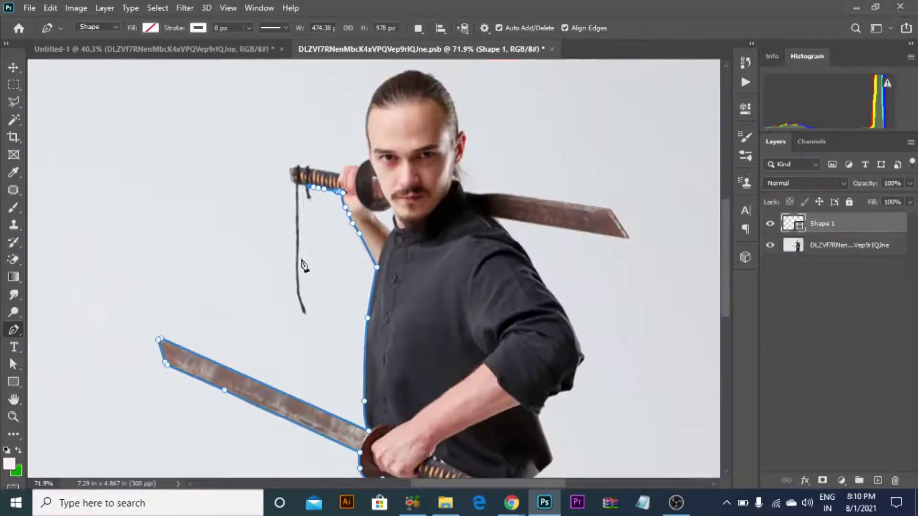
Trace around the end of the upper sword's handle and back along its top edge
scroll(293, 169, up, 10)
click(348, 290)
drag(273, 250, 262, 213)
click(263, 177)
scroll(299, 164, up, 1)
click(543, 191)
drag(670, 215, 169, 221)
Trace the knuckles of the raised hand and the rim of the upper sword's guard up to the face
click(207, 221)
click(220, 186)
drag(260, 165, 288, 182)
drag(303, 162, 379, 197)
scroll(329, 165, down, 2)
drag(441, 113, 487, 106)
drag(457, 98, 456, 217)
Outline the head from the temple over the top of the hair and down its other side
click(426, 159)
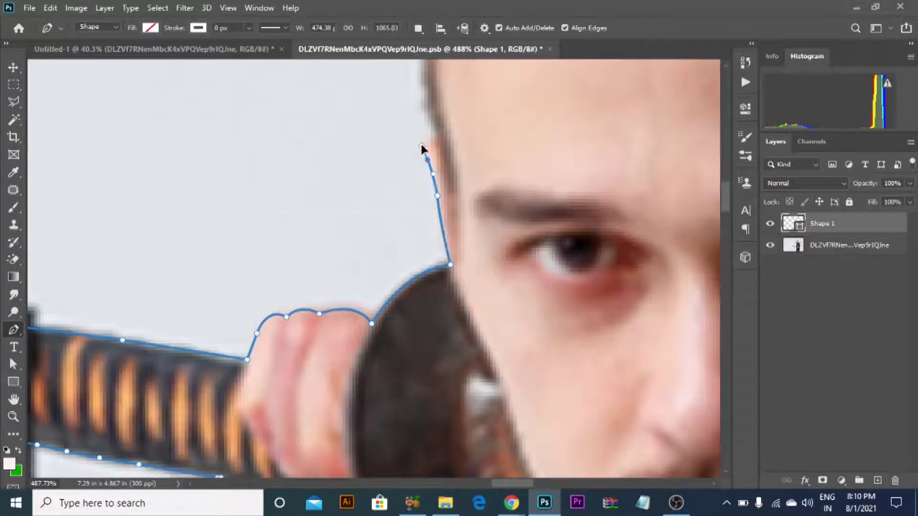
drag(431, 135, 445, 133)
drag(440, 86, 399, 225)
drag(372, 194, 281, 320)
click(394, 125)
scroll(301, 270, down, 2)
drag(425, 192, 528, 168)
scroll(437, 177, up, 2)
scroll(436, 177, down, 4)
drag(597, 268, 410, 176)
Trace the outer edge of the ear down towards the earlobe
drag(414, 165, 428, 195)
scroll(418, 177, up, 3)
click(428, 191)
click(447, 221)
drag(545, 389, 456, 188)
drag(428, 205, 441, 229)
click(437, 232)
Continue the path from the earlobe down the neck hair to the shirt collar
click(429, 296)
click(415, 339)
click(404, 358)
click(393, 381)
click(383, 385)
scroll(388, 389, down, 2)
drag(398, 422, 407, 179)
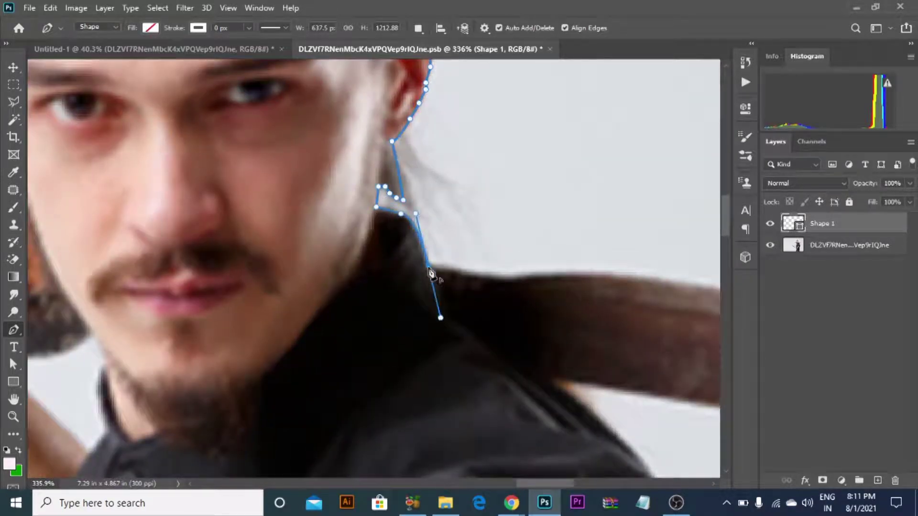
Trace the top edge of the upper sword's blade from the collar towards its tip
scroll(424, 272, down, 3)
drag(660, 282, 455, 243)
drag(368, 242, 447, 250)
drag(588, 301, 535, 291)
click(666, 277)
drag(669, 282, 540, 134)
Trace around the upper sword's tip and back along the blade's underside to the shoulder
scroll(622, 253, up, 4)
click(625, 243)
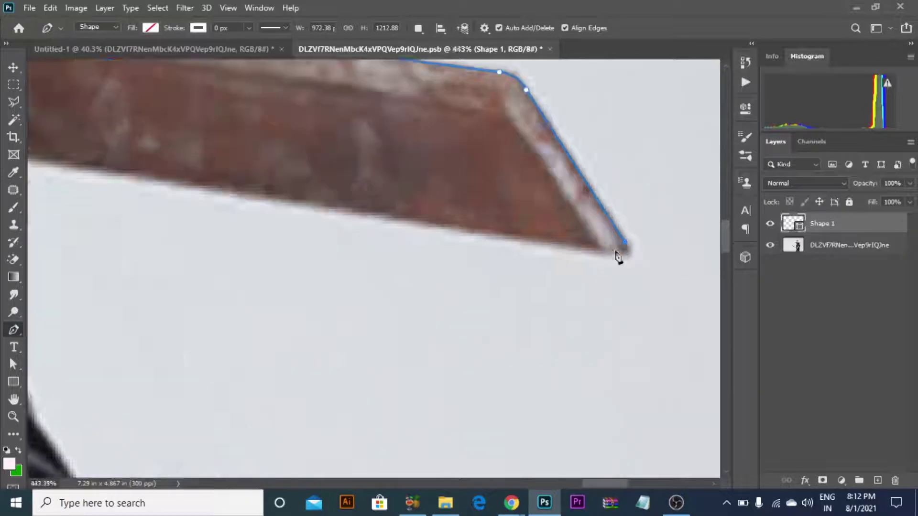
click(625, 253)
scroll(296, 177, down, 4)
click(395, 197)
Trace the outer contour of the shoulder and upper sleeve down towards the elbow
scroll(417, 227, up, 3)
drag(498, 287, 533, 330)
scroll(491, 279, down, 3)
scroll(459, 247, up, 3)
click(457, 236)
drag(430, 317, 345, 145)
click(458, 371)
Trace the bent elbow and the sleeve folds beneath it
scroll(488, 368, down, 4)
scroll(346, 145, up, 2)
drag(391, 236, 404, 254)
drag(434, 308, 457, 354)
drag(474, 415, 492, 274)
alt+click(473, 414)
drag(488, 323, 456, 348)
alt+click(488, 323)
scroll(418, 413, up, 1)
drag(379, 435, 459, 305)
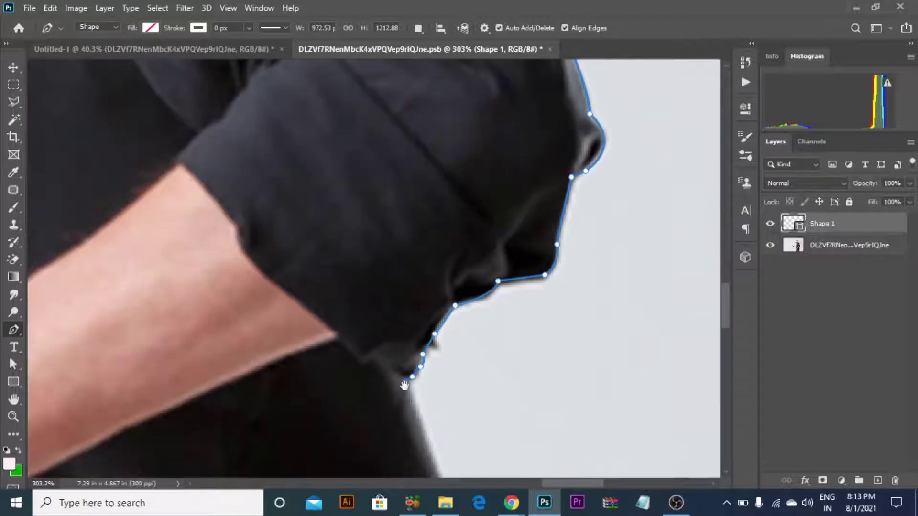
Trace the shirt's right edge below the elbow down to the waist
drag(405, 386, 443, 169)
click(516, 346)
click(506, 362)
drag(461, 410, 473, 179)
scroll(473, 179, up, 1)
click(452, 196)
click(470, 238)
Continue the path down the right edge of the robe below the waist
drag(509, 310, 532, 209)
alt+click(527, 338)
drag(527, 338, 512, 320)
click(525, 372)
scroll(526, 375, down, 2)
Trace the lower end of the hanging scabbard and close the path beneath the image border
drag(499, 388, 486, 446)
drag(524, 299, 531, 329)
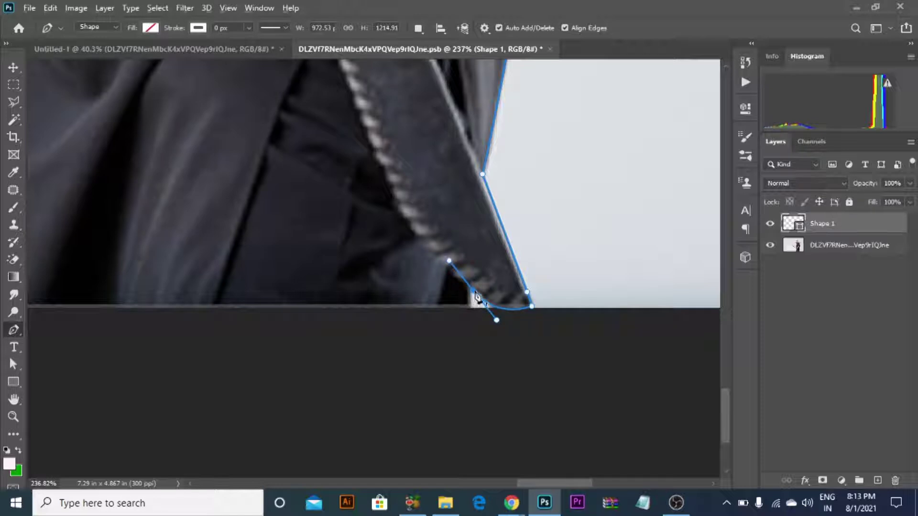
click(472, 317)
scroll(478, 315, down, 6)
drag(294, 331, 288, 328)
click(270, 305)
ctrl+click(791, 224)
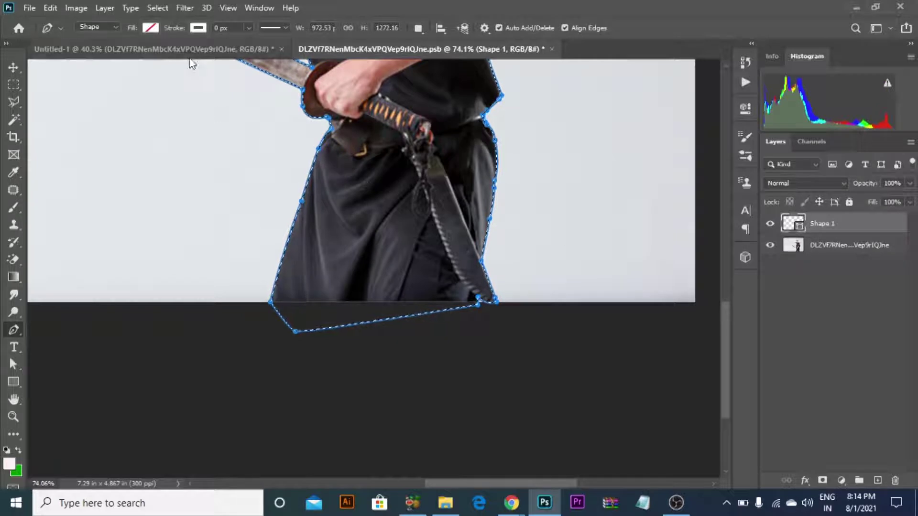
ctrl+click(790, 229)
key(ctrl+d)
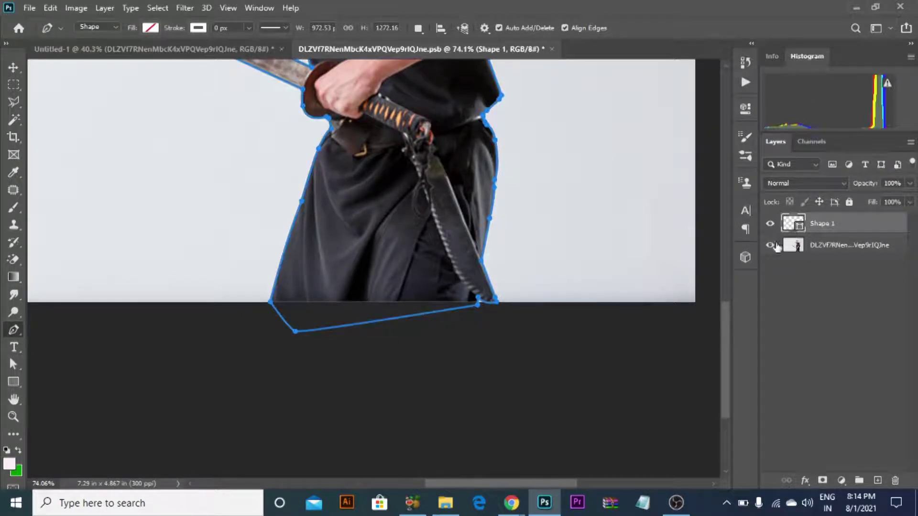
Load the outline of the Shape 1 layer as a selection
ctrl+click(791, 229)
click(435, 210)
key(ctrl+z)
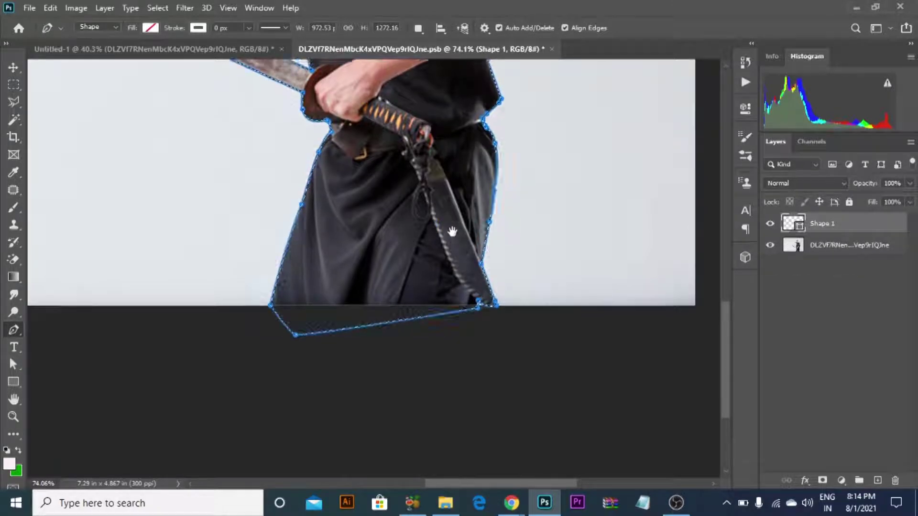
key(ctrl+0)
Hide the Shape 1 layer and add a layer mask from the selection to the swordsman photo layer
click(769, 224)
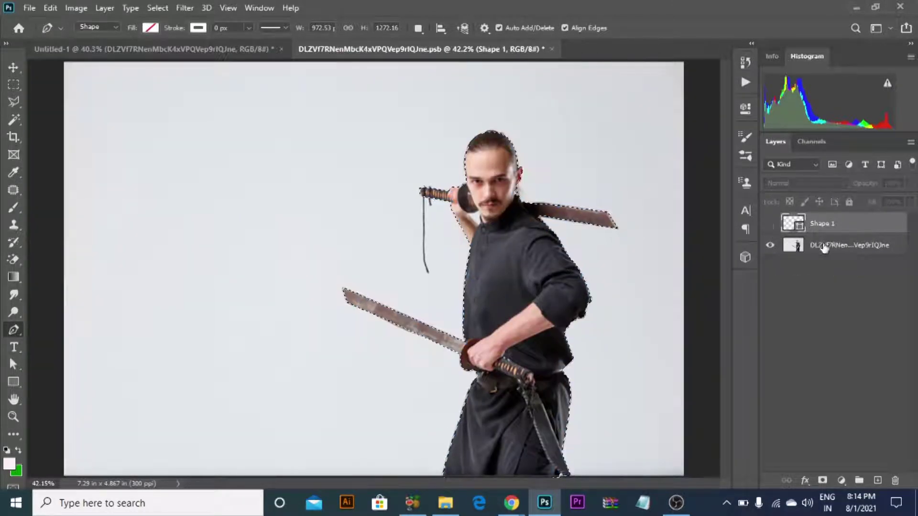
click(824, 246)
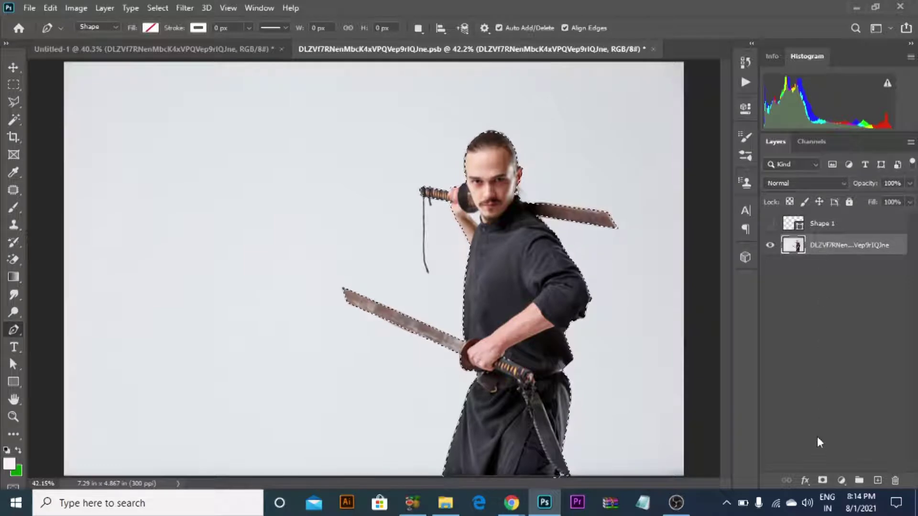
click(821, 480)
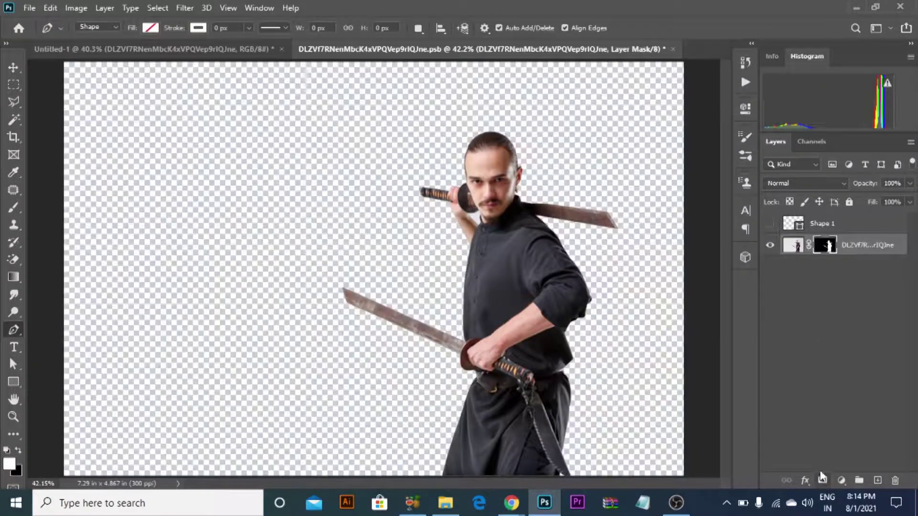
Select the leftover background gap between the raised forearm, sword guard and neck, and fill it black on the layer mask
scroll(564, 171, up, 20)
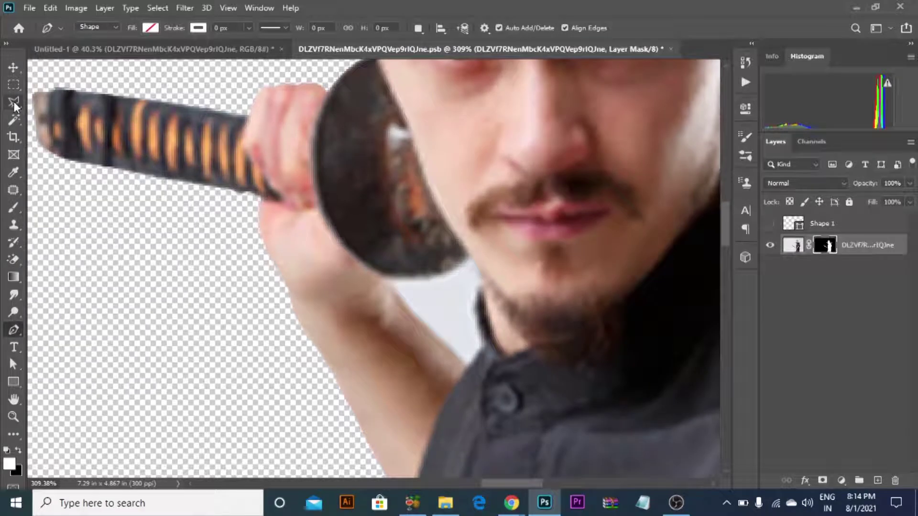
right_click(13, 102)
click(59, 113)
scroll(427, 286, up, 3)
scroll(427, 285, up, 1)
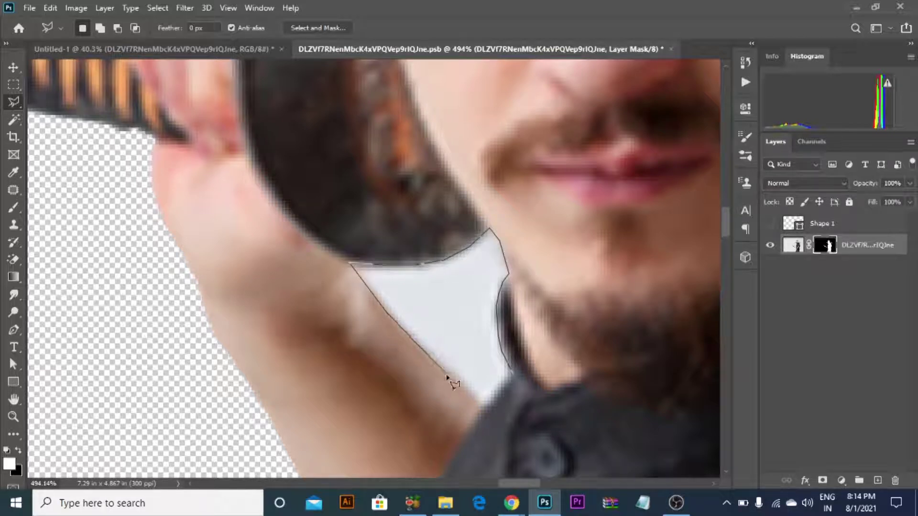
double_click(509, 380)
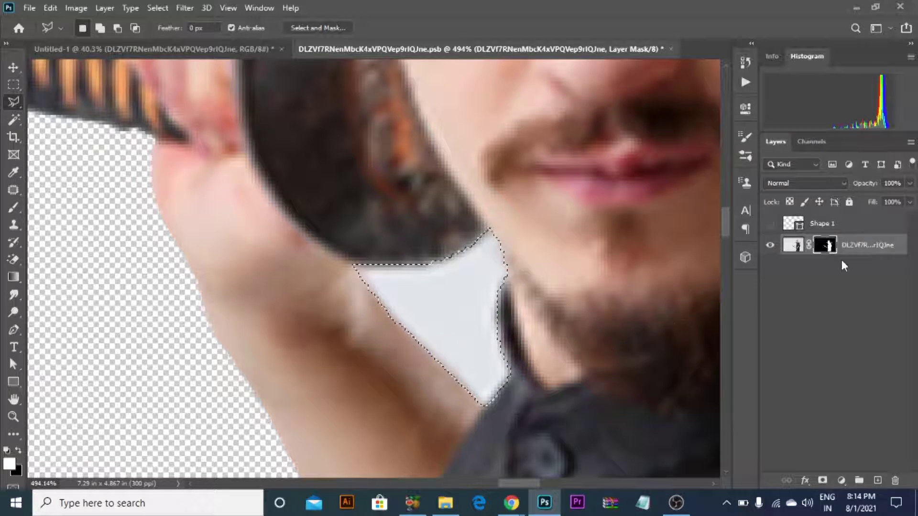
key(alt+BackSpace)
key(ctrl+0)
Save and close the smart object's contents, and check the cut-out in the main document by toggling its visibility
click(14, 67)
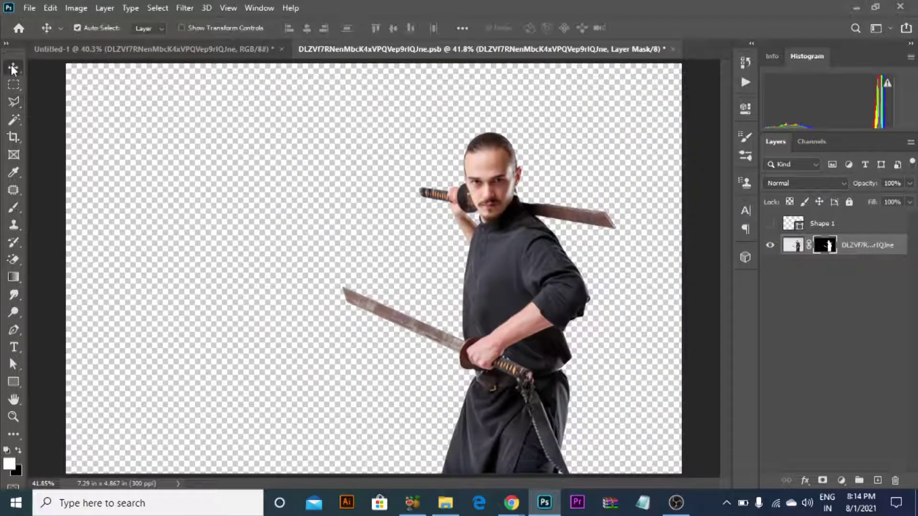
key(ctrl+s)
key(ctrl+w)
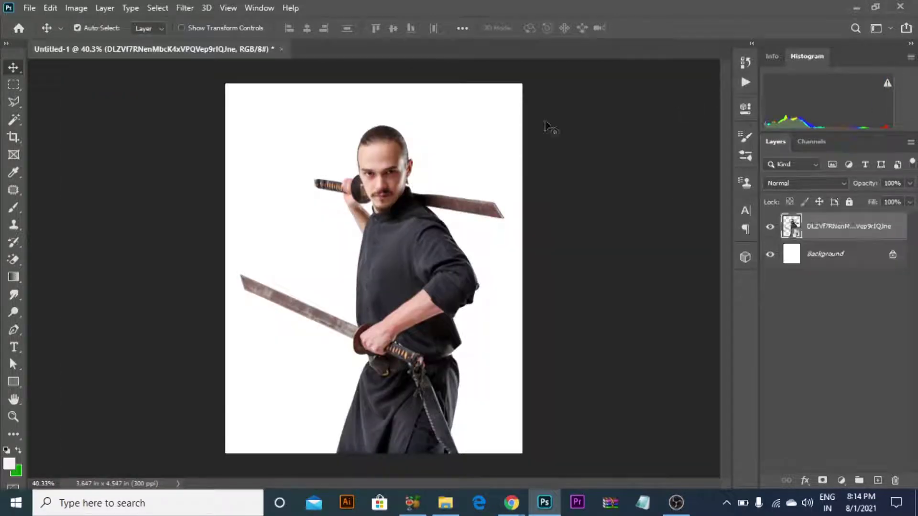
click(770, 227)
click(770, 227)
Place the Hat image from the MA-01 folder into the MA Nija-01.psd document
click(837, 262)
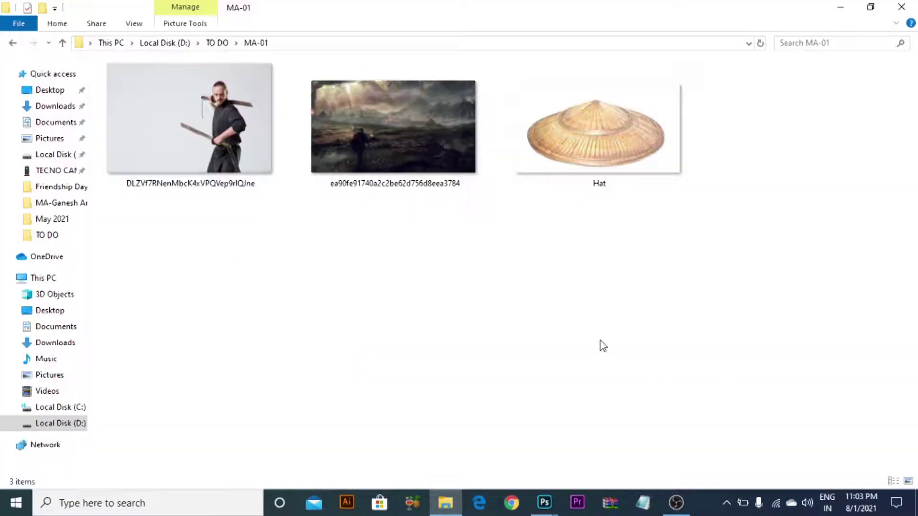
drag(608, 172, 427, 212)
click(640, 33)
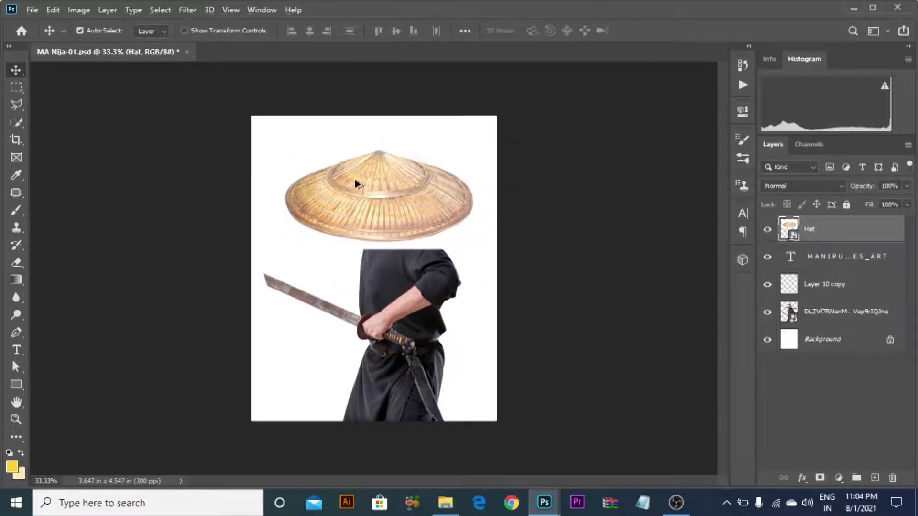
Rasterize the Hat layer and move it directly above the swordsman layer in the stack
scroll(370, 202, up, 3)
right_click(848, 221)
click(701, 250)
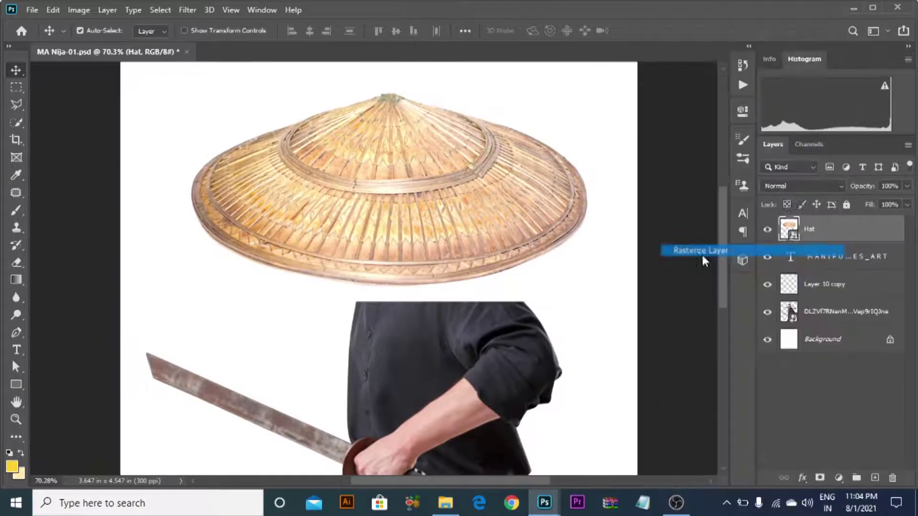
drag(832, 299, 831, 298)
Convert the Hat layer to a smart object and open its contents
right_click(813, 291)
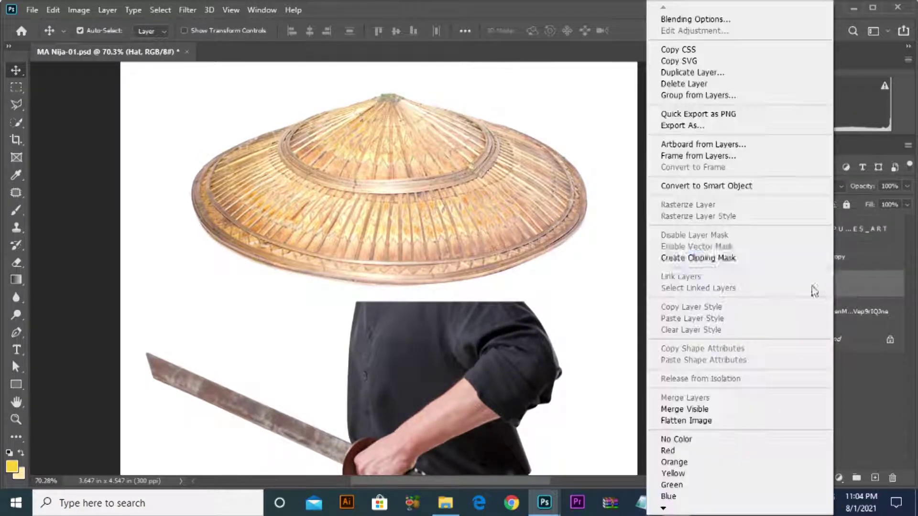
click(707, 186)
scroll(445, 160, down, 2)
double_click(788, 285)
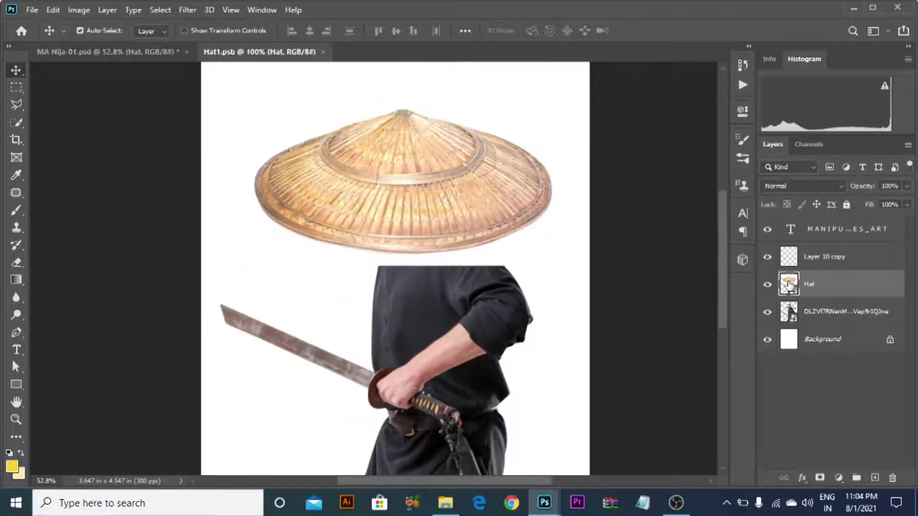
Choose the standard Pen tool and set its mode to Path for tracing the hat
click(17, 334)
scroll(354, 144, up, 5)
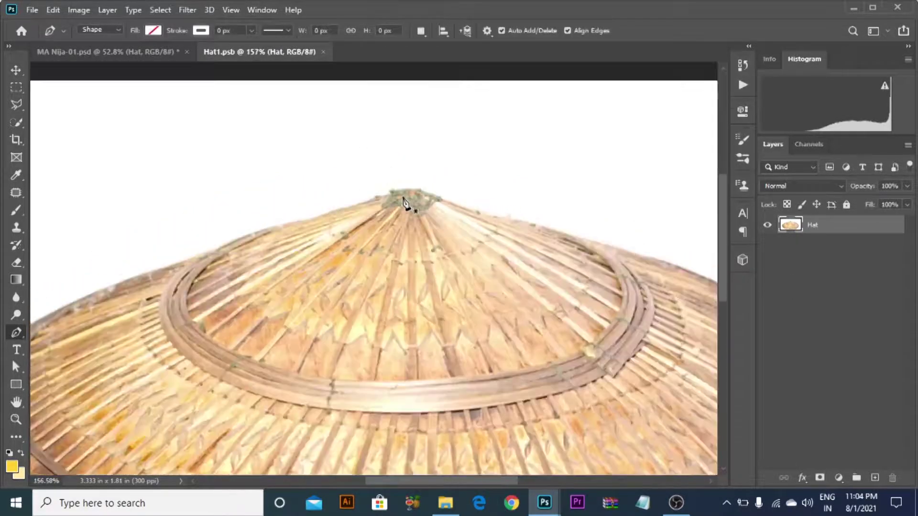
scroll(114, 304, down, 4)
right_click(13, 336)
click(55, 331)
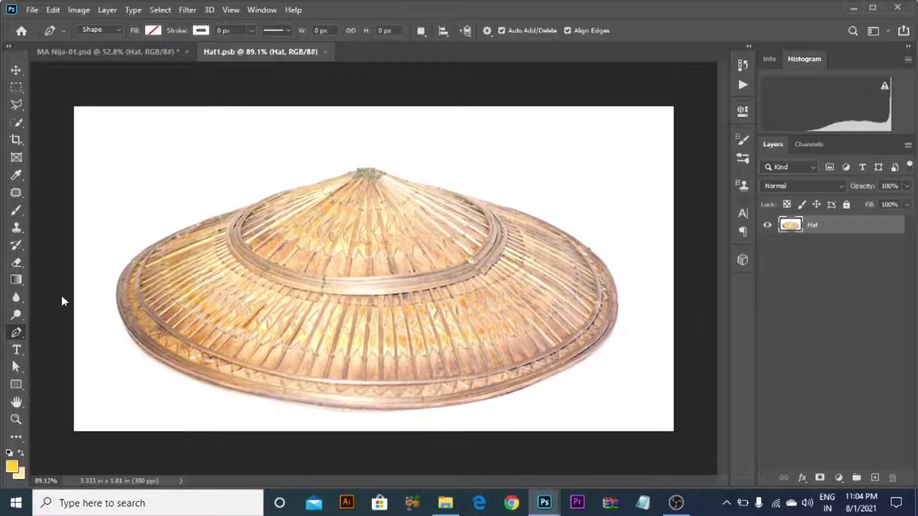
click(111, 31)
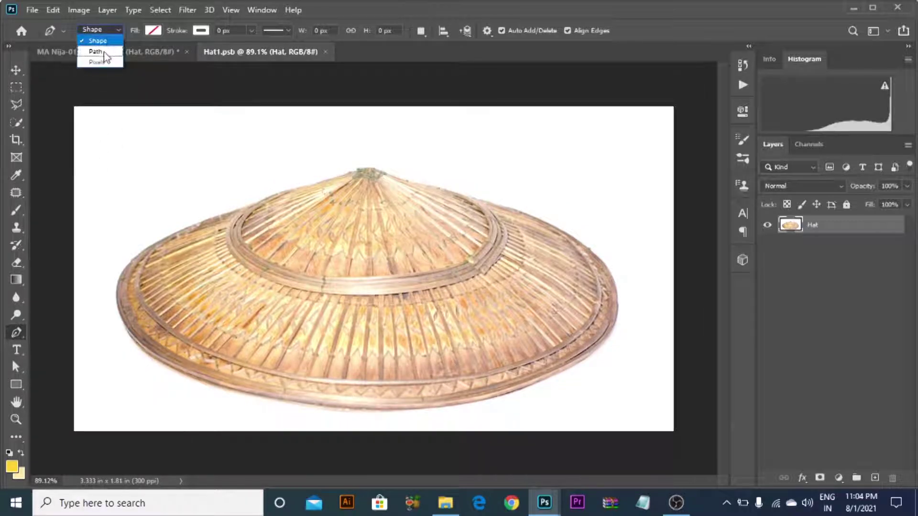
click(95, 52)
Start a path at the hat's peak and trace the upper-left edge down to the brim's far left end
scroll(414, 177, up, 5)
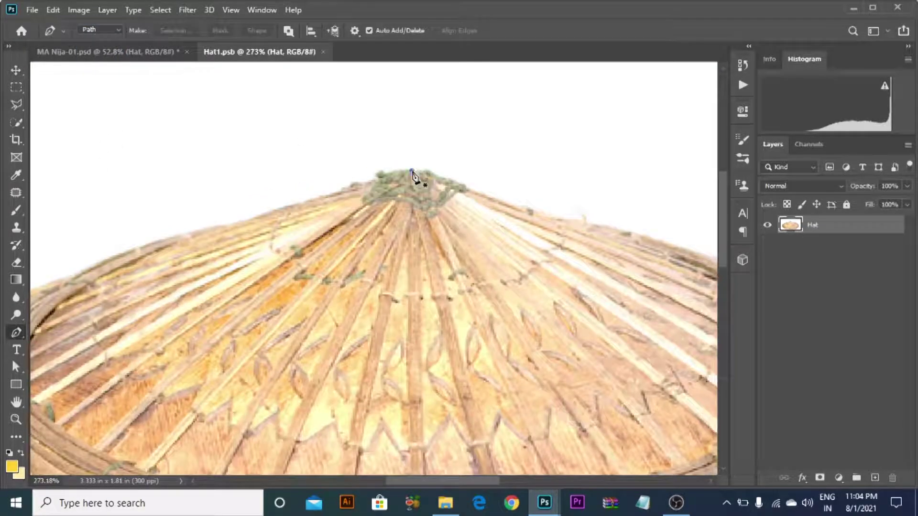
click(411, 171)
drag(412, 172, 602, 129)
click(418, 182)
drag(266, 230, 448, 109)
alt+click(265, 230)
click(243, 183)
scroll(286, 205, down, 3)
drag(287, 213, 317, 196)
key(ctrl+z)
drag(147, 302, 178, 412)
alt+click(149, 310)
Continue the path with curves along the hat's lower brim to its far right end
scroll(149, 311, down, 4)
drag(458, 437, 392, 354)
drag(389, 350, 695, 367)
drag(465, 299, 348, 345)
drag(572, 271, 598, 150)
alt+click(572, 272)
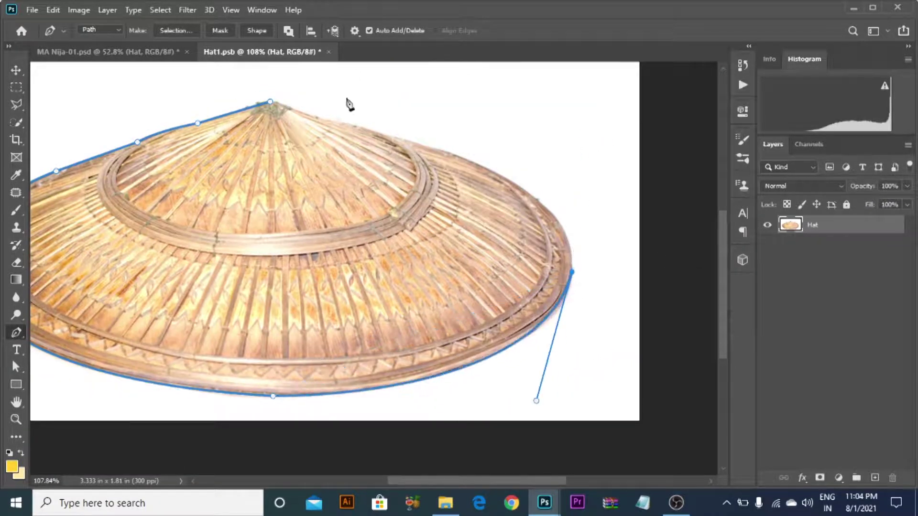
Trace the hat's upper-right edge back up to the peak and close the path at its starting point
drag(443, 151, 276, 117)
alt+click(443, 151)
scroll(370, 131, up, 5)
click(400, 141)
scroll(337, 123, up, 2)
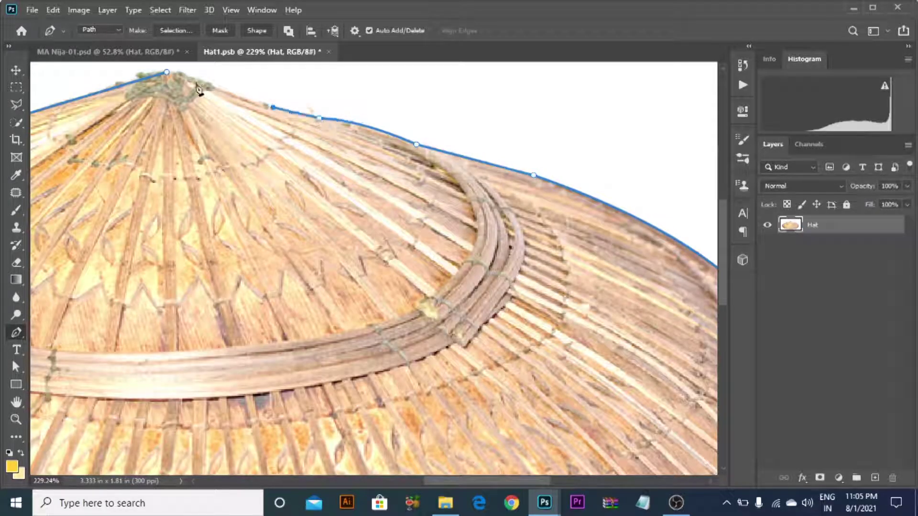
click(187, 77)
click(162, 75)
scroll(225, 92, down, 6)
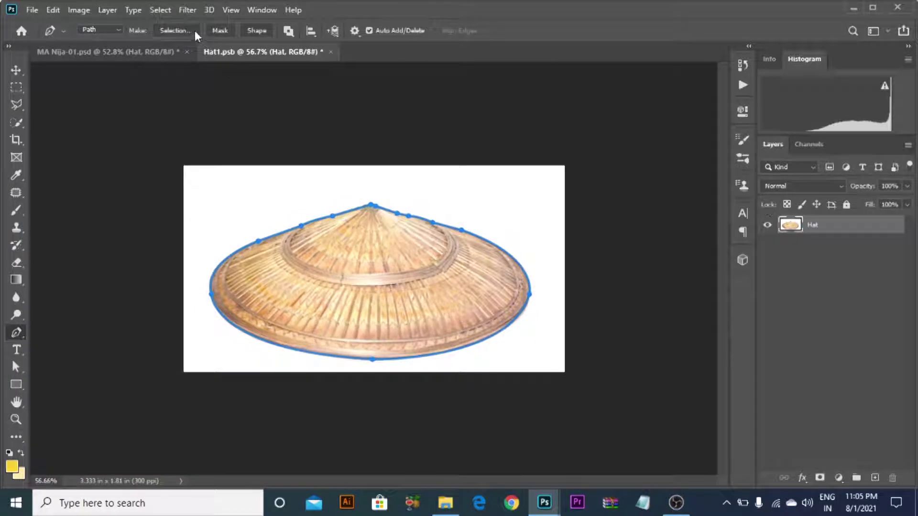
Convert the hat path to a new selection with 0 px feather and add it as the Hat layer's mask
click(173, 30)
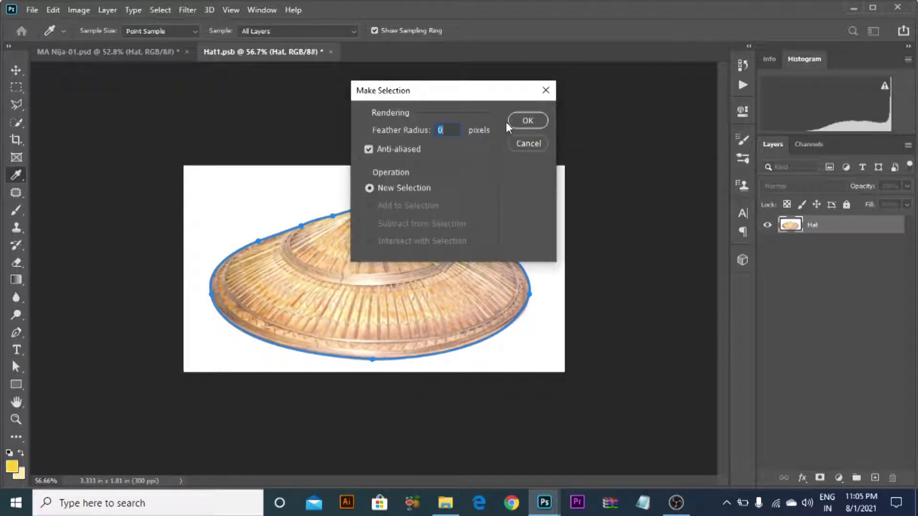
key(Return)
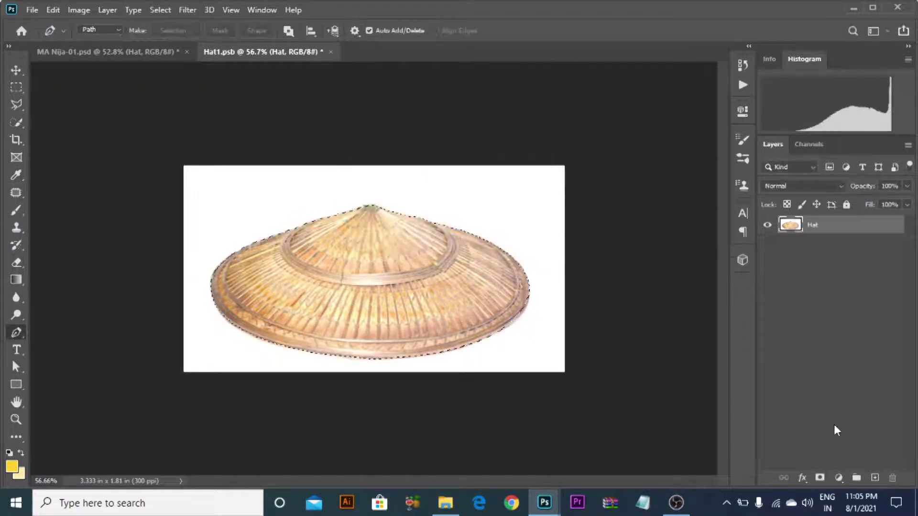
click(819, 478)
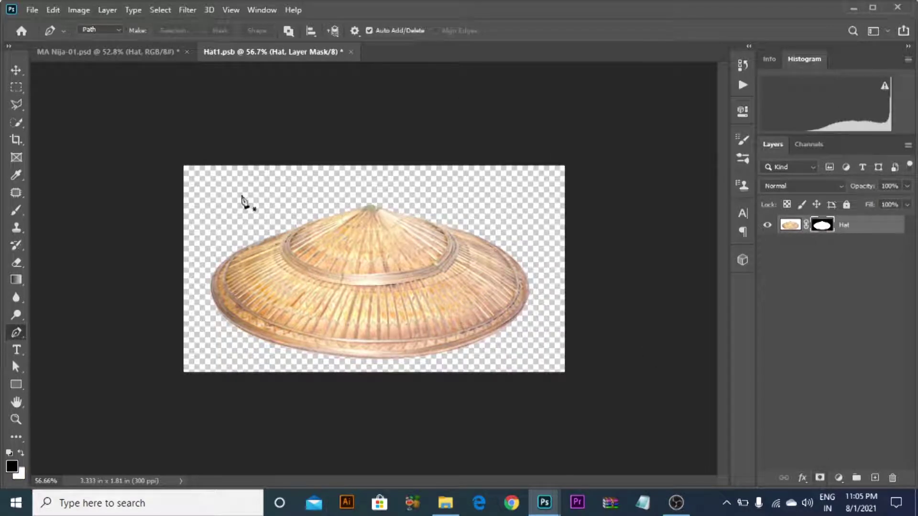
Close Hat1.psb and save its changes back to the smart object
click(16, 70)
click(350, 52)
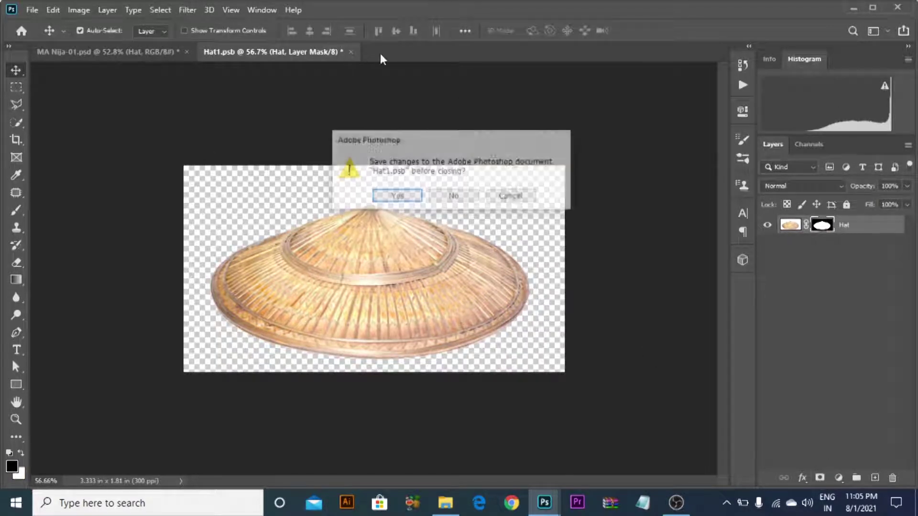
click(400, 195)
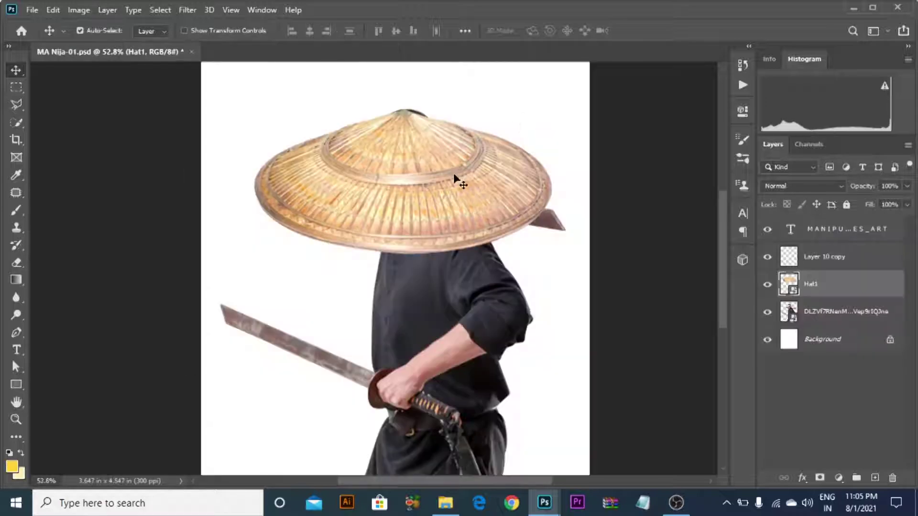
Scale the Hat1 layer proportionally to about 61% and place it over the swordsman's head
scroll(453, 173, down, 2)
drag(428, 183, 435, 190)
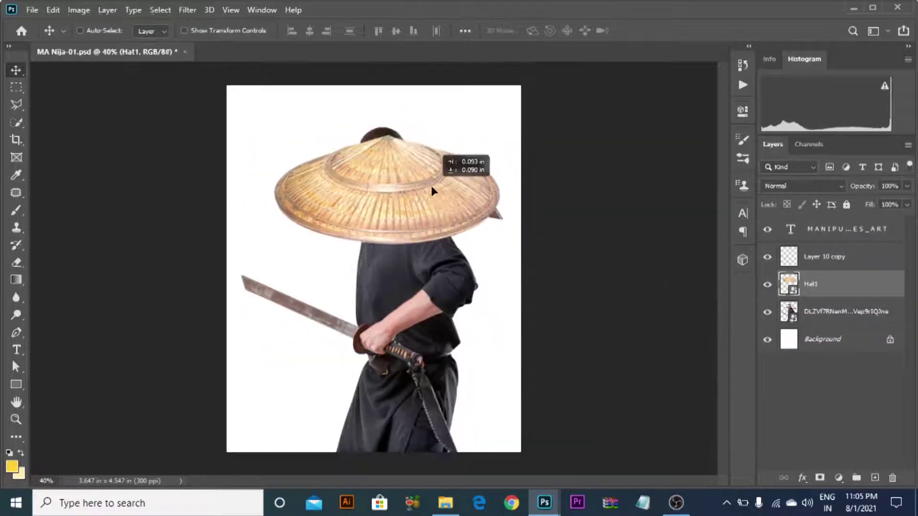
key(ctrl+t)
drag(523, 252, 496, 223)
drag(418, 169, 406, 138)
drag(473, 203, 461, 191)
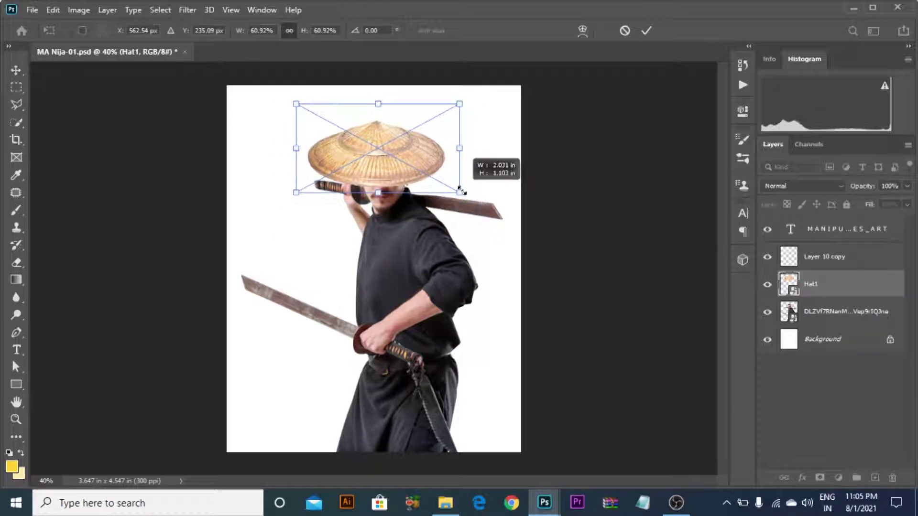
click(646, 32)
Nudge the hat slightly down so it sits on the swordsman's head, and check the fit
scroll(383, 150, up, 1)
drag(394, 145, 394, 150)
scroll(404, 144, down, 1)
scroll(386, 148, up, 1)
scroll(381, 156, down, 1)
click(421, 281)
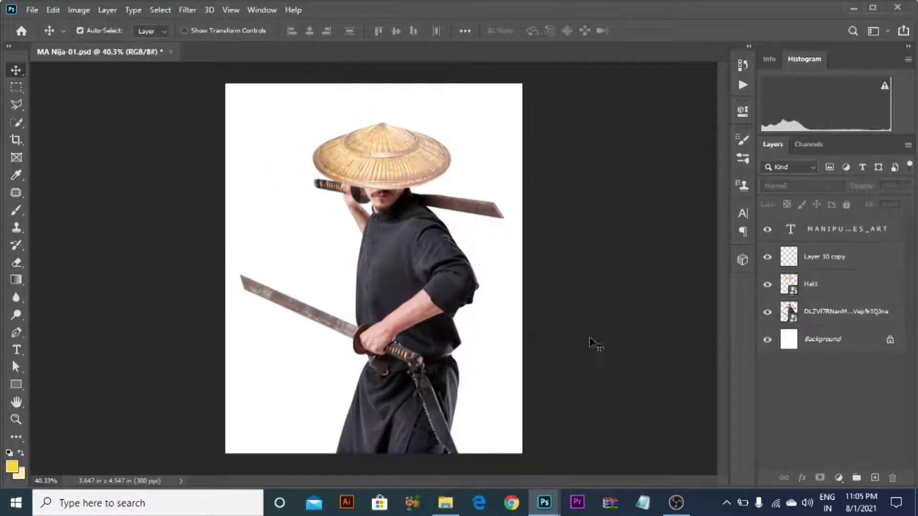
Place the dark battlefield landscape image from the image folder into the MA Nija-01.psd document
click(447, 510)
click(373, 229)
drag(387, 138, 406, 337)
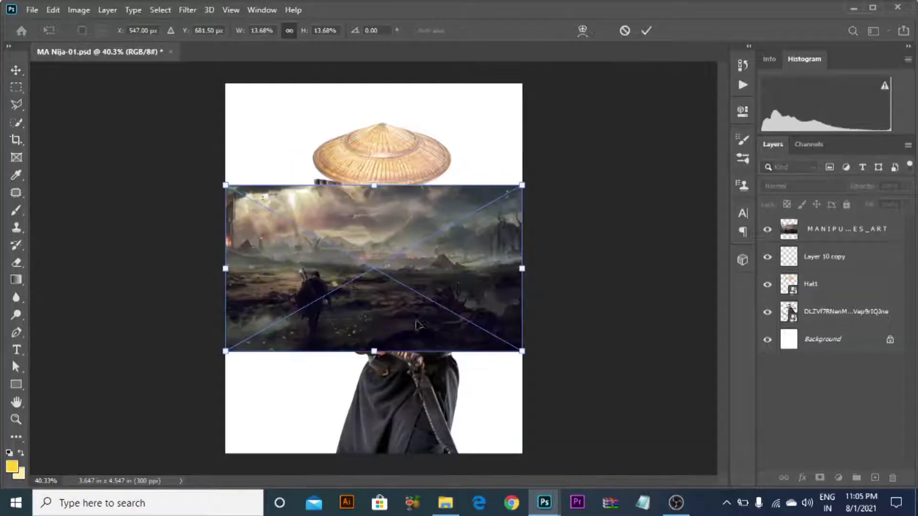
Enlarge the landscape to about 31.84% and shift it left until its right part covers the whole canvas
scroll(525, 192, down, 2)
drag(476, 214, 586, 102)
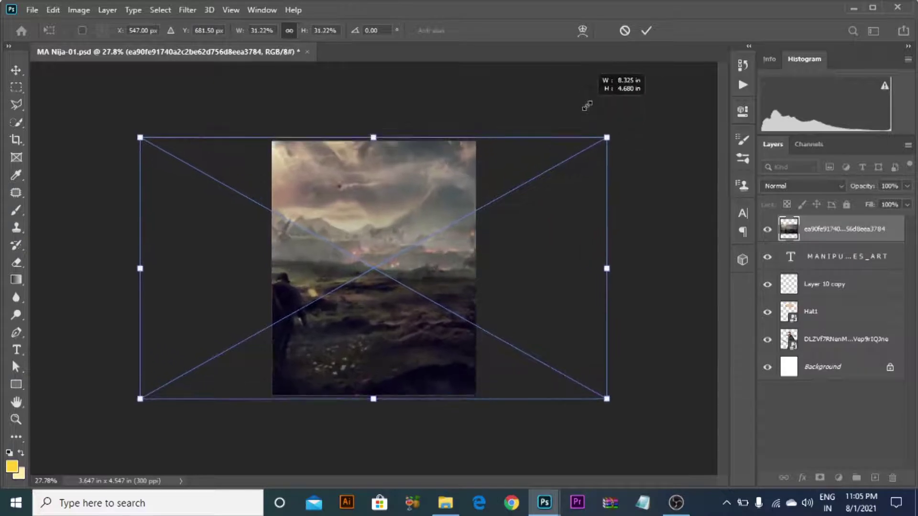
drag(524, 202, 437, 206)
click(648, 31)
drag(348, 260, 366, 262)
key(ctrl+t)
drag(544, 140, 548, 134)
drag(488, 182, 496, 180)
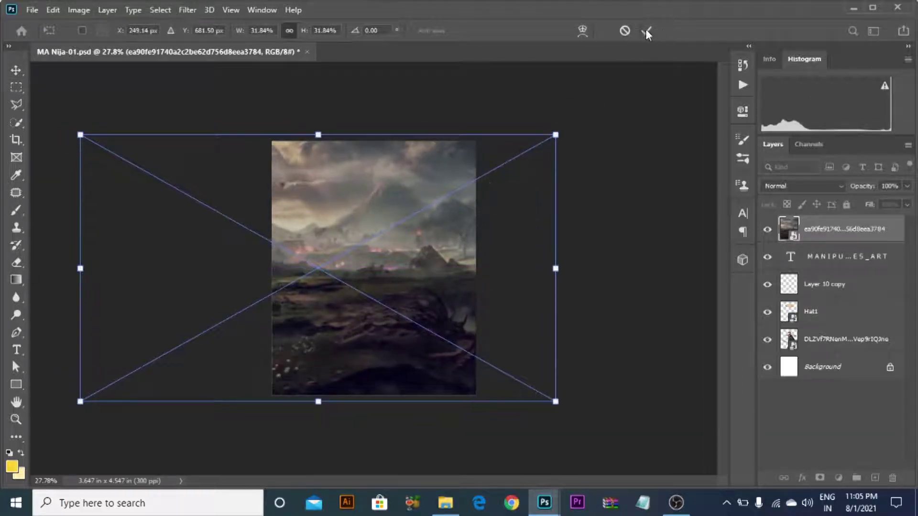
click(646, 31)
Move the landscape layer directly above the Background layer and save the document
drag(845, 235, 823, 349)
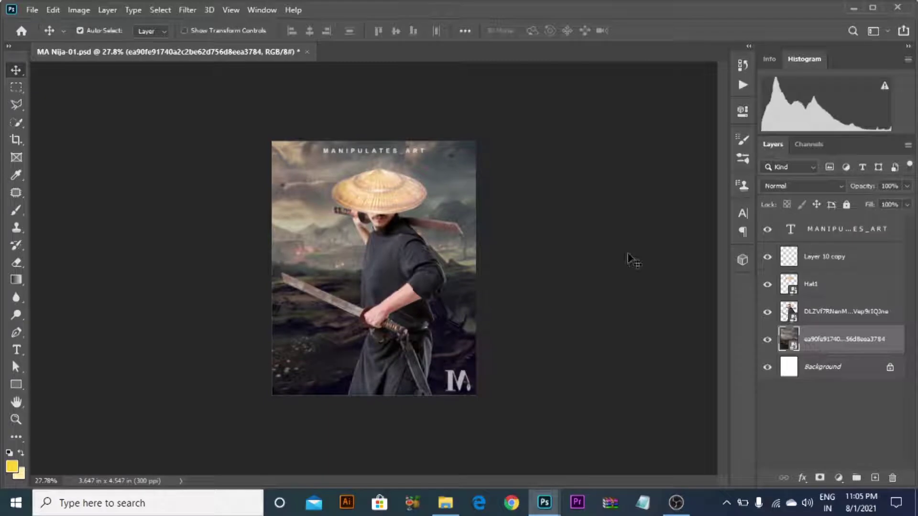
key(ctrl+s)
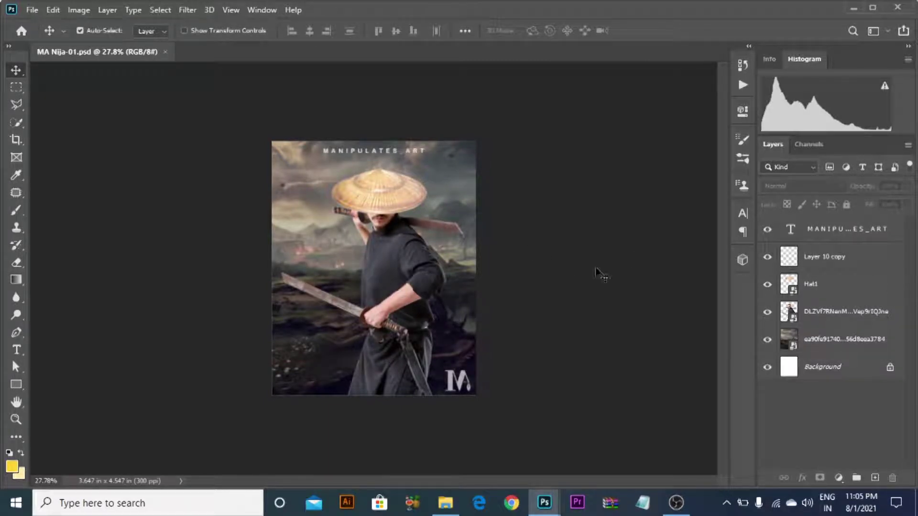
Group the swordsman and Hat1 layers together
click(853, 313)
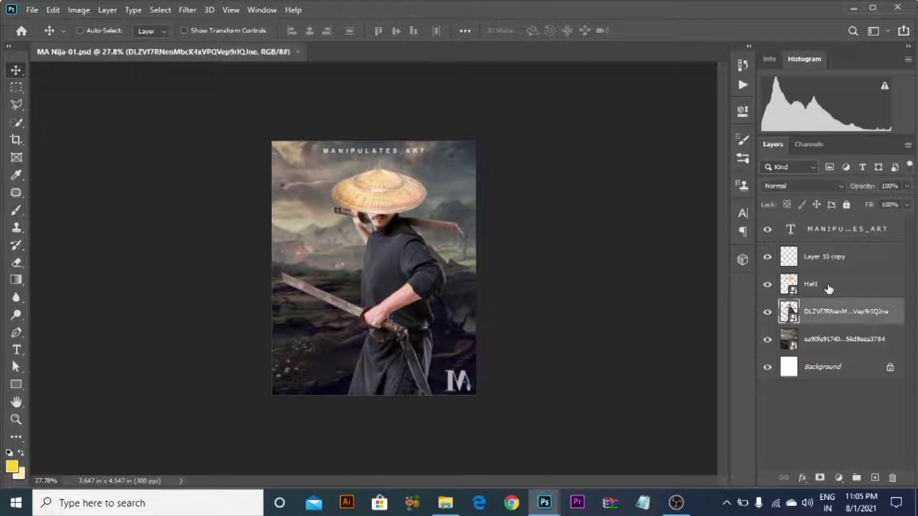
ctrl+click(829, 286)
key(ctrl+g)
Add a Hue/Saturation adjustment clipped to Group 1 and lower its Lightness to darken the swordsman and hat
click(838, 478)
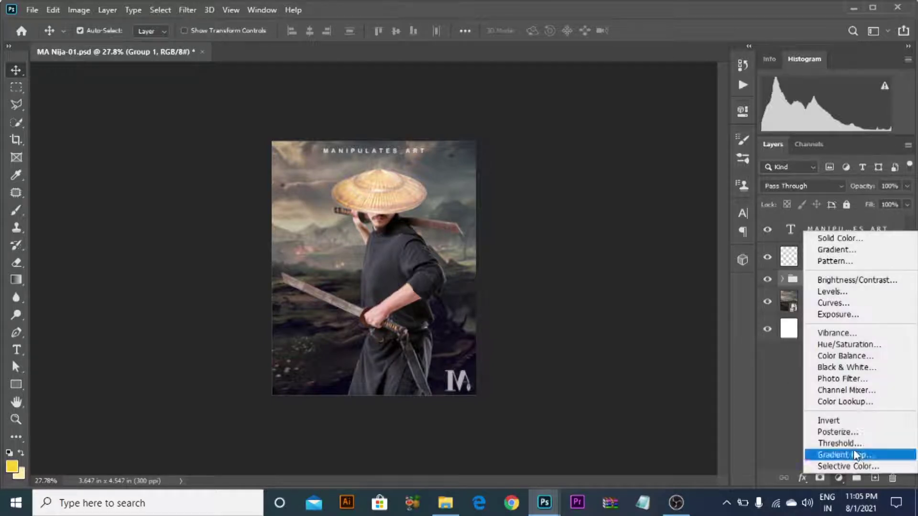
click(841, 346)
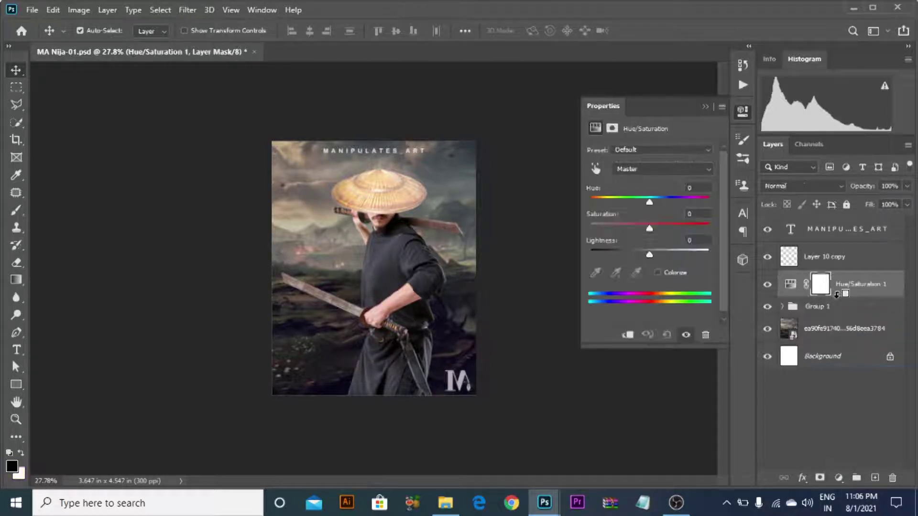
key(ctrl+alt+g)
drag(649, 254, 615, 251)
click(706, 107)
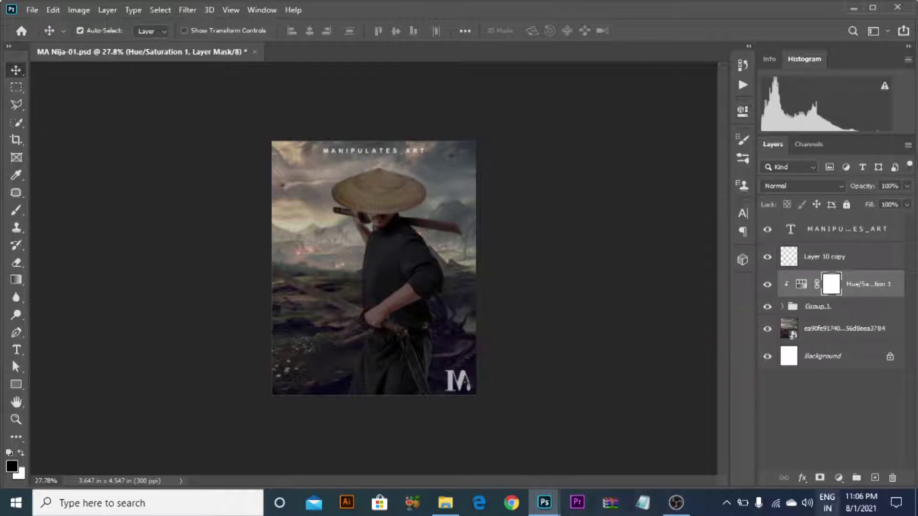
Add a Color Balance adjustment clipped to Group 1, with midtones at Cyan-Red +2 and Yellow-Blue +11
click(838, 478)
click(843, 358)
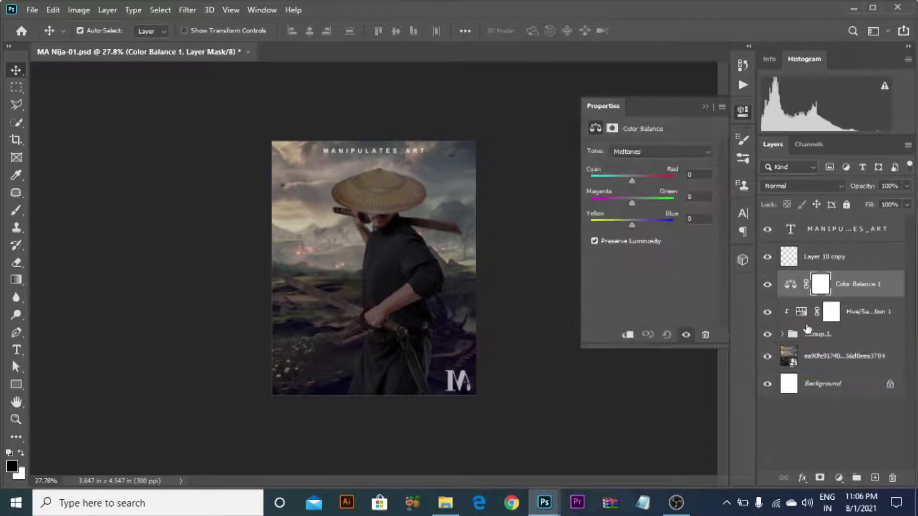
alt+click(870, 296)
drag(633, 224, 636, 223)
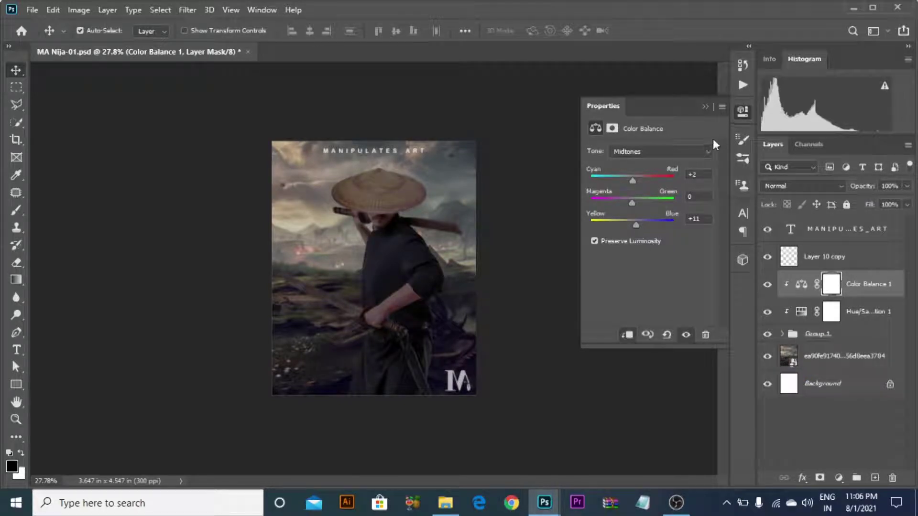
click(709, 106)
Add a Hue/Saturation adjustment clipped to the landscape layer and set its Lightness to about -62
click(478, 200)
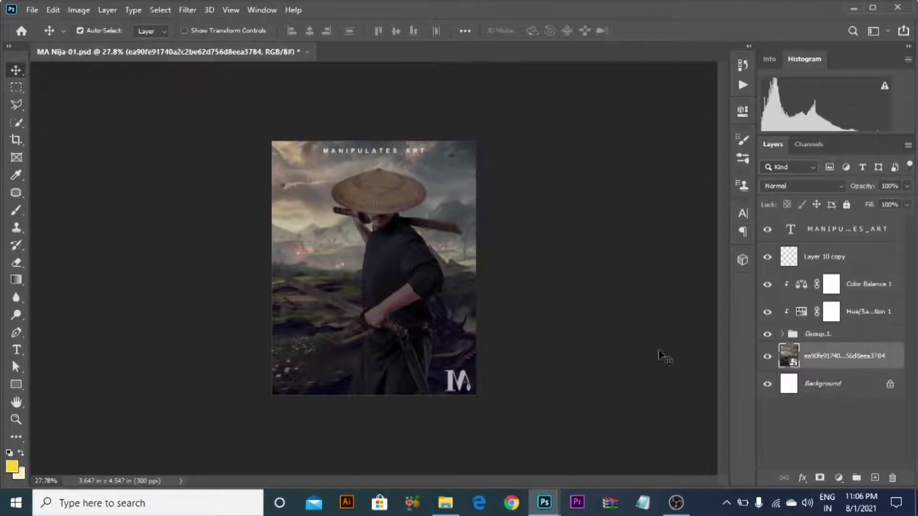
click(838, 478)
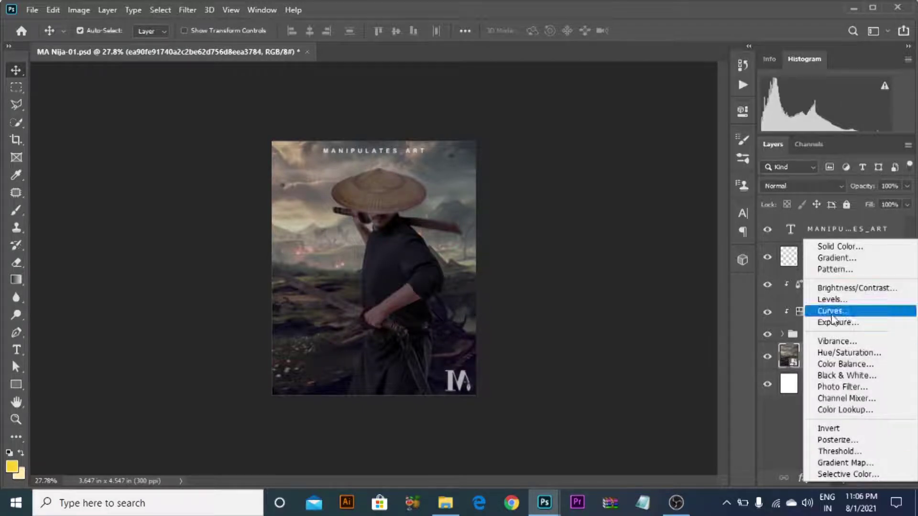
click(832, 353)
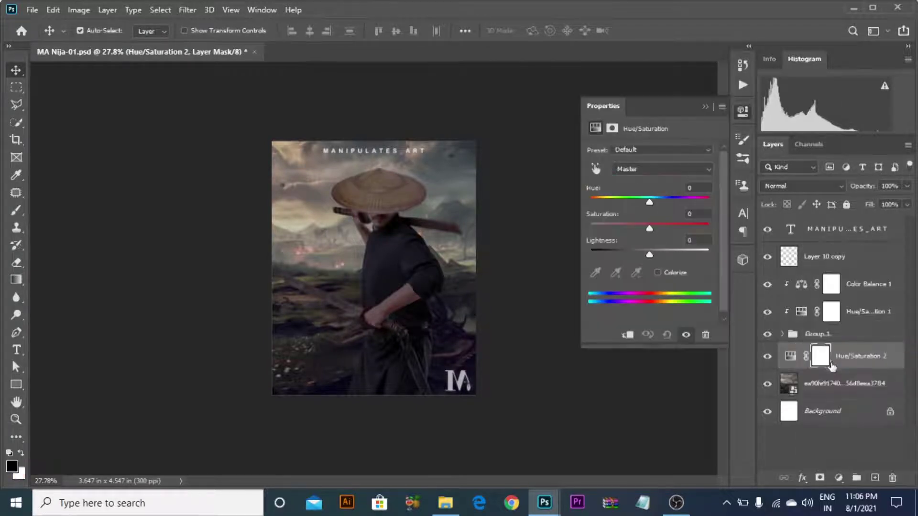
alt+click(848, 367)
drag(635, 251, 611, 252)
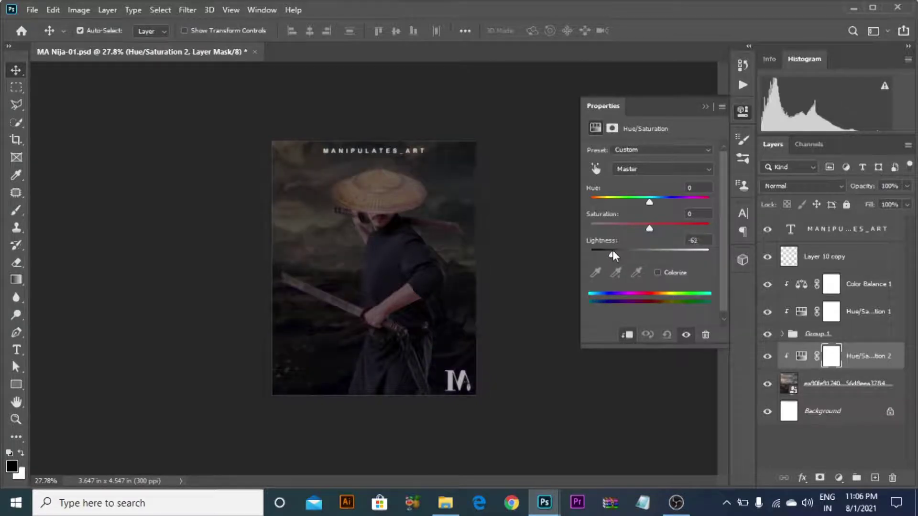
click(705, 107)
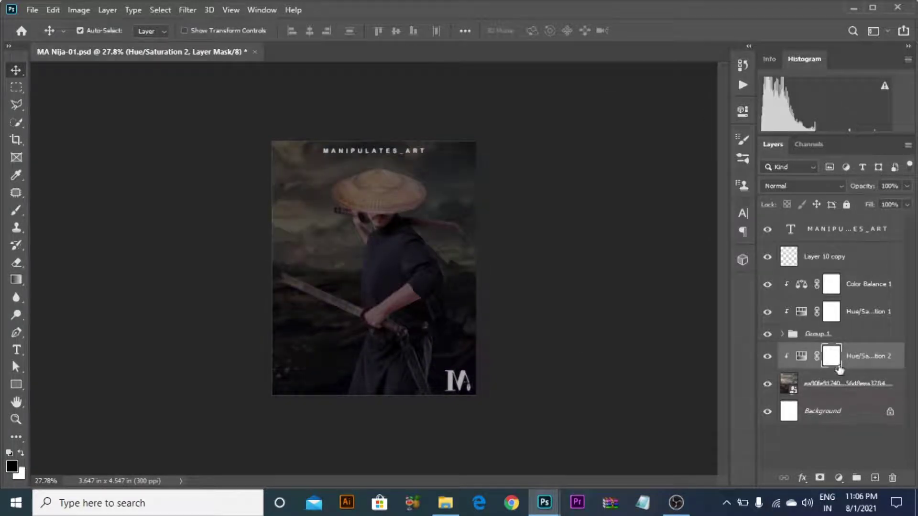
Set up a black Soft Round brush at 2000 px with 0% hardness for painting the landscape adjustment's mask
key(b)
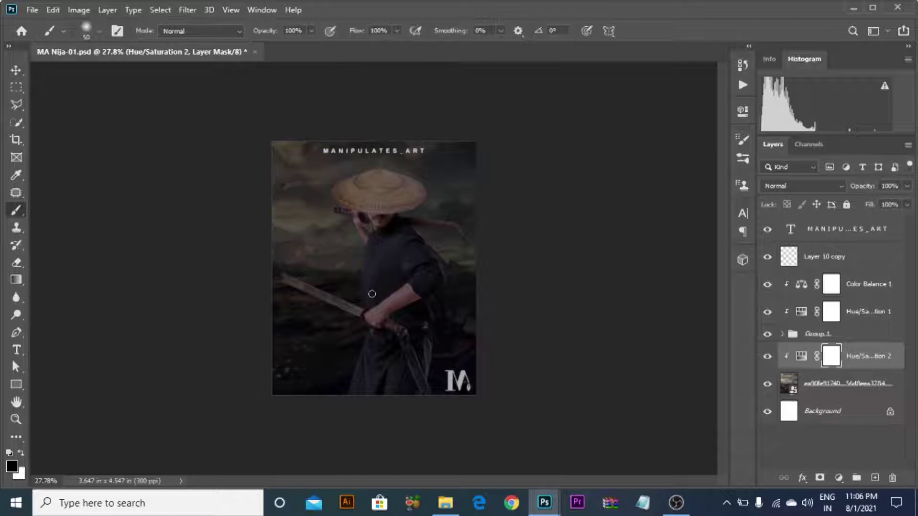
key(bracketright)
key(bracketright)
key(bracketright)
key(bracketright)
key(bracketright)
key(bracketright)
right_click(312, 233)
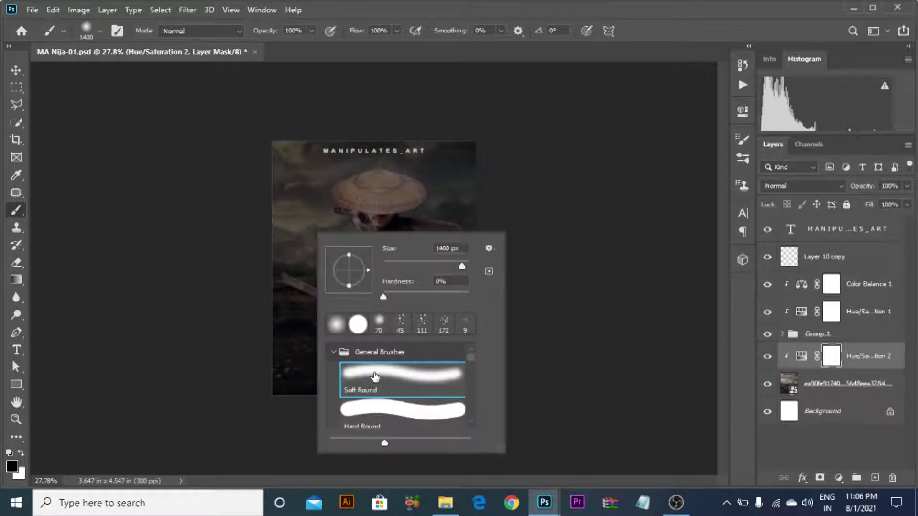
click(634, 19)
key(bracketright)
key(bracketright)
key(bracketright)
key(bracketright)
key(bracketright)
key(bracketright)
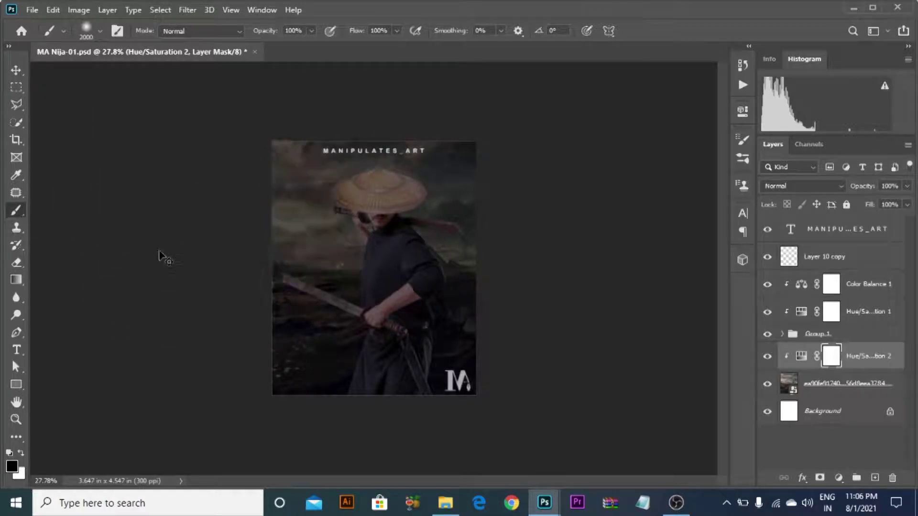
Lower the brush opacity to 55% and paint black on the Hue/Saturation 2 mask to brighten the landscape's upper-left area
click(283, 46)
click(268, 113)
mouse_move(191, 261)
mouse_down()
mouse_move(259, 187)
mouse_move(301, 131)
mouse_move(299, 114)
mouse_move(326, 76)
mouse_move(266, 90)
mouse_move(150, 301)
mouse_move(320, 167)
mouse_move(310, 129)
mouse_move(218, 106)
mouse_up()
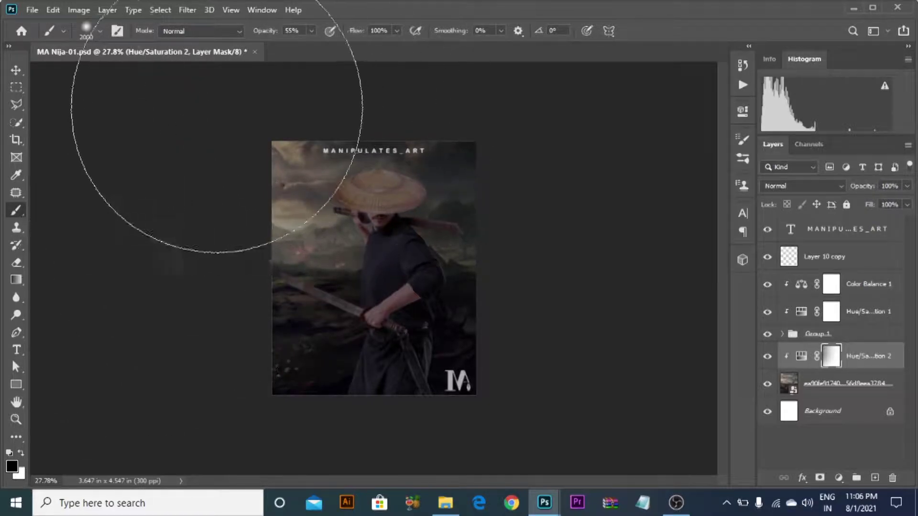
Set the mask brush to 1300 px and 17% opacity and switch its color to white for touching up the Hue/Saturation 2 mask
scroll(218, 106, up, 1)
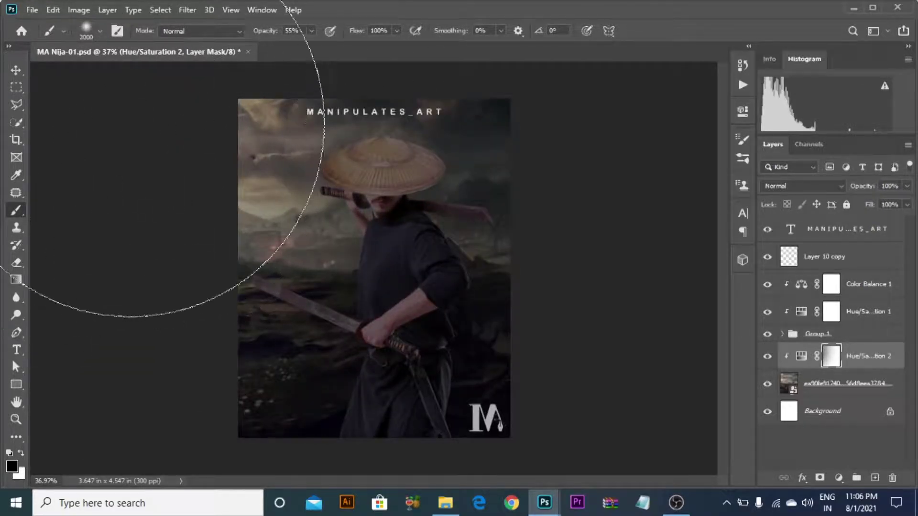
key(bracketleft)
key(bracketleft)
key(bracketleft)
key(bracketleft)
key(bracketleft)
key(bracketleft)
key(bracketleft)
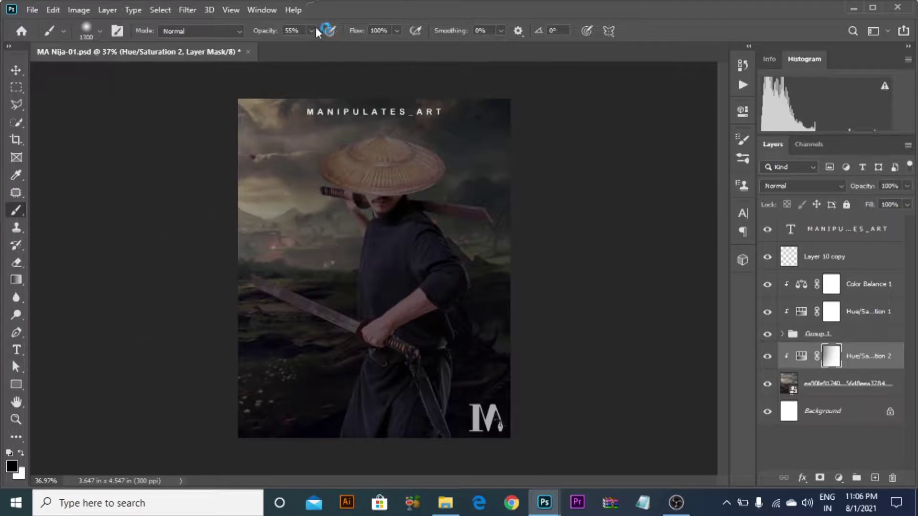
drag(293, 47, 285, 47)
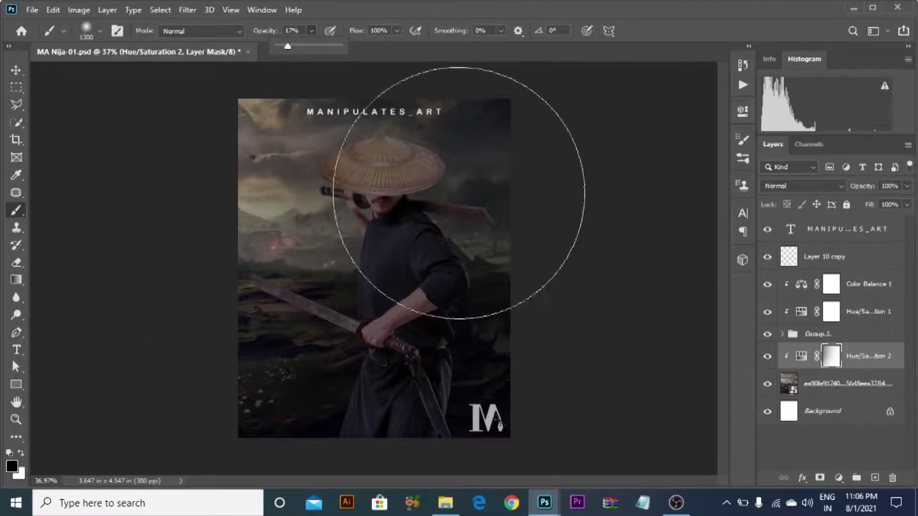
key(x)
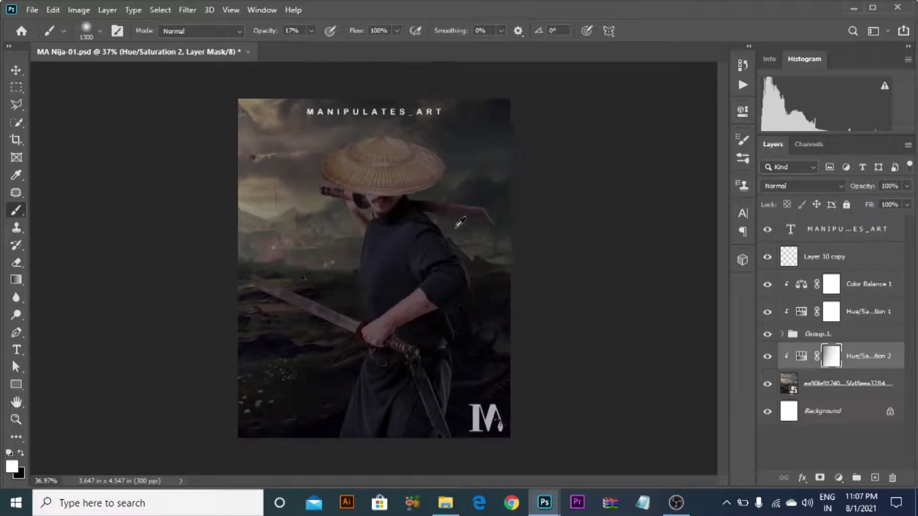
Add a Color Balance adjustment clipped to the landscape, above Hue/Saturation 2, with midtones Yellow-Blue at +20
scroll(454, 228, down, 2)
scroll(450, 216, up, 1)
click(13, 73)
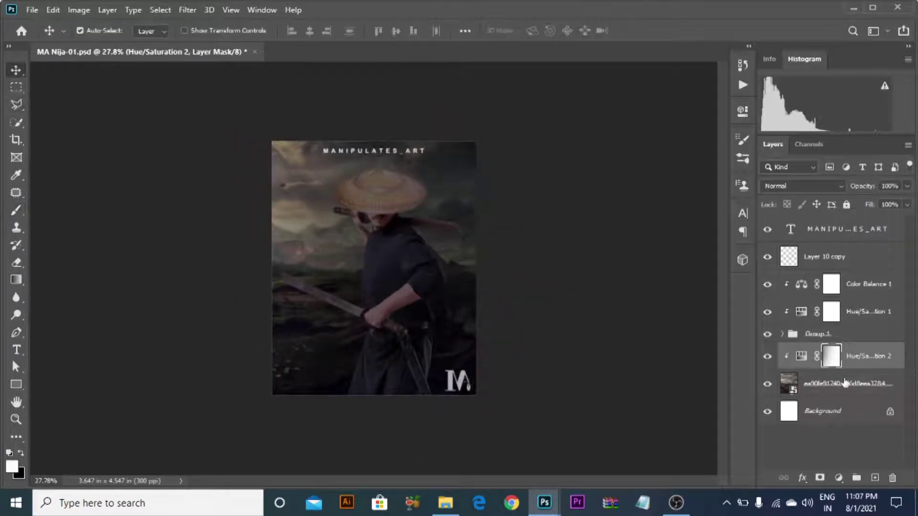
click(837, 478)
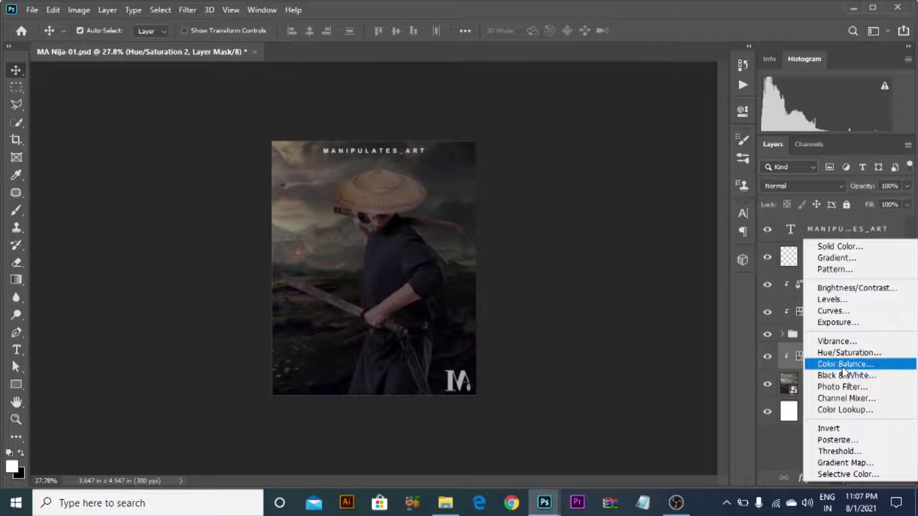
click(855, 361)
alt+click(856, 366)
drag(638, 221, 640, 221)
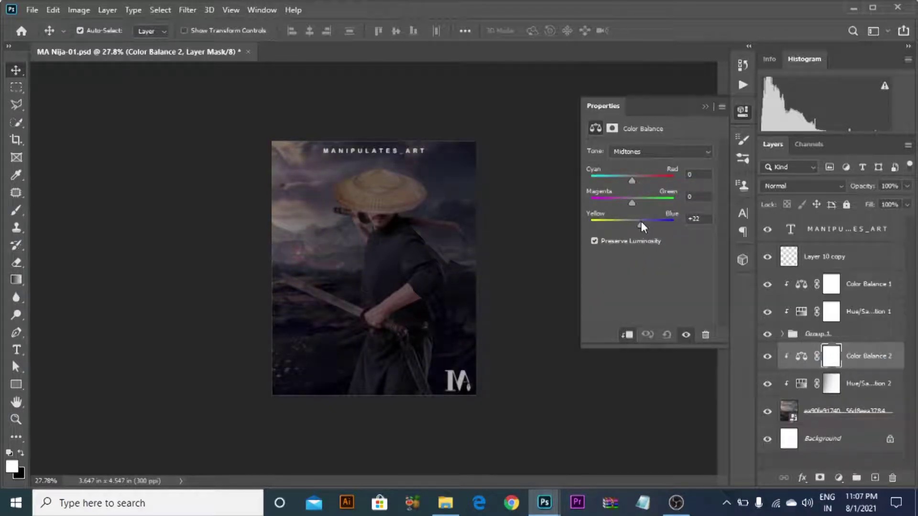
drag(631, 181, 632, 181)
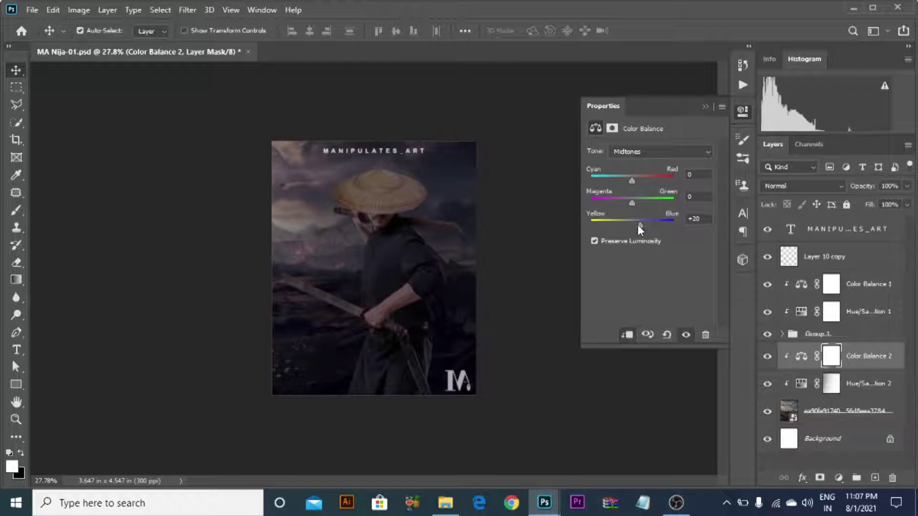
Add another clipped Color Balance adjustment above Color Balance 2, with midtones Yellow-Blue at -12
click(839, 478)
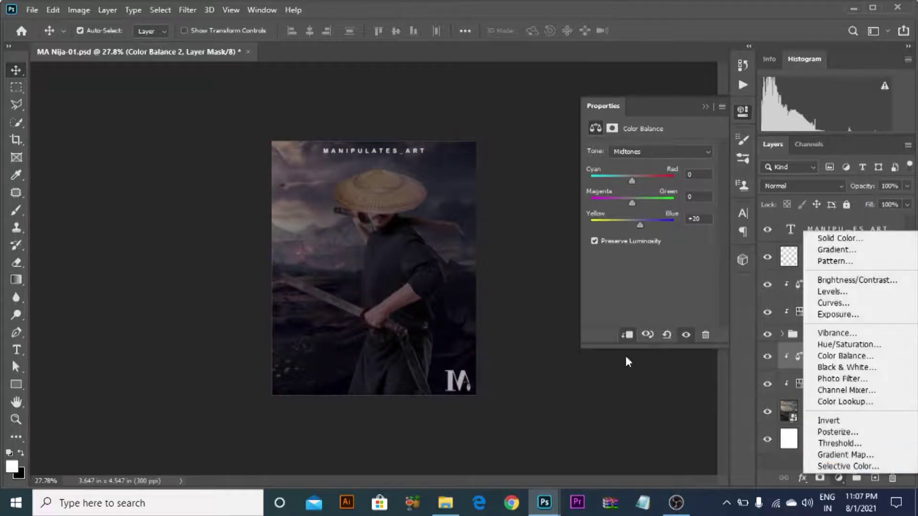
click(844, 356)
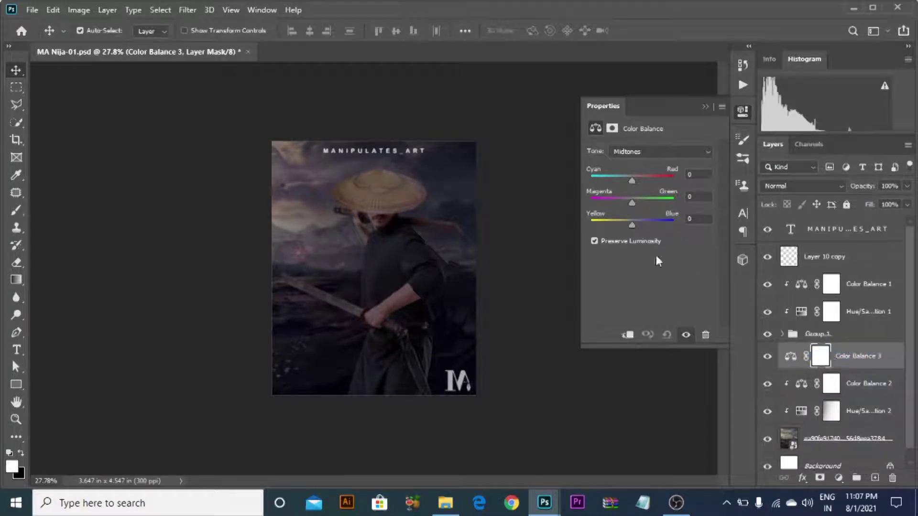
click(627, 335)
mouse_move(632, 224)
mouse_down()
mouse_move(618, 223)
mouse_move(626, 227)
mouse_up()
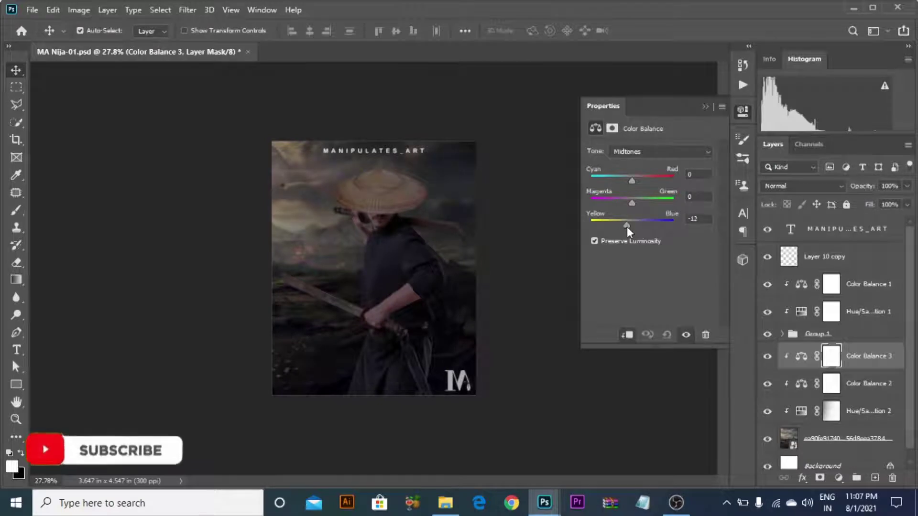
click(706, 106)
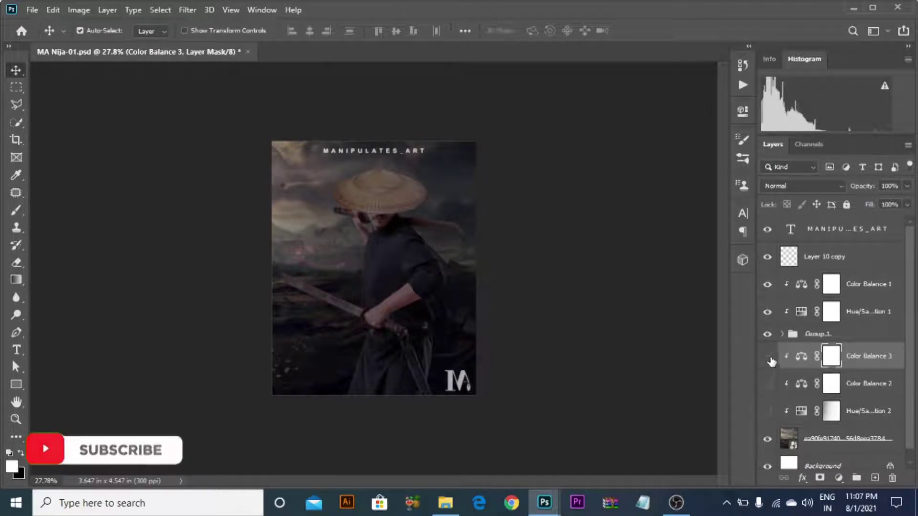
Compare the landscape with and without its Color Balance adjustments by toggling their visibility
drag(769, 359, 769, 385)
click(768, 382)
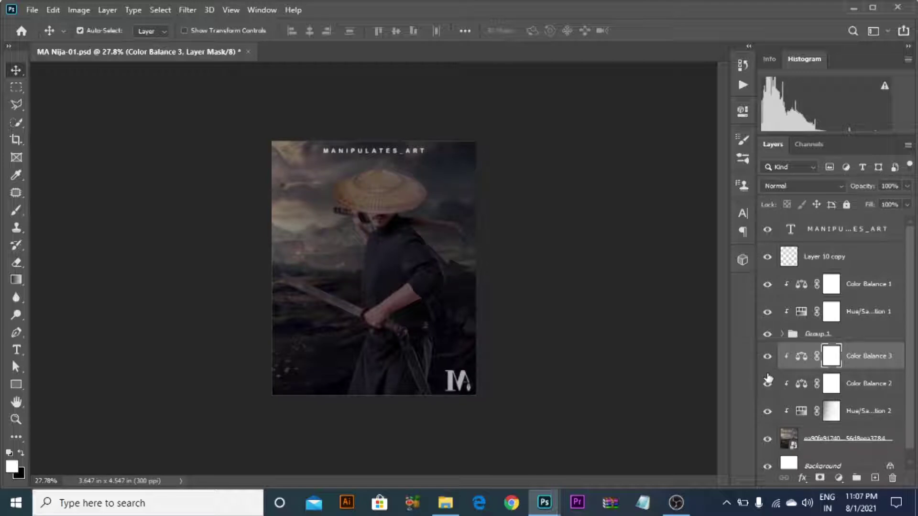
click(767, 362)
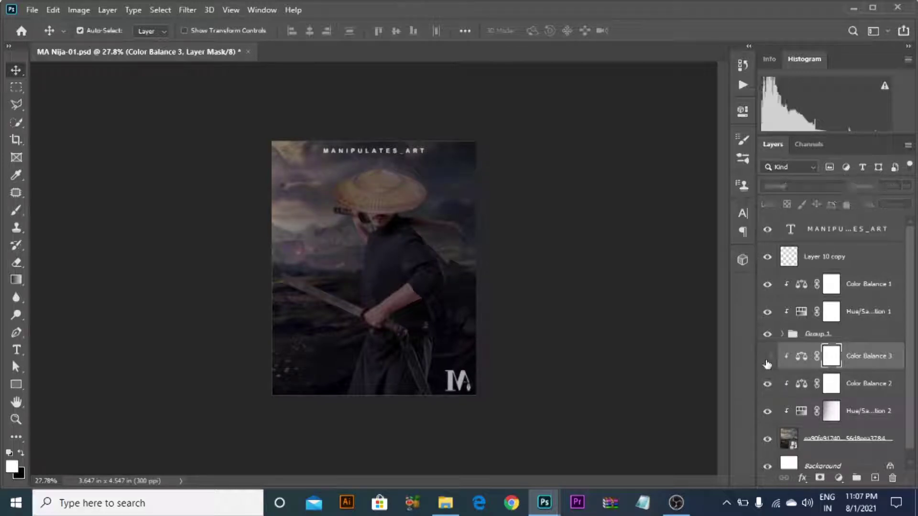
click(767, 359)
click(767, 359)
click(767, 359)
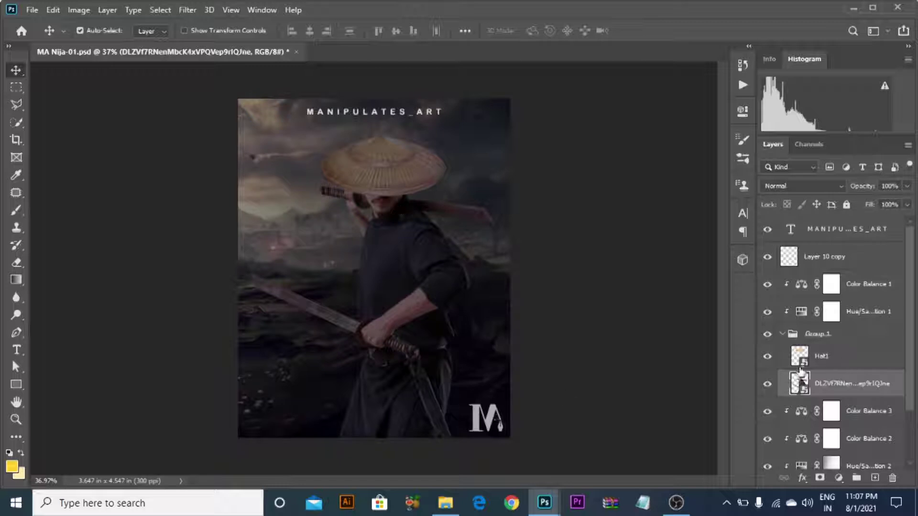
Darken the swordsman and hat by setting the Lightness of Group 1's Hue/Saturation adjustment to -66
double_click(801, 313)
drag(614, 252, 610, 250)
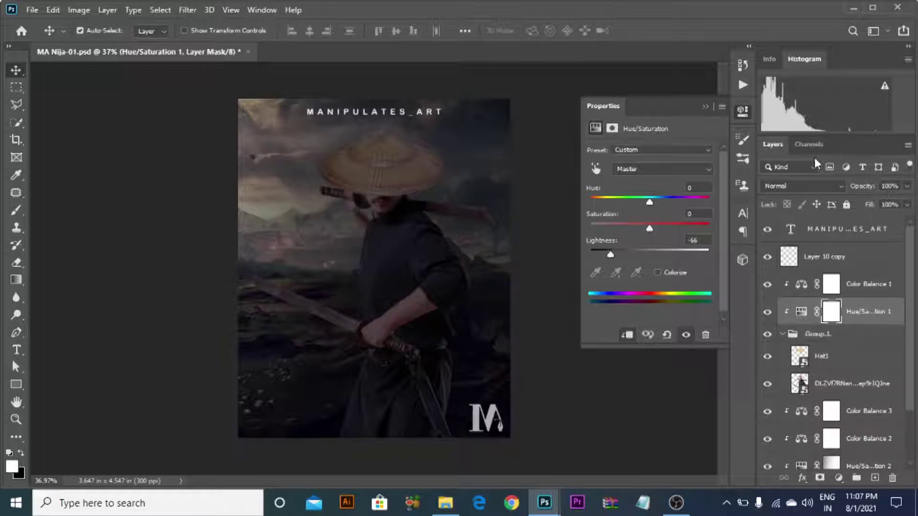
click(703, 107)
click(563, 257)
scroll(287, 275, down, 1)
scroll(335, 153, up, 3)
scroll(343, 142, down, 2)
scroll(317, 176, up, 1)
Select the front sword's blade on the swordsman layer with the Quick Selection tool
click(336, 325)
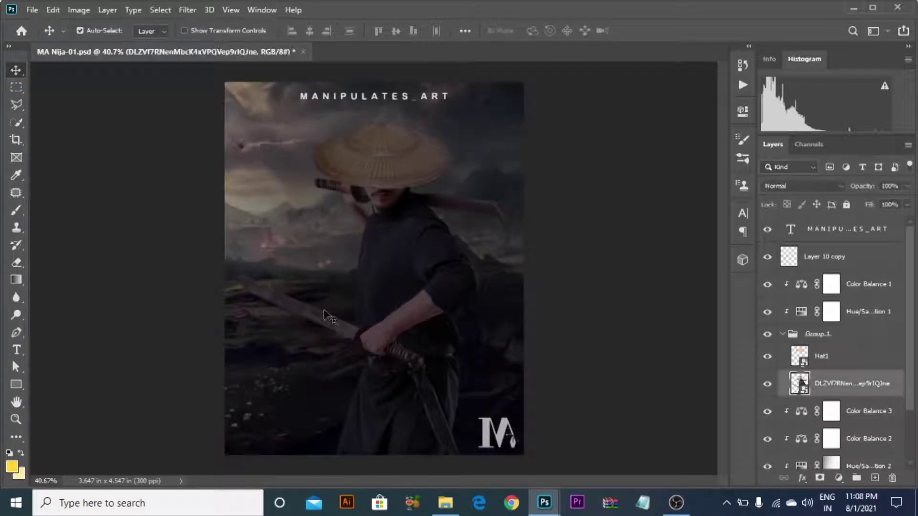
scroll(380, 338, down, 2)
scroll(380, 336, up, 2)
scroll(360, 258, up, 3)
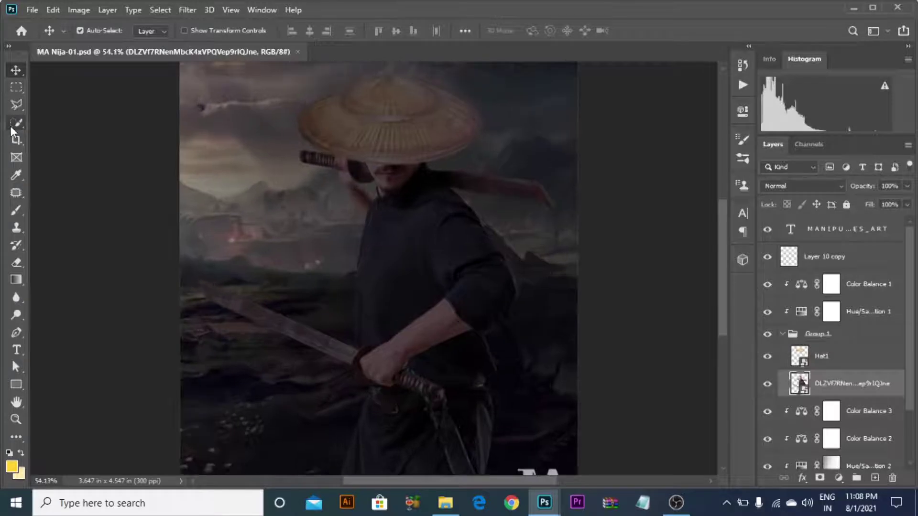
right_click(16, 123)
click(67, 134)
scroll(311, 335, up, 3)
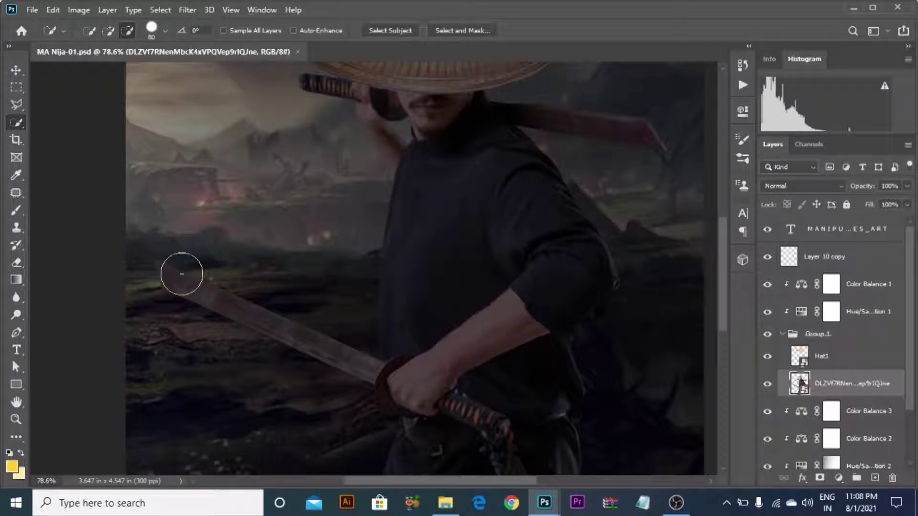
click(108, 31)
mouse_move(138, 135)
mouse_down()
mouse_move(143, 260)
mouse_move(340, 352)
mouse_up()
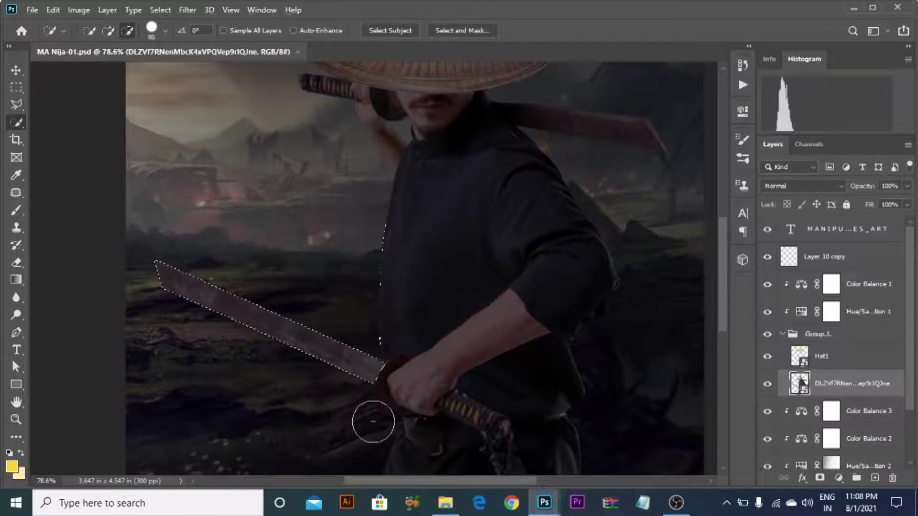
Subtract the stray area along the torso's edge from the blade selection with the Polygonal Lasso
scroll(373, 422, up, 5)
click(15, 106)
scroll(385, 232, down, 2)
click(430, 89)
click(438, 300)
click(388, 300)
click(324, 219)
click(364, 68)
click(430, 90)
scroll(427, 315, up, 3)
scroll(402, 317, up, 10)
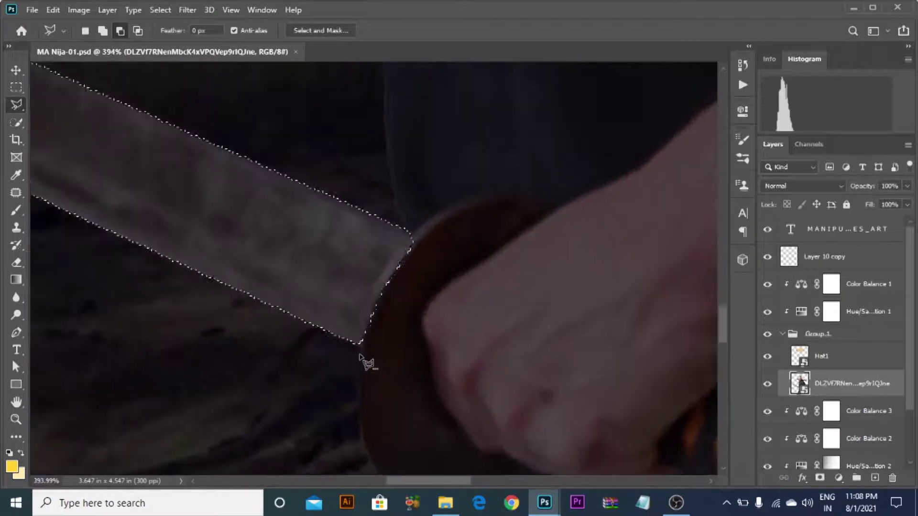
Trim the blade selection along the curved hand guard by subtracting a polygonal area over the guard
click(361, 327)
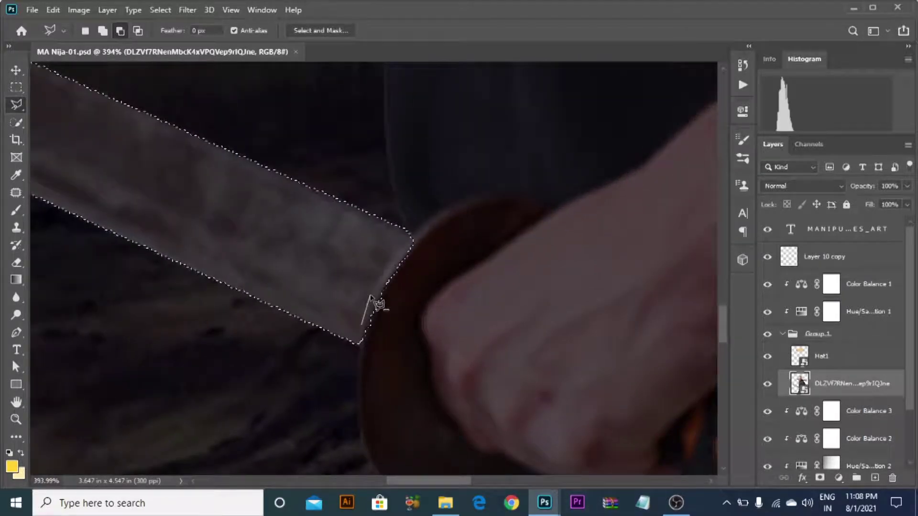
click(418, 228)
click(502, 232)
click(422, 375)
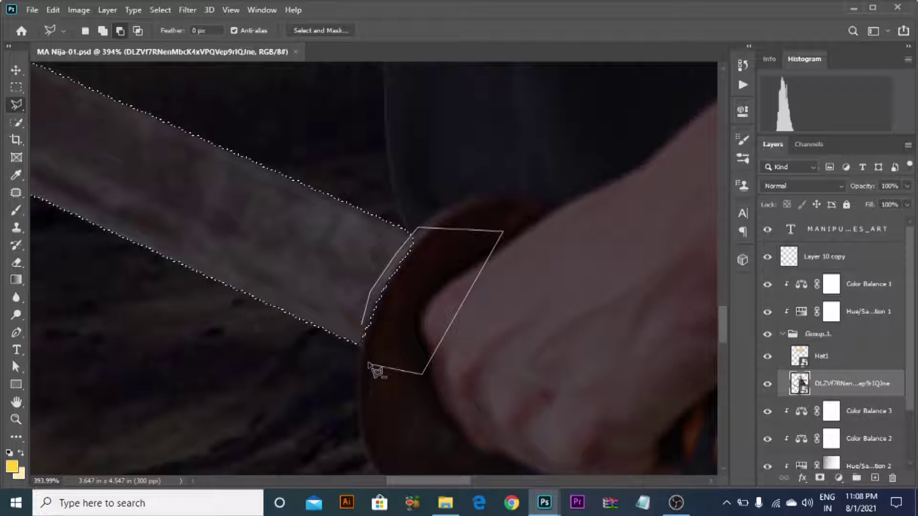
click(368, 337)
scroll(401, 317, down, 2)
scroll(403, 319, down, 3)
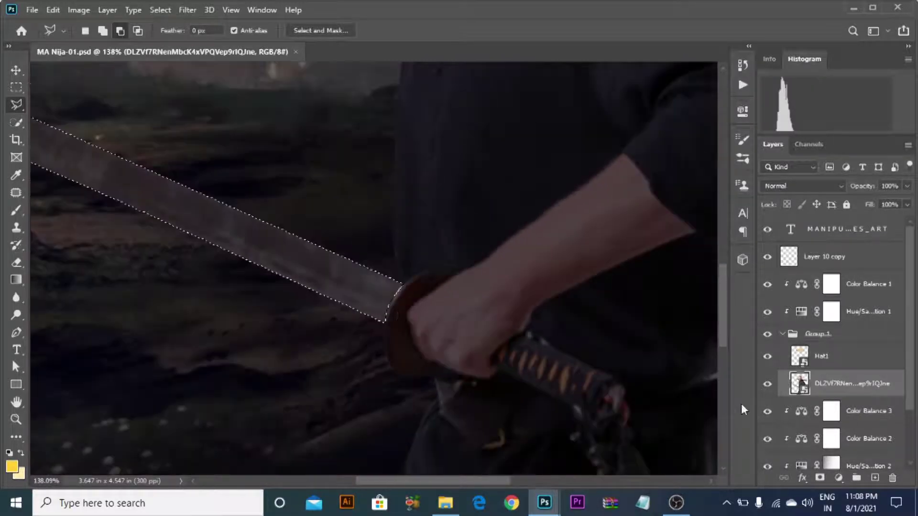
scroll(244, 310, down, 1)
scroll(244, 310, down, 2)
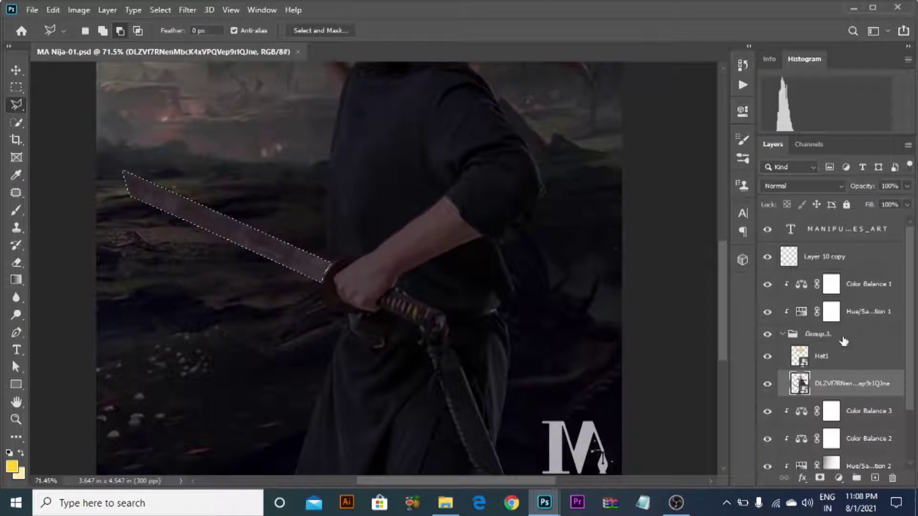
Create a new layer above Color Balance 1, keeping the blade selection active, and collapse Group 1
click(860, 287)
key(ctrl+shift+alt+n)
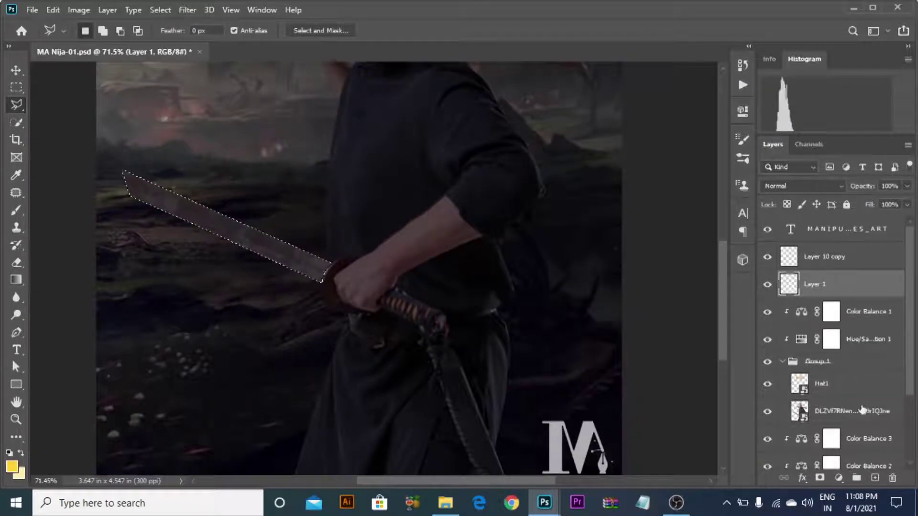
click(782, 362)
scroll(334, 287, down, 3)
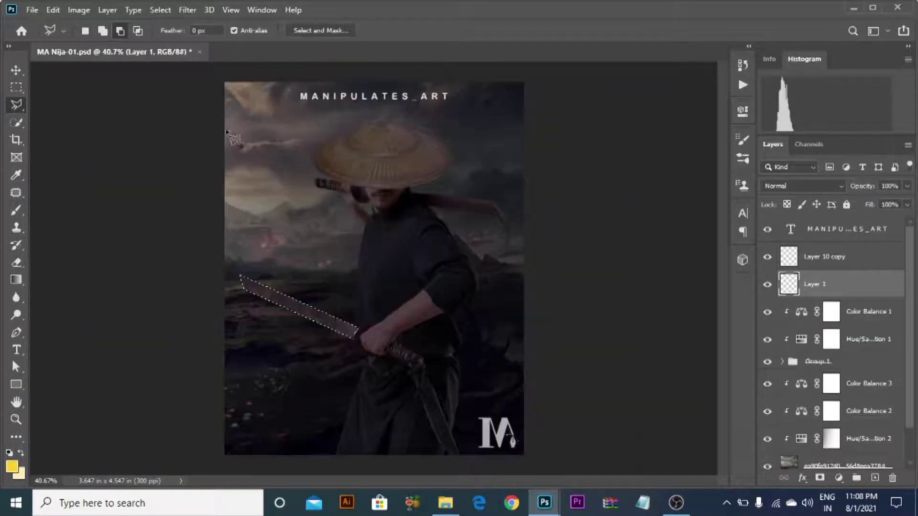
Fill the blade selection on the new layer with pale yellow #fff1c3, and deselect
click(12, 465)
drag(627, 148, 603, 86)
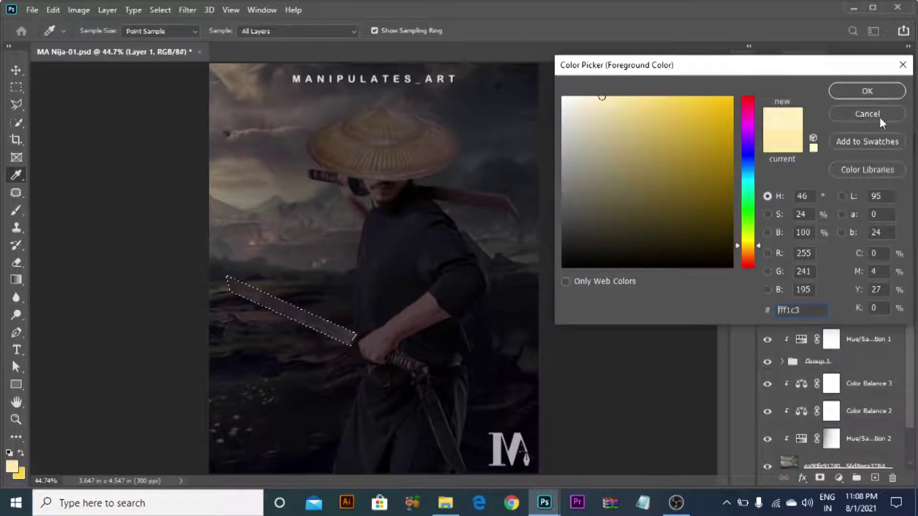
click(863, 92)
key(alt+BackSpace)
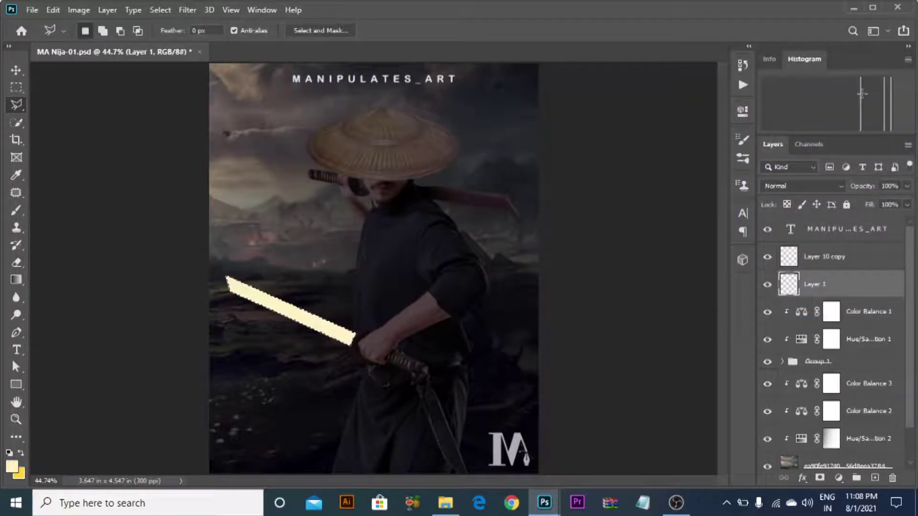
key(ctrl+d)
scroll(359, 285, down, 2)
scroll(235, 267, up, 3)
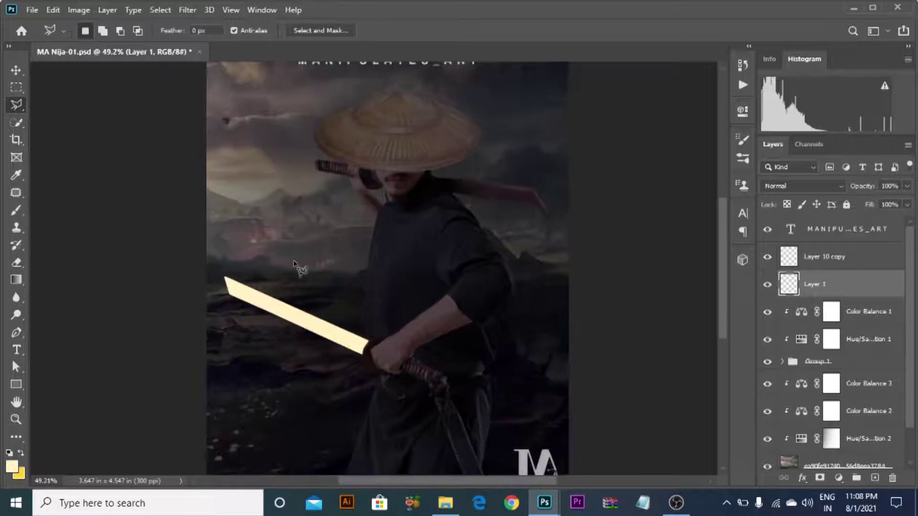
Convert the filled blade layer to a smart object and enable the Outer Glow effect on it
right_click(885, 295)
click(717, 185)
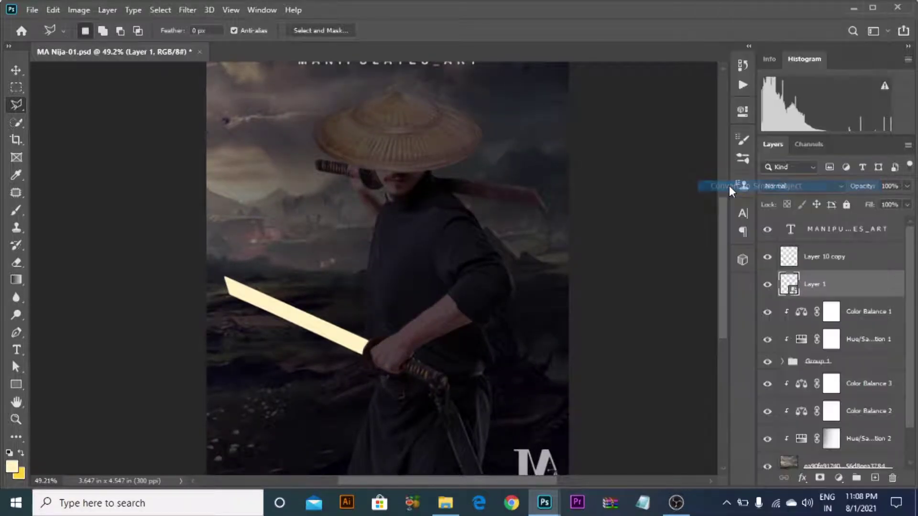
double_click(845, 286)
click(401, 291)
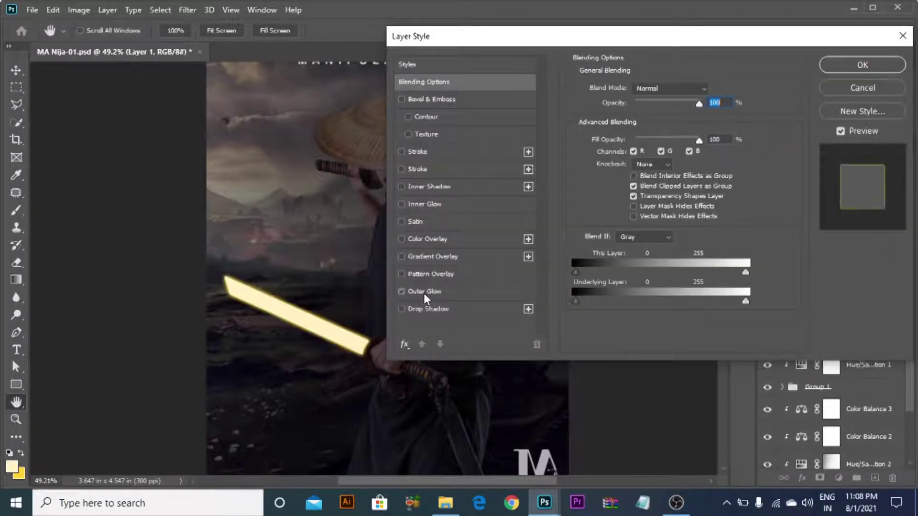
Set the blade's outer glow to a size of 16 px and a golden yellow color
click(423, 292)
drag(633, 205, 632, 204)
click(607, 135)
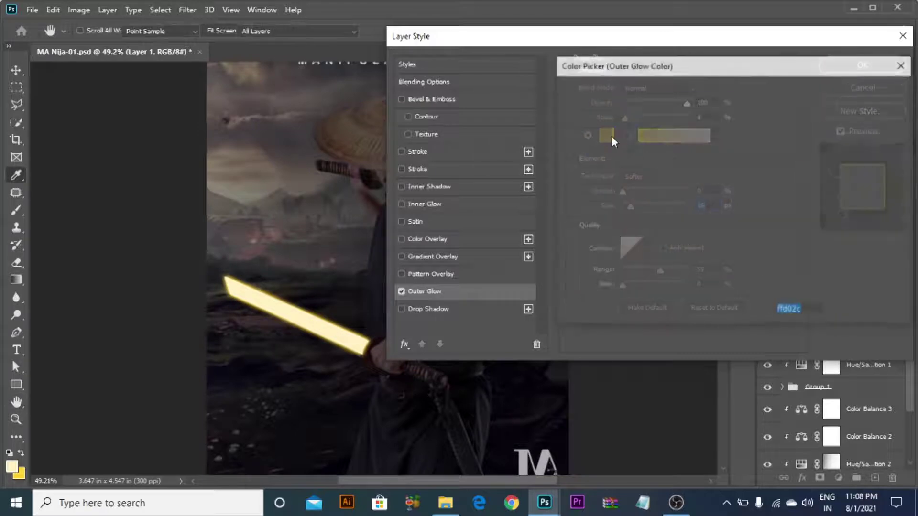
mouse_move(678, 112)
mouse_down()
mouse_move(678, 93)
mouse_move(691, 93)
mouse_up()
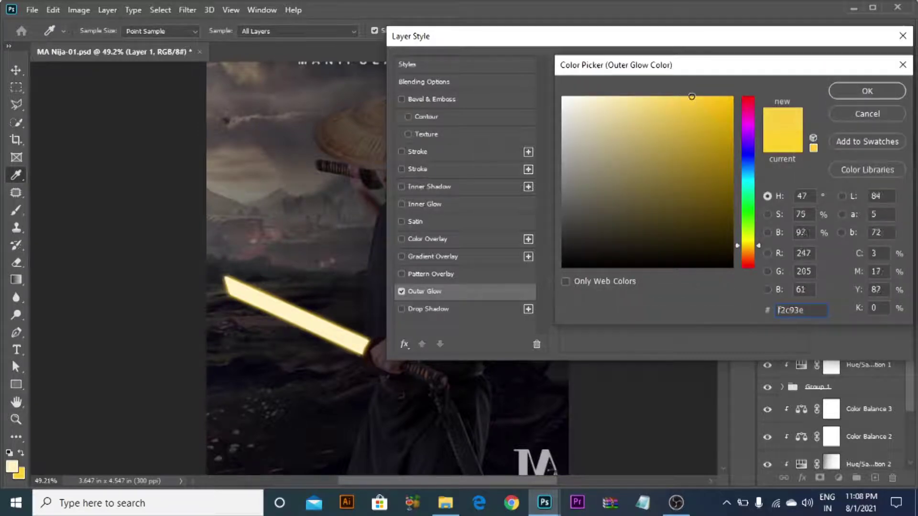
click(877, 90)
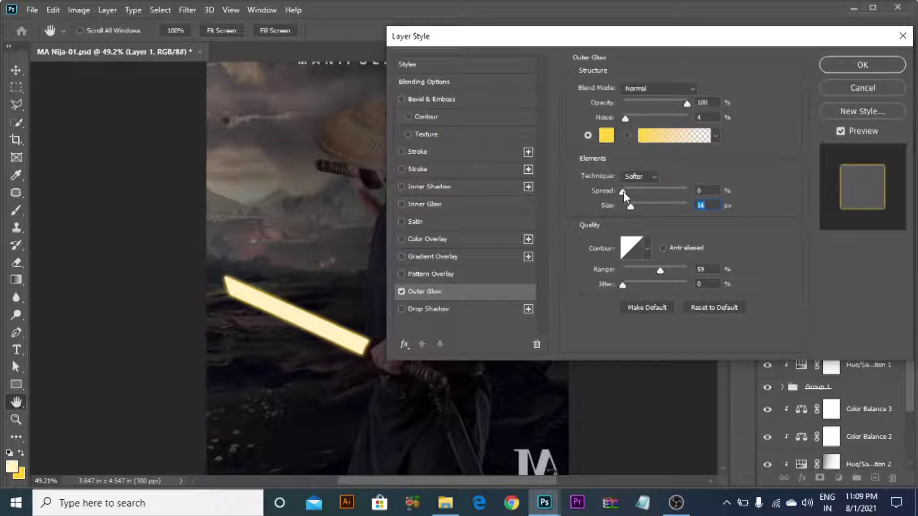
Set the blade's outer glow range to 53% and apply the layer style
mouse_move(660, 269)
mouse_down()
mouse_move(669, 265)
mouse_move(659, 266)
mouse_up()
key(Return)
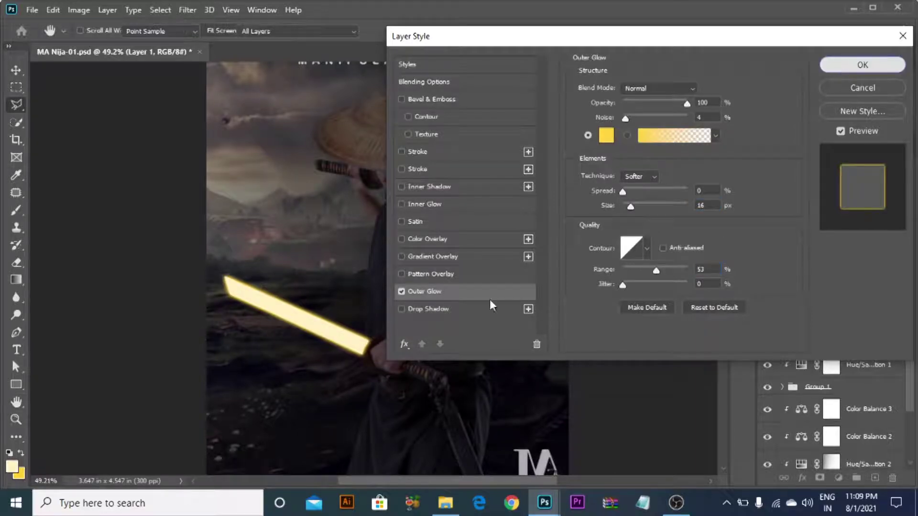
scroll(354, 368, down, 3)
scroll(287, 296, up, 5)
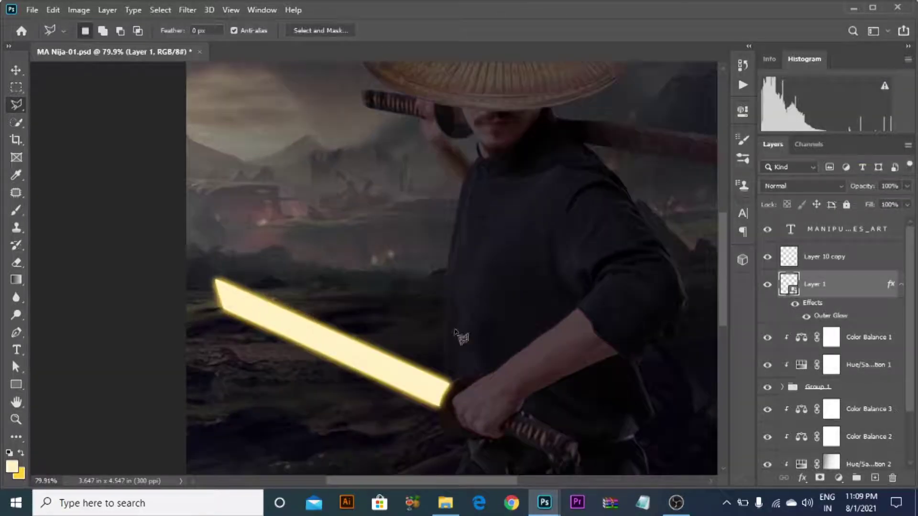
scroll(483, 314, down, 5)
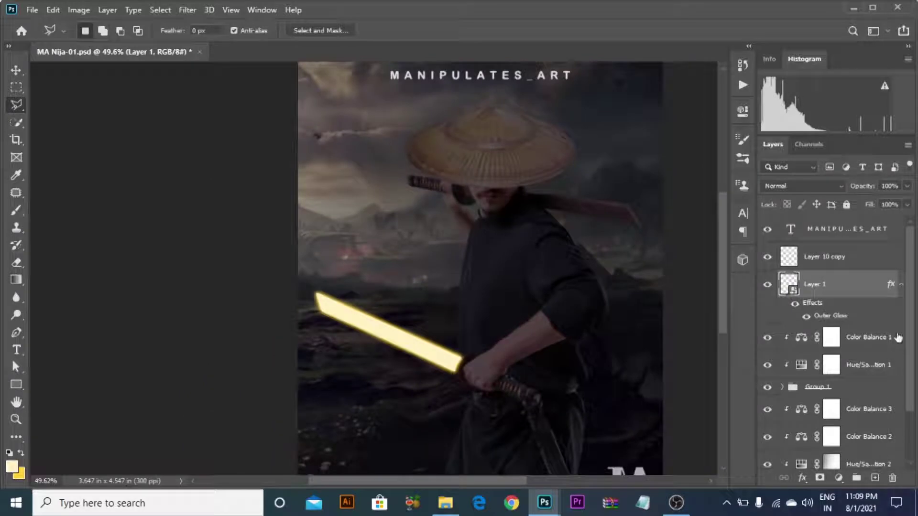
Collapse the blade layer's effects, create a new layer above it, and ready the brush with golden yellow #ffd130
click(900, 285)
click(875, 479)
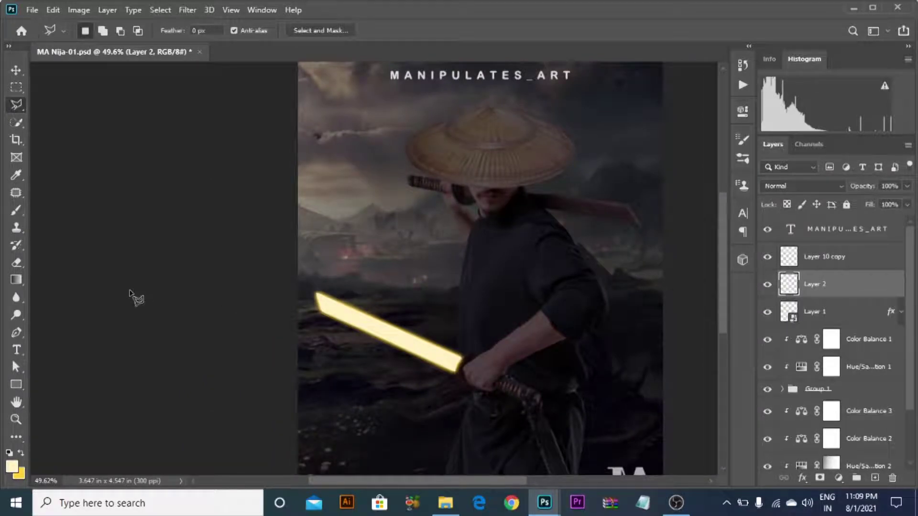
click(14, 211)
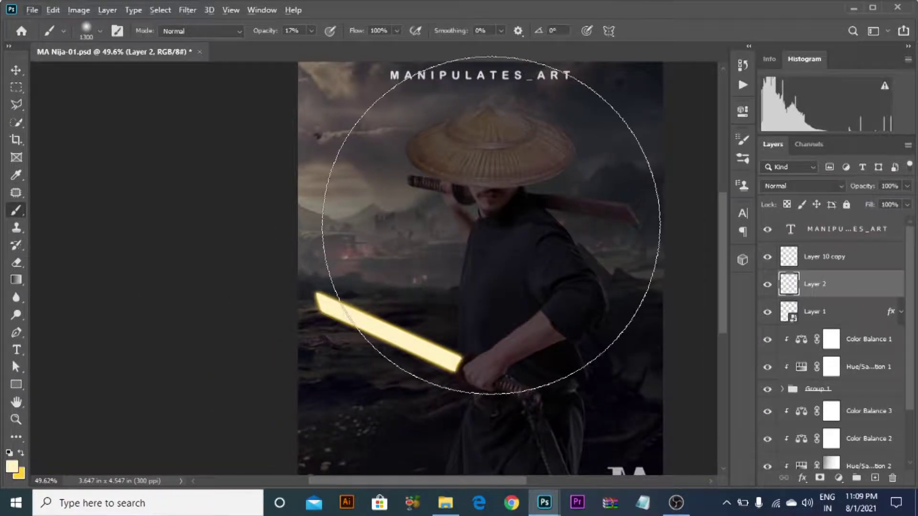
click(13, 467)
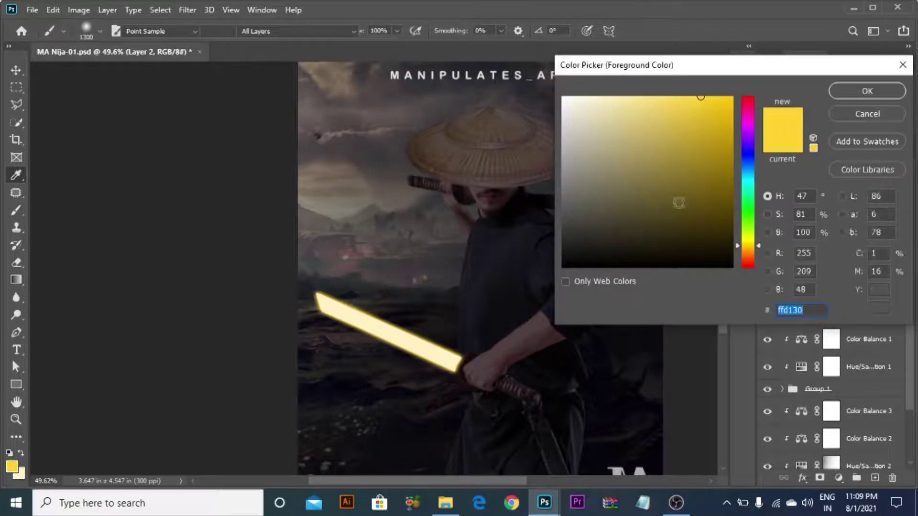
click(859, 95)
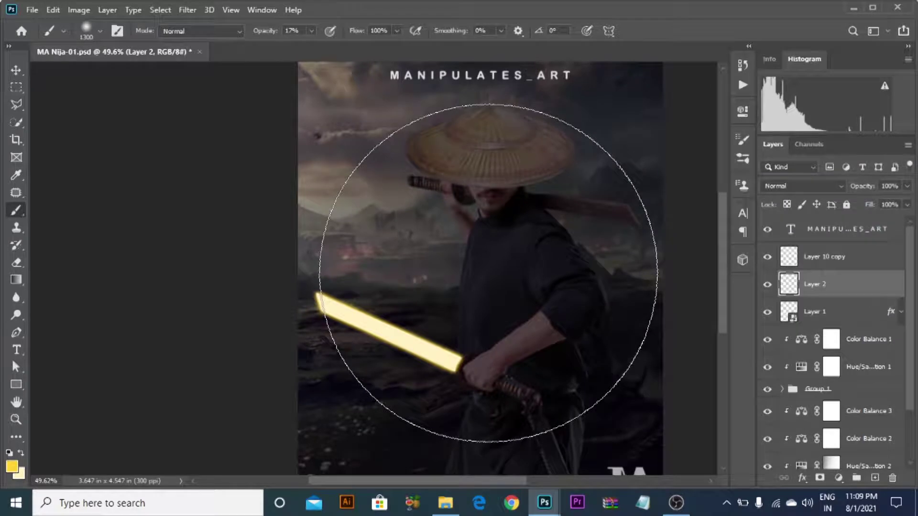
Dab one soft golden yellow spot over the swordsman's chest with a 700 px brush at 100% opacity
click(488, 272)
key(ctrl+z)
key(bracketleft)
key(bracketleft)
key(bracketleft)
key(bracketleft)
key(bracketleft)
key(bracketleft)
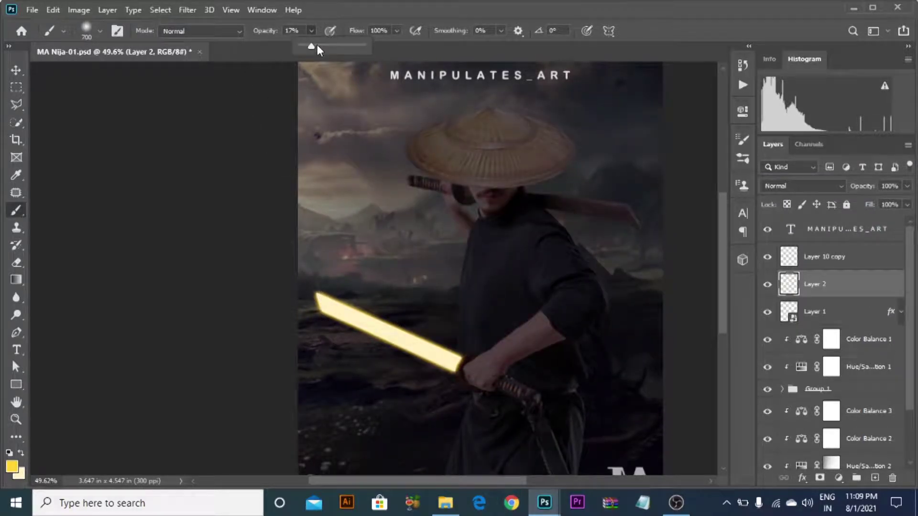
click(480, 280)
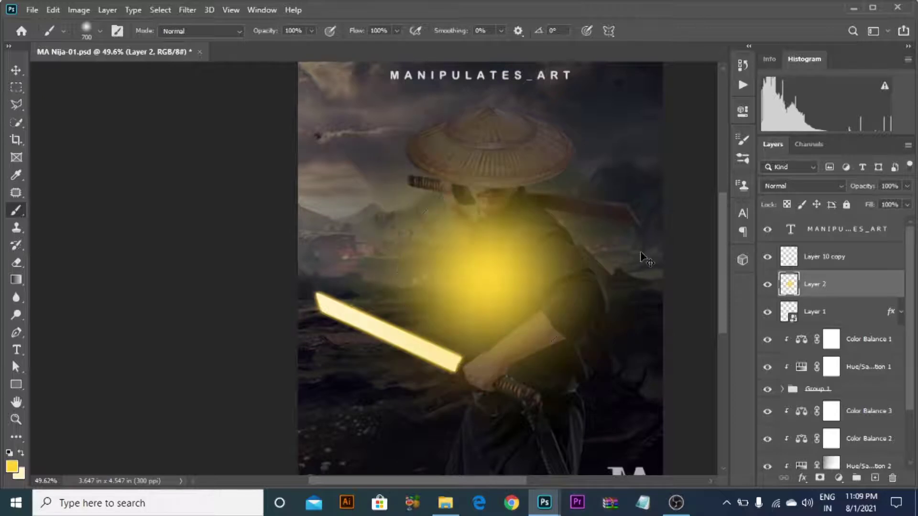
Transform the yellow spot to about 26% height, rotate it about 22°, and place it over the sword blade
key(ctrl+t)
key(ctrl+minus)
drag(387, 397, 388, 218)
drag(425, 194, 369, 321)
drag(433, 222, 439, 281)
drag(373, 335, 370, 332)
drag(294, 343, 333, 313)
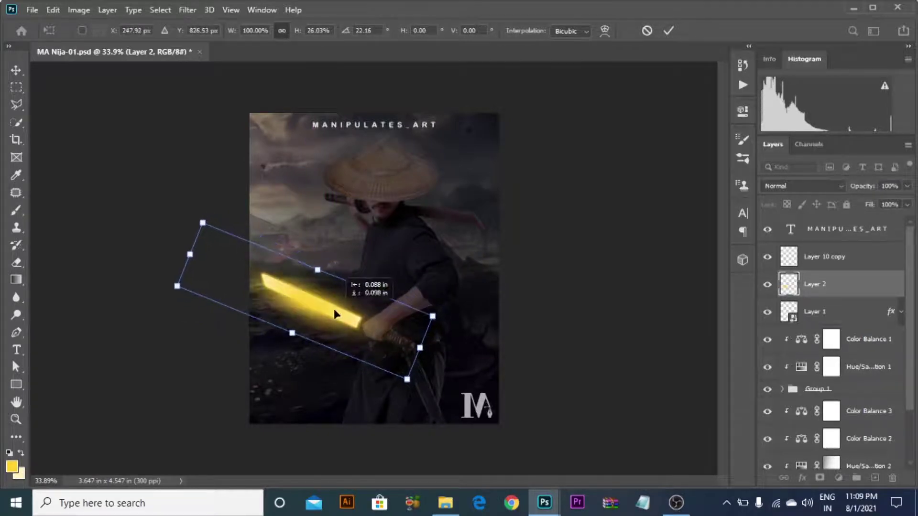
click(668, 30)
Move the yellow glow layer beneath the blade layer and set its blend mode to Hard Light
key(v)
drag(833, 290, 829, 319)
click(795, 188)
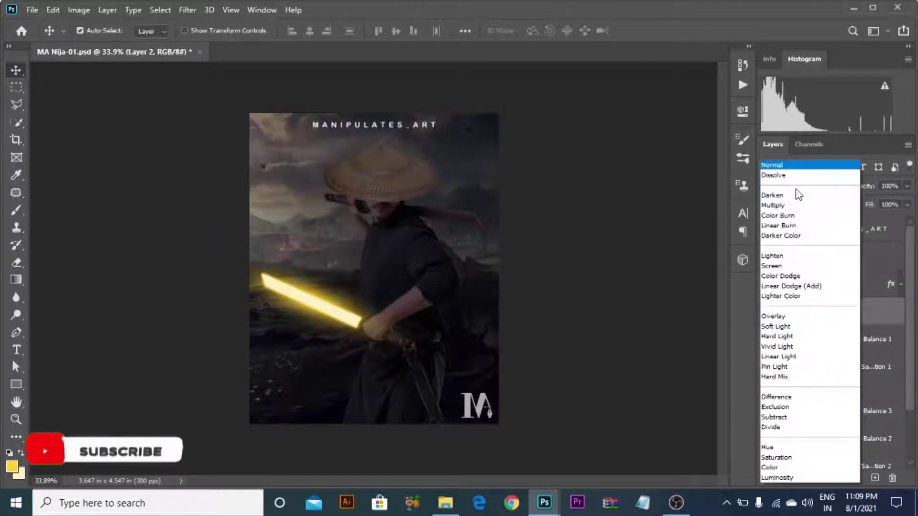
click(783, 337)
click(906, 186)
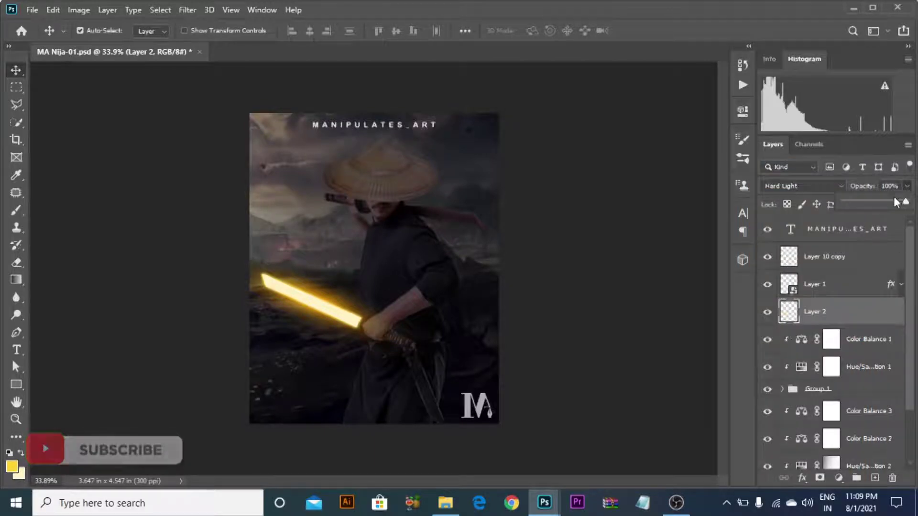
click(553, 258)
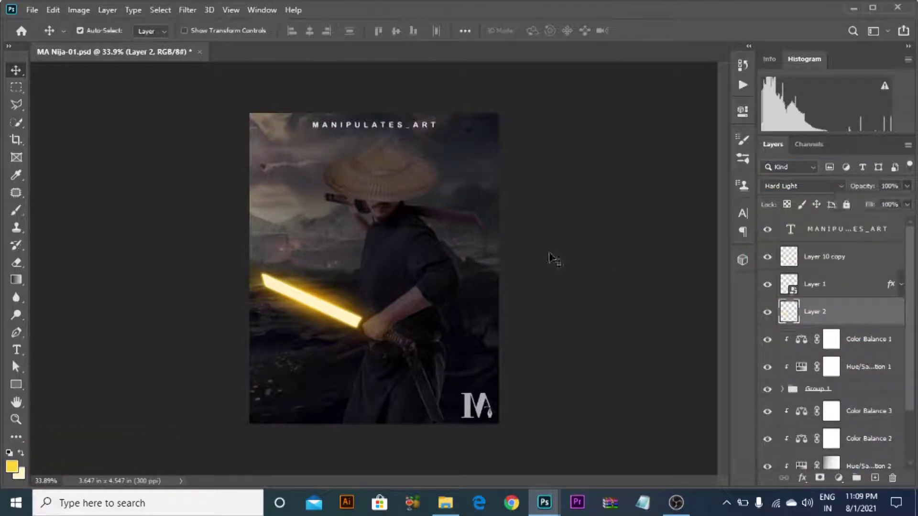
Transform the glow on Layer 2 again, adjusting its size and position so it follows the blade closely
click(205, 307)
scroll(267, 306, up, 7)
scroll(268, 306, down, 4)
scroll(268, 306, down, 2)
scroll(269, 305, up, 1)
click(839, 311)
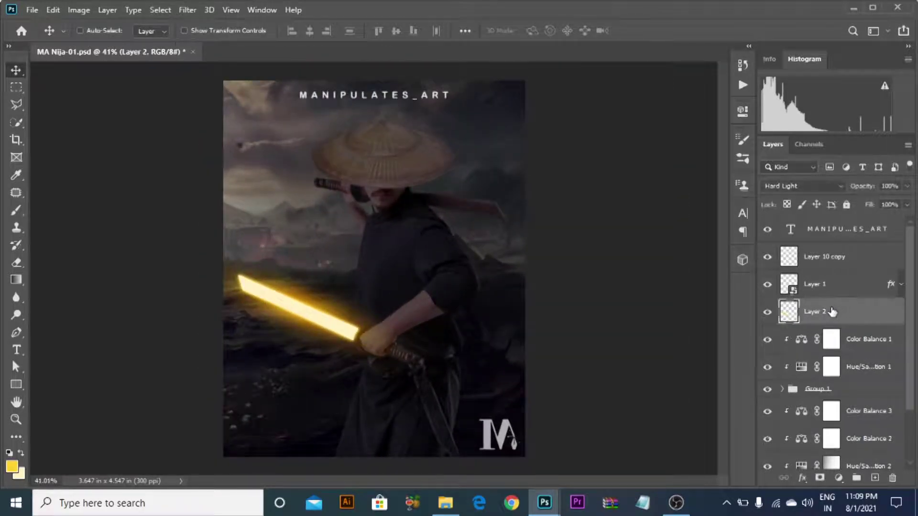
scroll(329, 316, down, 1)
key(ctrl+t)
drag(312, 358, 307, 326)
drag(480, 168, 488, 180)
drag(362, 269, 360, 275)
drag(465, 178, 471, 186)
drag(375, 267, 375, 271)
click(668, 31)
scroll(307, 334, up, 3)
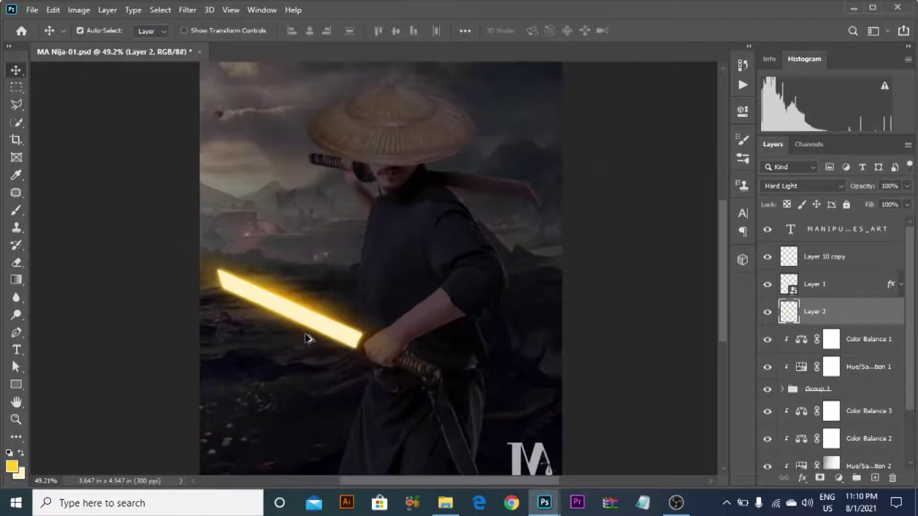
Nudge the glow on the blade, and compare the image with the glow and blade layers each hidden and shown
drag(306, 321, 299, 310)
click(767, 312)
click(767, 312)
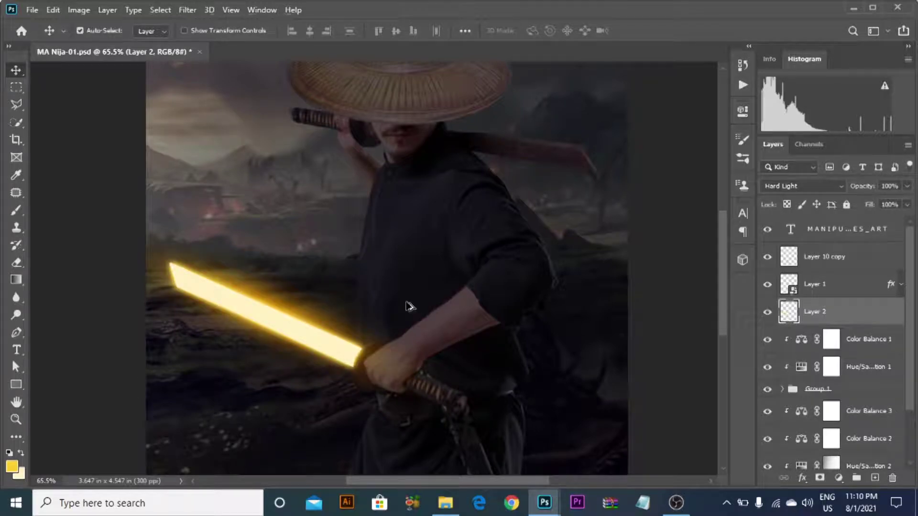
scroll(408, 307, down, 2)
click(788, 288)
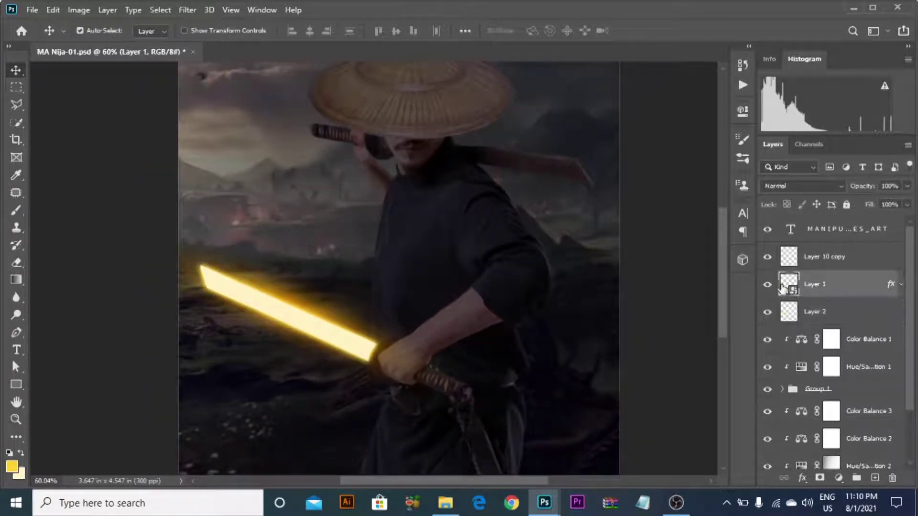
click(768, 285)
click(769, 285)
Open the blade smart object's contents, add a new layer clipped to the blade fill, and clear the selection
double_click(789, 284)
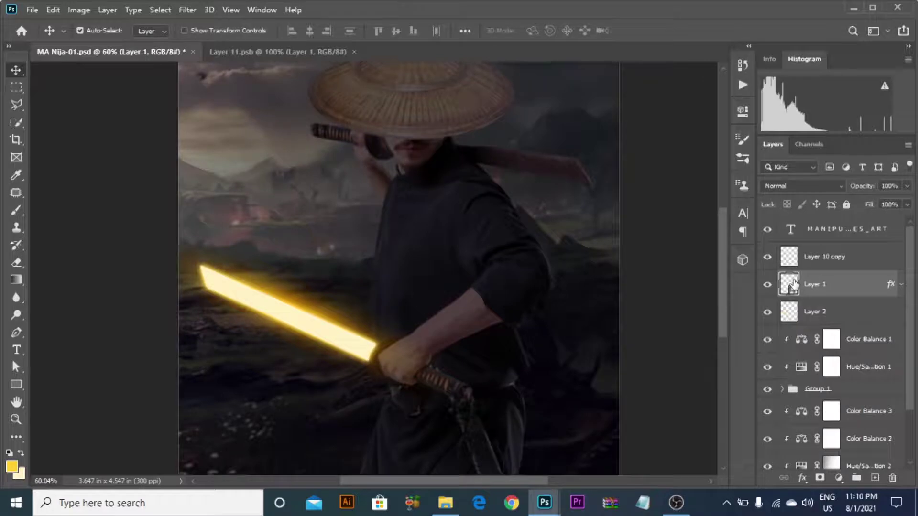
key(ctrl+plus)
ctrl+click(790, 229)
click(874, 478)
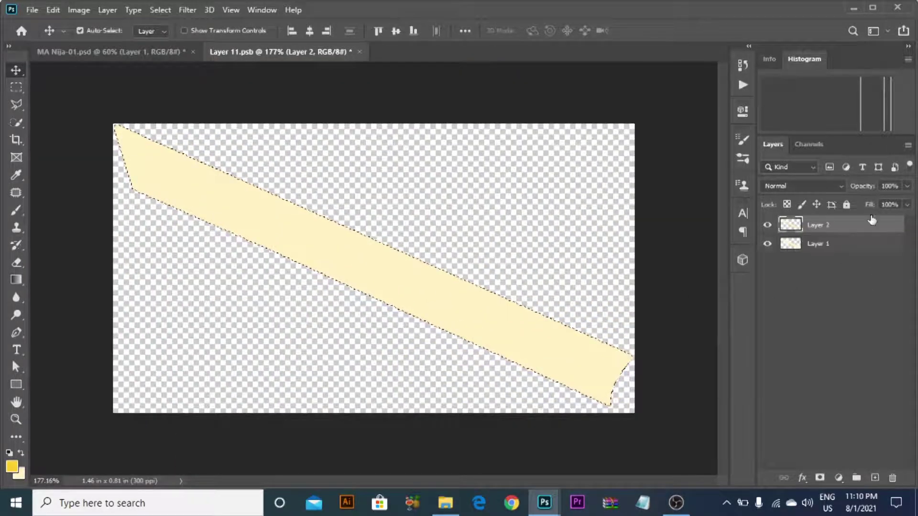
alt+click(835, 229)
key(ctrl+d)
Switch to the Brush tool and set the foreground color to white
click(17, 212)
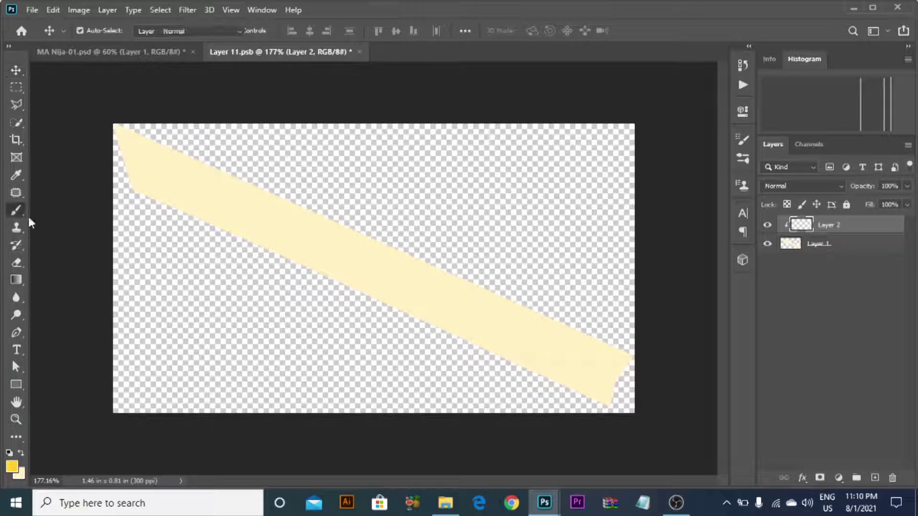
click(12, 464)
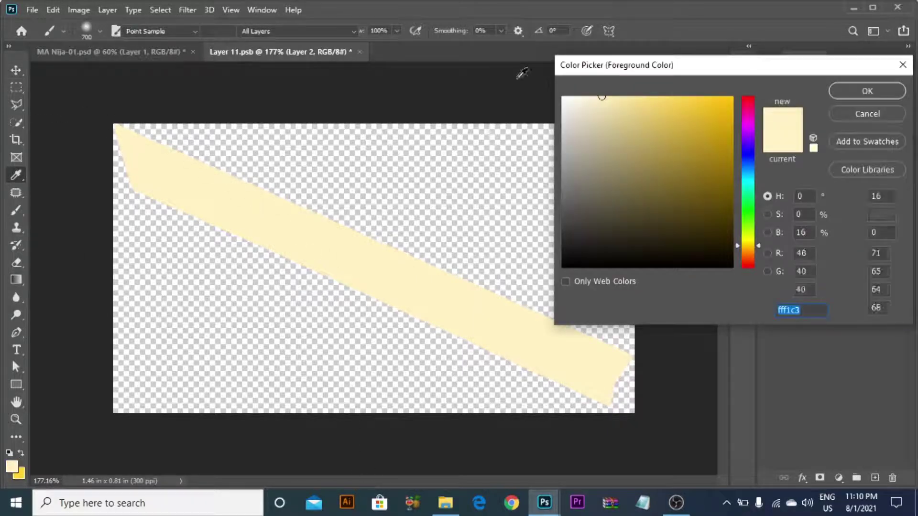
text(ffffff)
click(425, 213)
drag(608, 110, 565, 76)
click(844, 95)
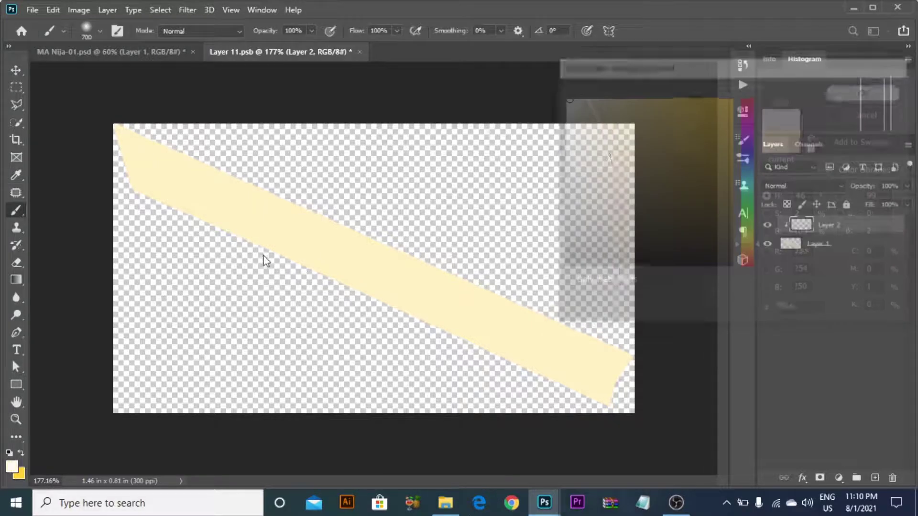
Paint a soft white streak along the middle of the blade with a 30 px brush on the clipped layer
key(bracketleft)
key(bracketleft)
key(bracketleft)
key(bracketleft)
key(bracketleft)
key(bracketleft)
key(bracketleft)
key(bracketleft)
key(bracketleft)
key(bracketleft)
key(bracketleft)
key(bracketleft)
key(bracketleft)
key(bracketleft)
key(bracketleft)
key(bracketleft)
key(bracketleft)
key(bracketleft)
key(bracketleft)
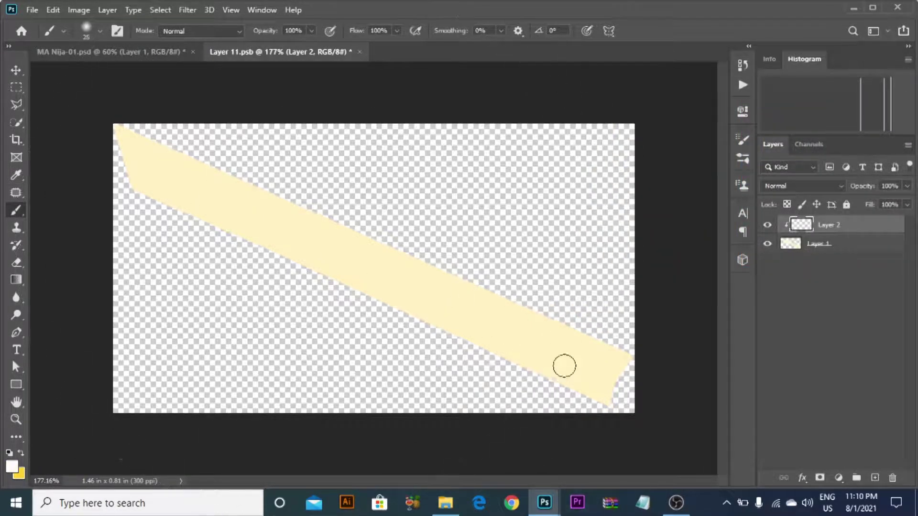
key(bracketright)
mouse_move(614, 379)
mouse_down()
mouse_move(211, 222)
mouse_move(119, 156)
mouse_up()
Close the smart object saving its changes, and save the main document
click(360, 53)
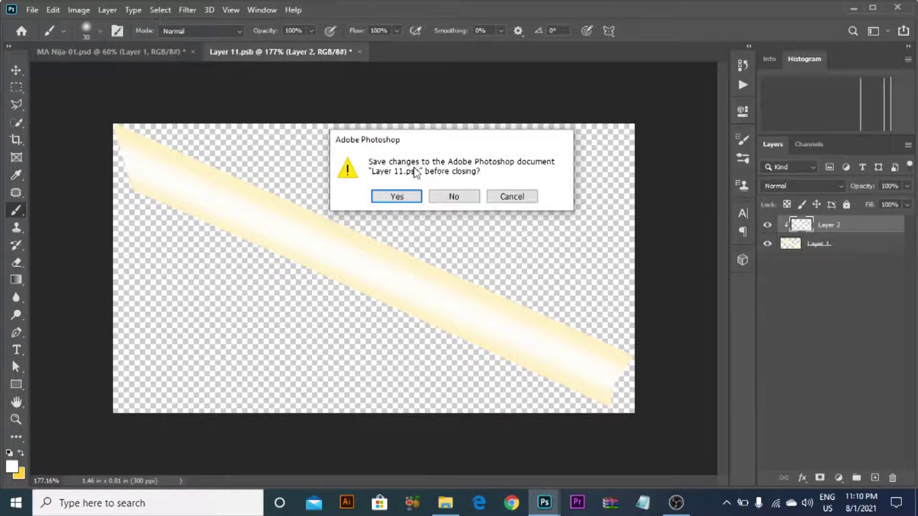
click(404, 197)
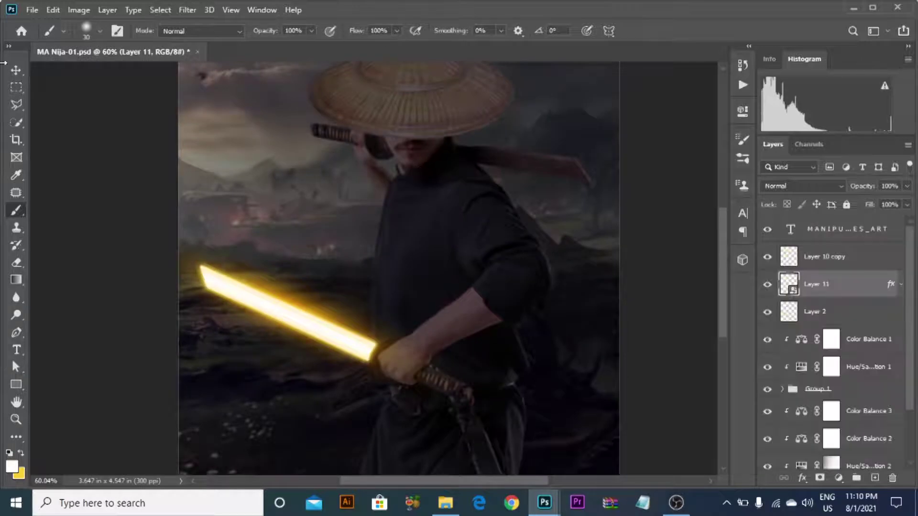
click(16, 70)
key(ctrl+0)
key(ctrl+s)
Collapse Group 1, compare the image without Hue/Saturation 1, and select that adjustment's layer mask
scroll(409, 356, up, 5)
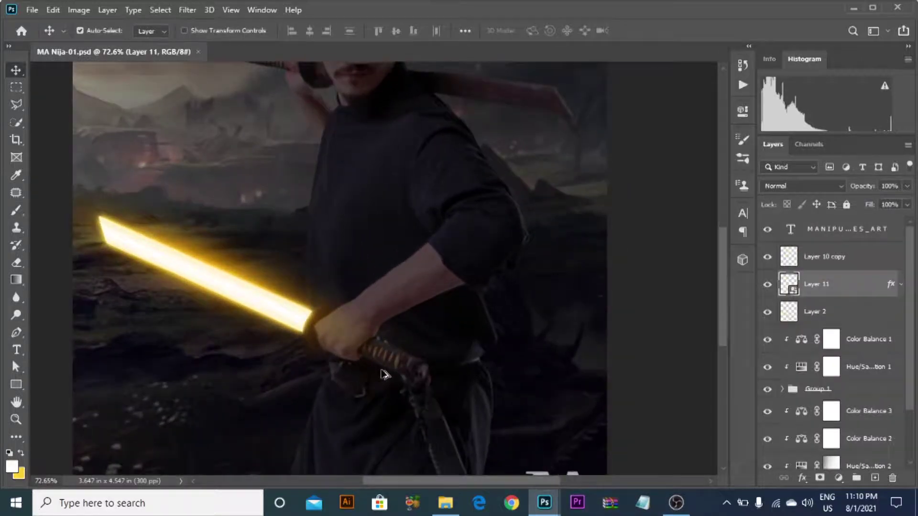
click(388, 362)
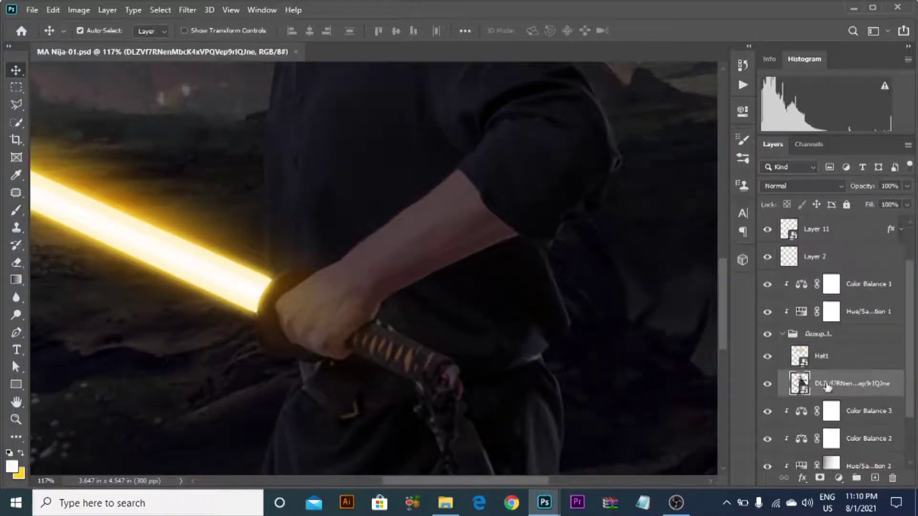
click(782, 334)
click(767, 312)
click(767, 312)
click(831, 313)
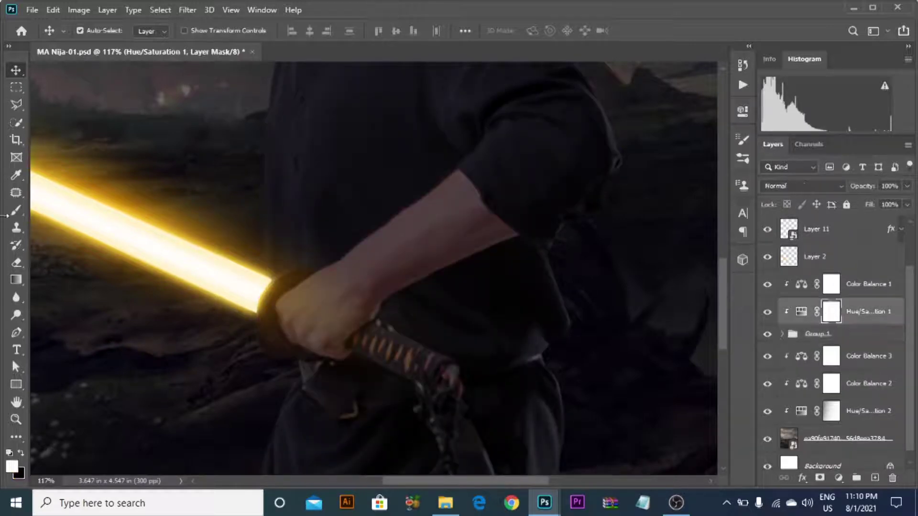
Paint black with a 9 px brush on the Hue/Saturation 1 mask over the two handle gaps nearest the fist
click(16, 210)
scroll(389, 332, up, 5)
key(x)
key(bracketleft)
key(bracketleft)
key(bracketleft)
key(bracketleft)
key(bracketleft)
drag(443, 314, 431, 376)
key(ctrl+z)
scroll(282, 294, up, 3)
scroll(286, 289, up, 2)
drag(295, 254, 286, 294)
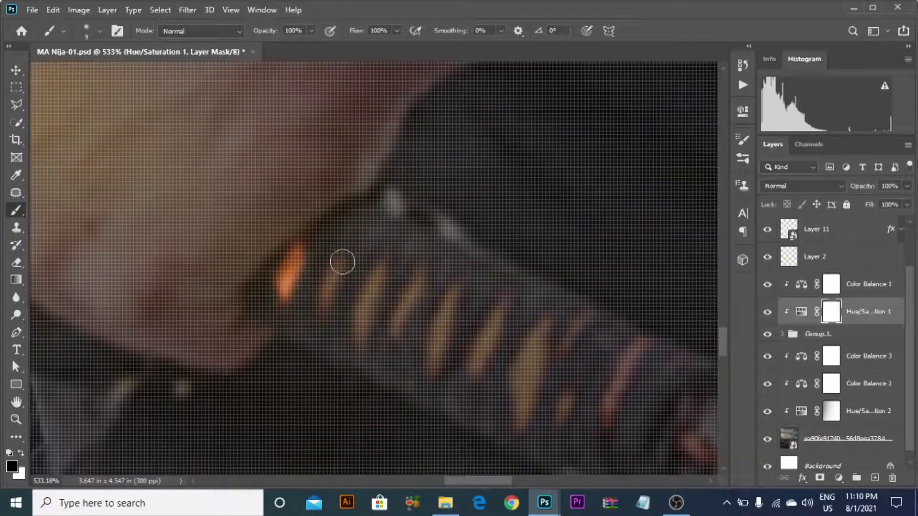
drag(353, 257, 332, 301)
Mask out Hue/Saturation 1 over the remaining orange gaps along the sword handle's wrapping
scroll(395, 268, down, 2)
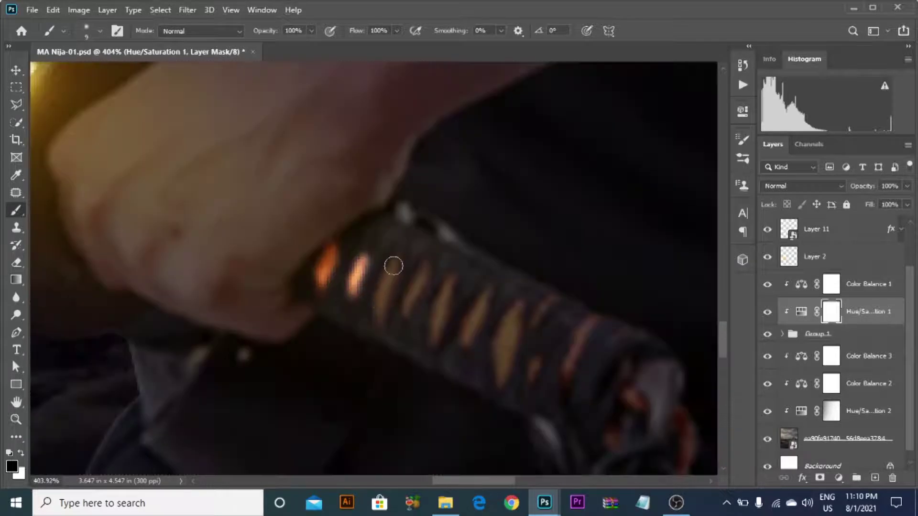
drag(392, 269, 377, 319)
drag(430, 266, 411, 315)
drag(456, 275, 435, 340)
drag(488, 287, 471, 333)
drag(528, 303, 501, 368)
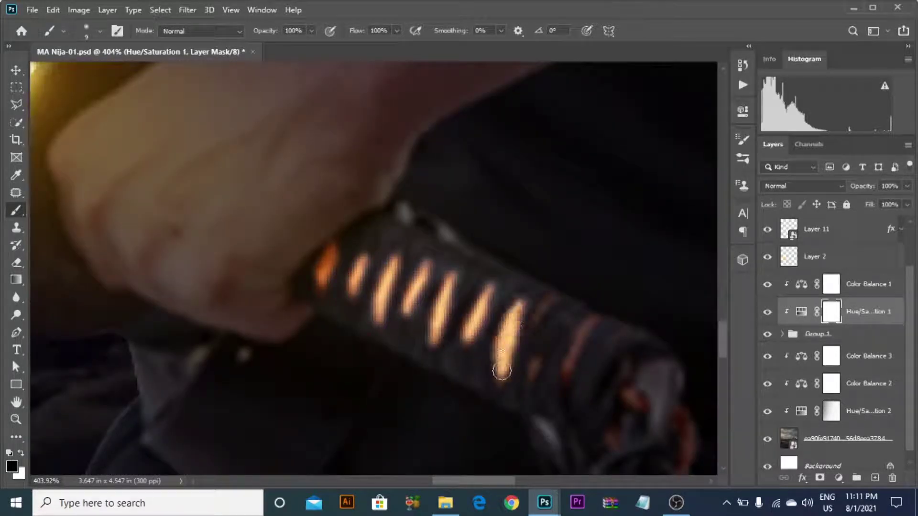
drag(549, 293, 528, 389)
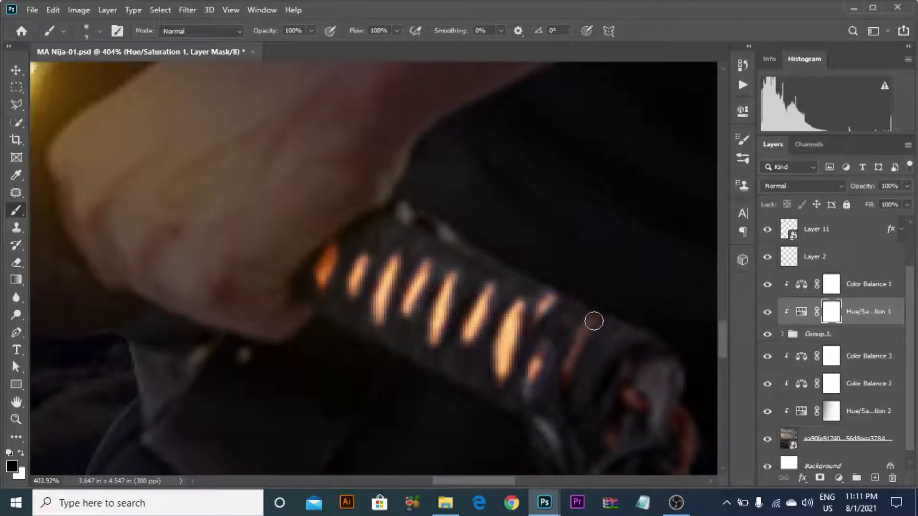
drag(592, 322, 576, 363)
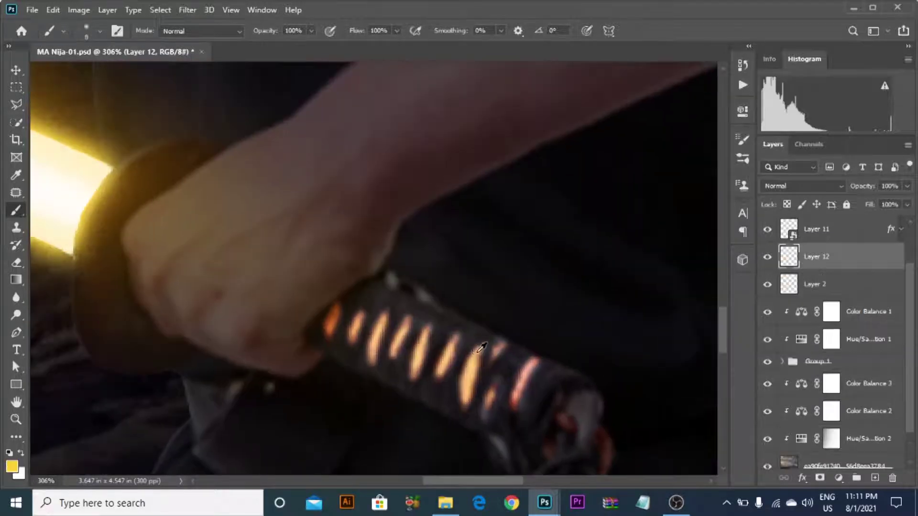
Paint golden yellow on Layer 12 over the largest handle gap and the middle gaps, redoing uneven strokes
drag(478, 346, 463, 410)
drag(454, 341, 440, 372)
key(ctrl+z)
drag(457, 338, 435, 372)
key(ctrl+z)
drag(457, 333, 439, 372)
key(ctrl+z)
drag(425, 336, 412, 379)
key(ctrl+z)
drag(428, 330, 411, 377)
Paint golden yellow over the handle gaps beside the fist and the narrow gaps near the pommel
mouse_move(407, 320)
mouse_down()
mouse_move(395, 357)
mouse_move(384, 324)
mouse_move(373, 362)
mouse_up()
mouse_move(361, 312)
mouse_down()
mouse_move(352, 340)
mouse_move(339, 308)
mouse_move(328, 338)
mouse_up()
drag(502, 340, 494, 352)
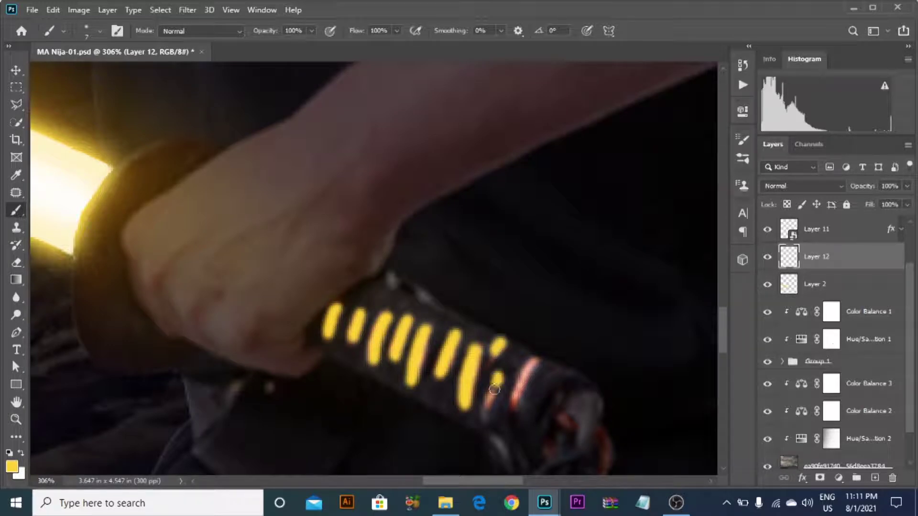
drag(494, 389, 488, 412)
drag(534, 358, 512, 400)
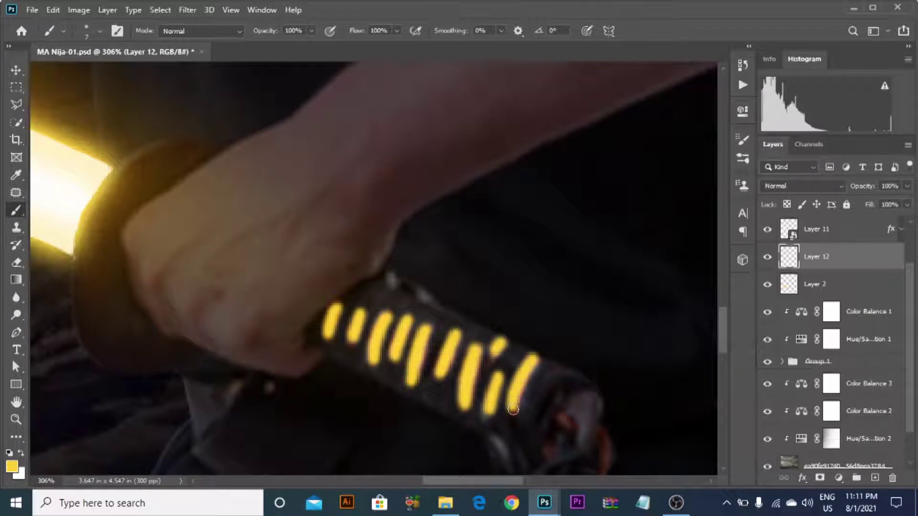
Set the blend mode of Layer 12 to Soft Light
scroll(462, 333, down, 6)
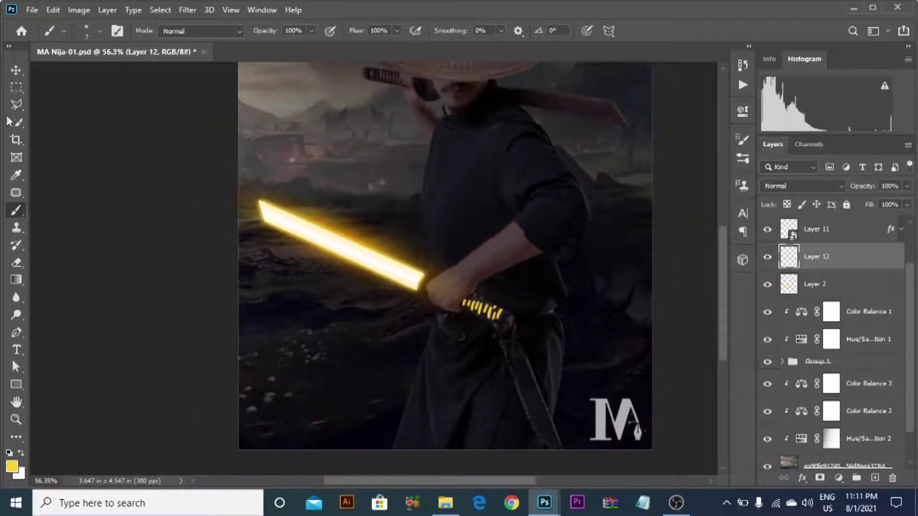
click(16, 70)
click(789, 186)
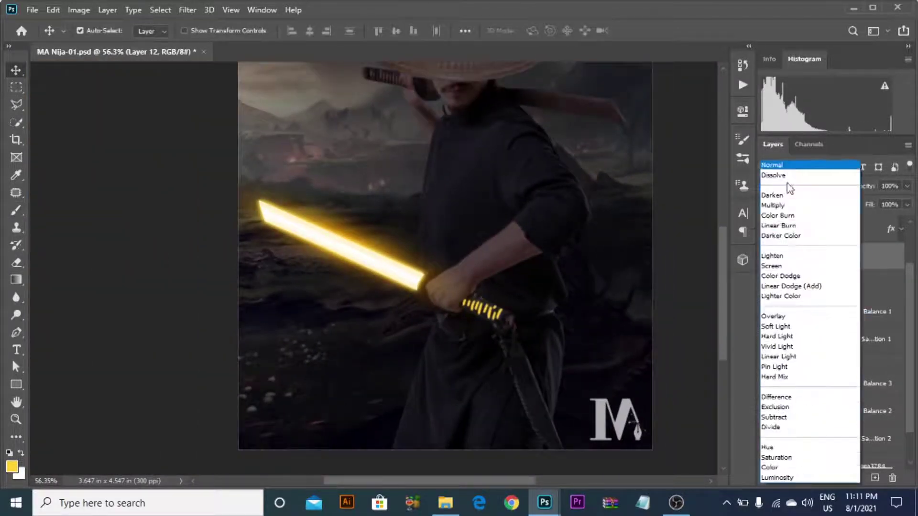
click(782, 327)
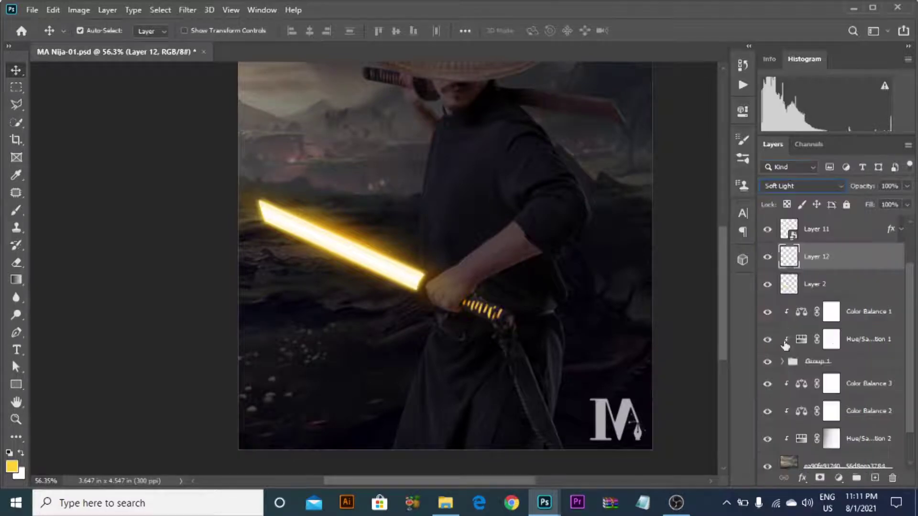
Convert Layer 12 to a smart object and soften its yellow handle strokes with a Gaussian Blur
right_click(828, 269)
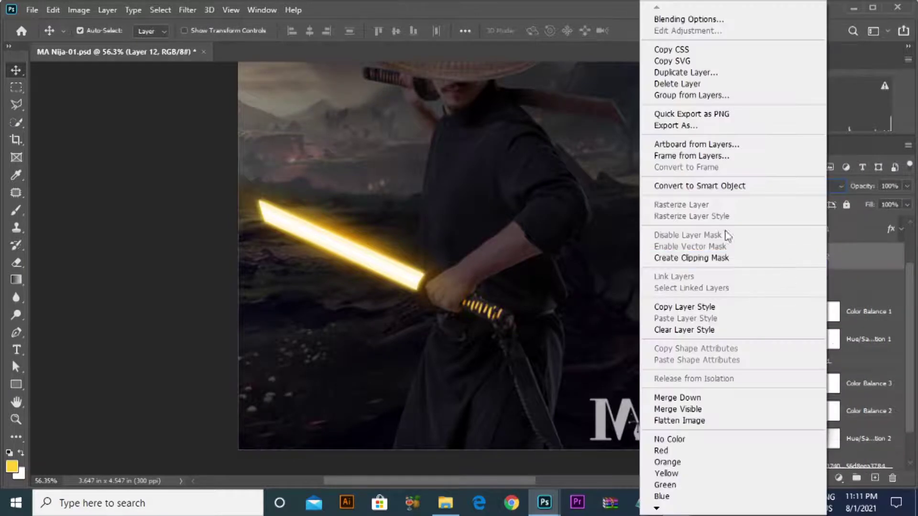
click(720, 184)
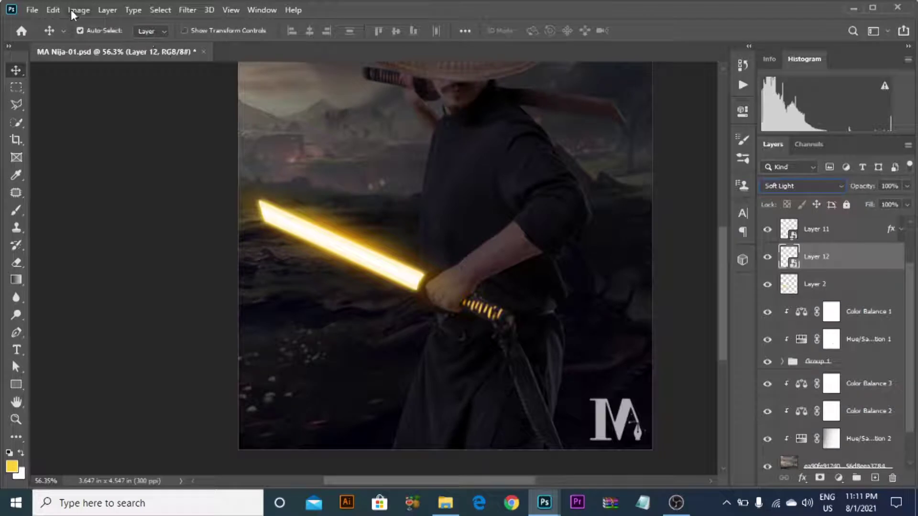
click(186, 10)
mouse_move(205, 161)
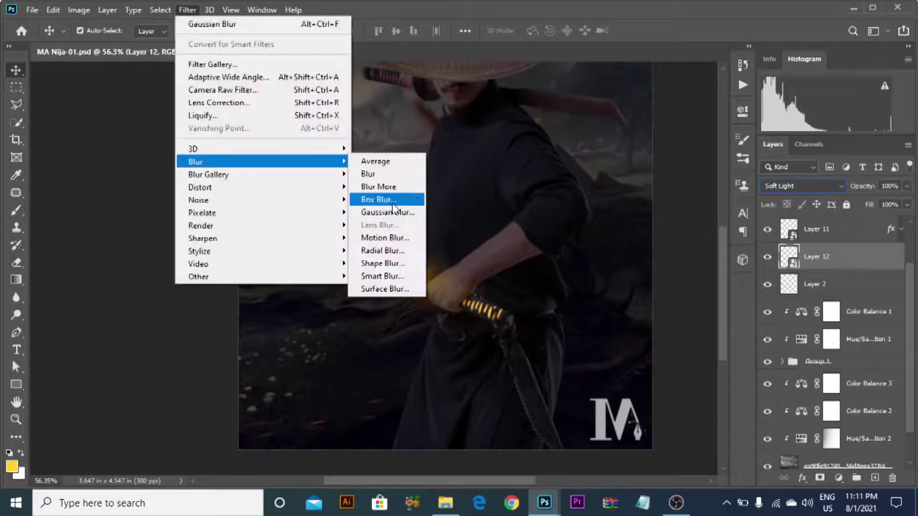
click(389, 215)
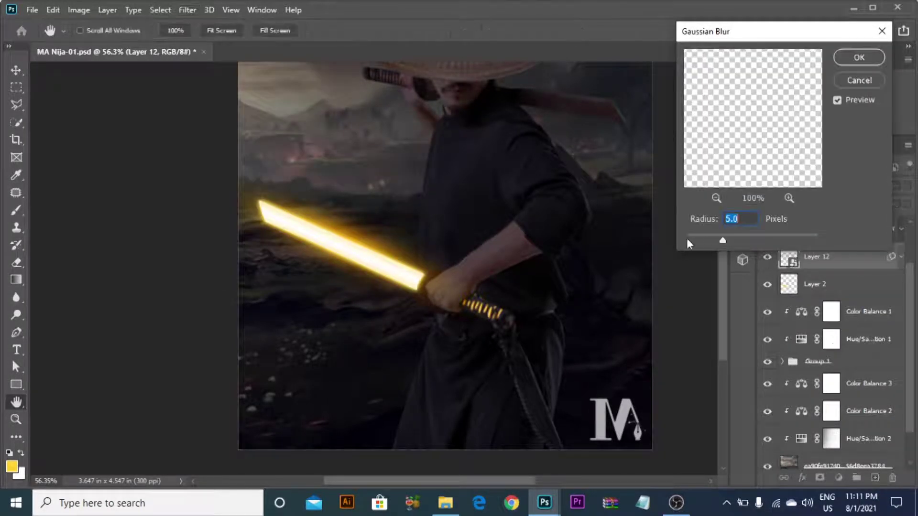
drag(712, 238, 704, 237)
click(855, 58)
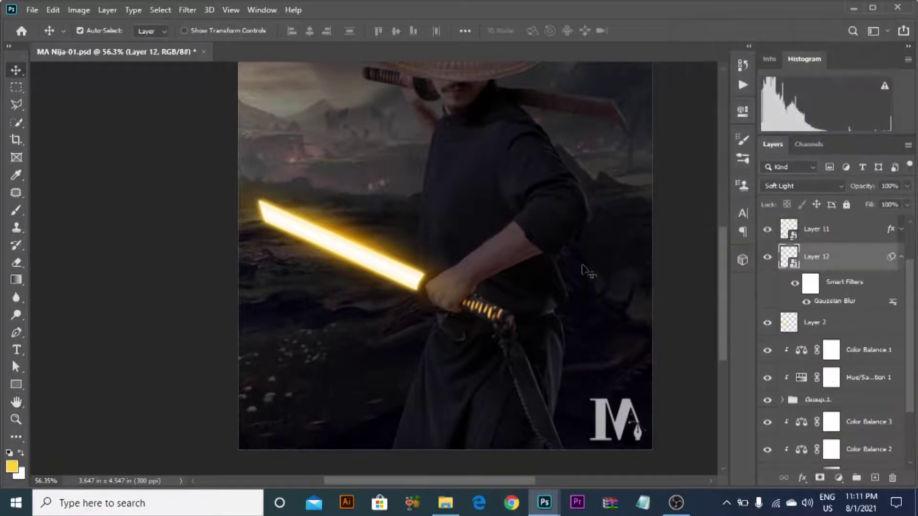
Add a new layer above Layer 12, trying it as a clipping mask and releasing it again
scroll(527, 302, down, 3)
scroll(445, 325, up, 3)
scroll(394, 382, up, 5)
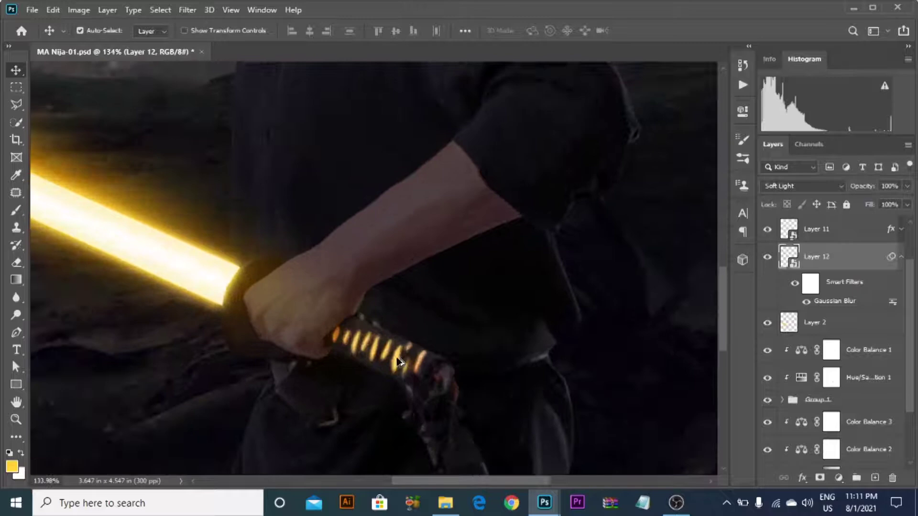
click(873, 478)
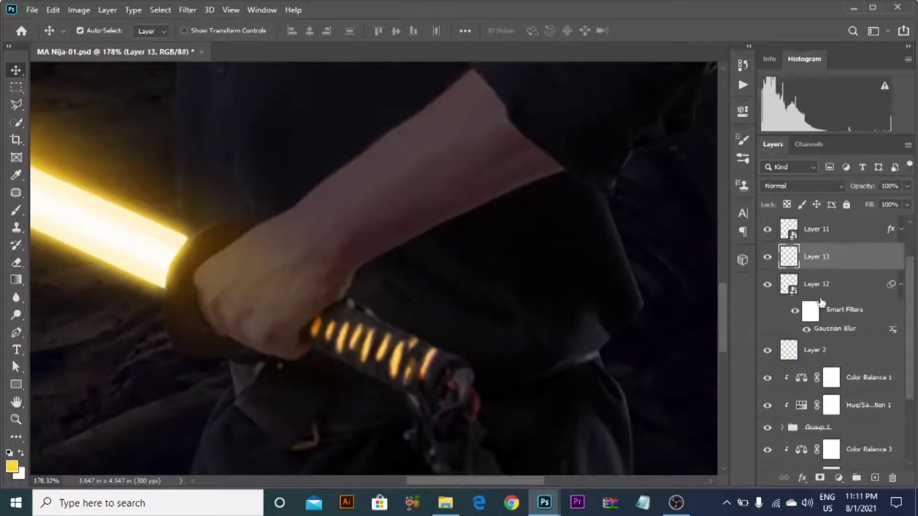
alt+click(830, 267)
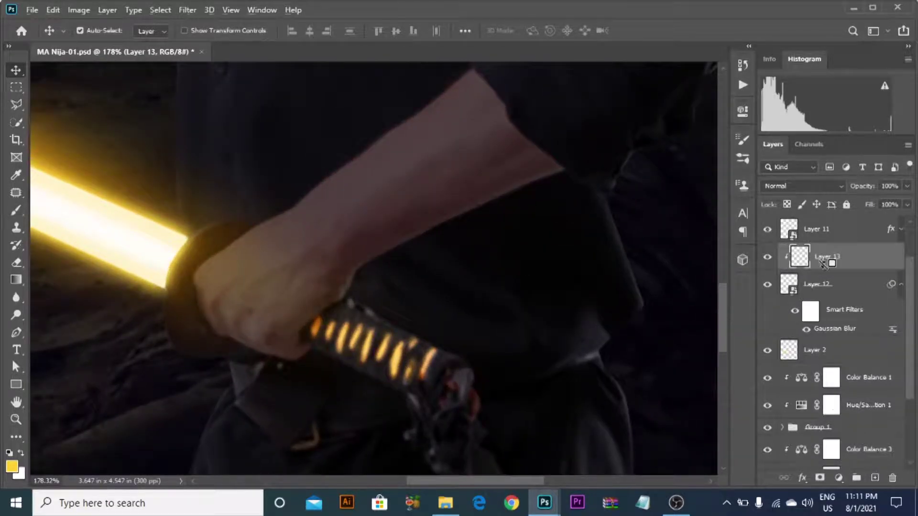
alt+click(809, 263)
Paint a soft yellow glow on Layer 13 over the sword handle, replacing a 175 px dab with a 125 px one
key(b)
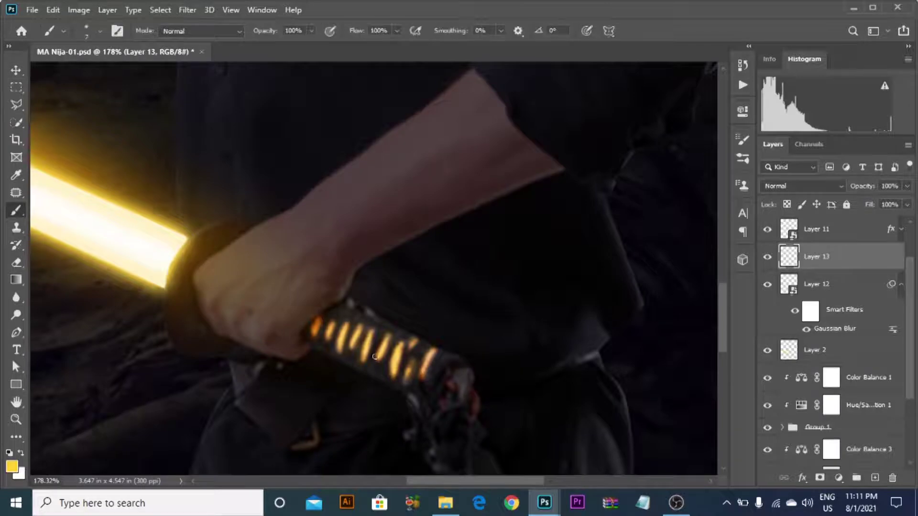
key(bracketright)
key(bracketright)
key(bracketright)
key(bracketright)
key(bracketright)
key(bracketright)
key(bracketright)
key(bracketright)
key(bracketright)
key(bracketright)
key(bracketright)
key(bracketright)
key(bracketright)
key(bracketright)
key(bracketright)
key(bracketright)
click(385, 351)
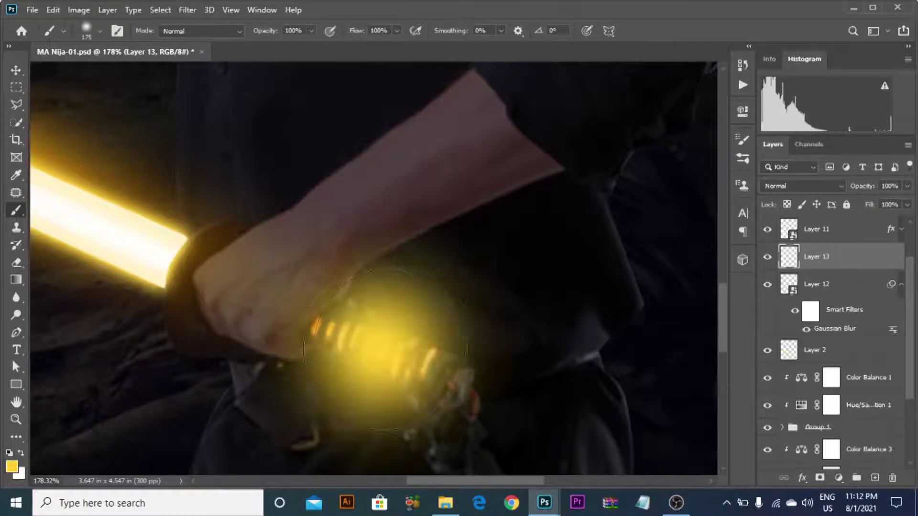
key(ctrl+z)
key(bracketleft)
key(bracketleft)
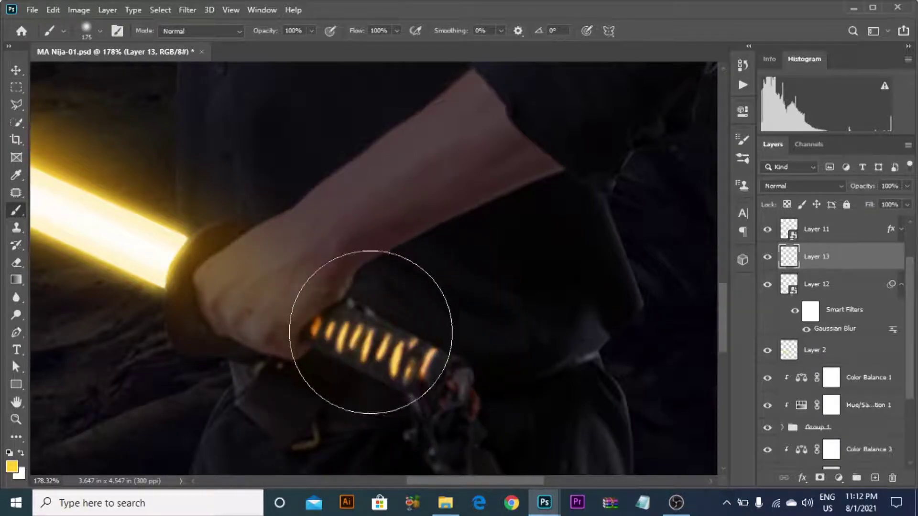
click(369, 347)
Set Layer 13 to Hard Light blending at 36% opacity
click(782, 186)
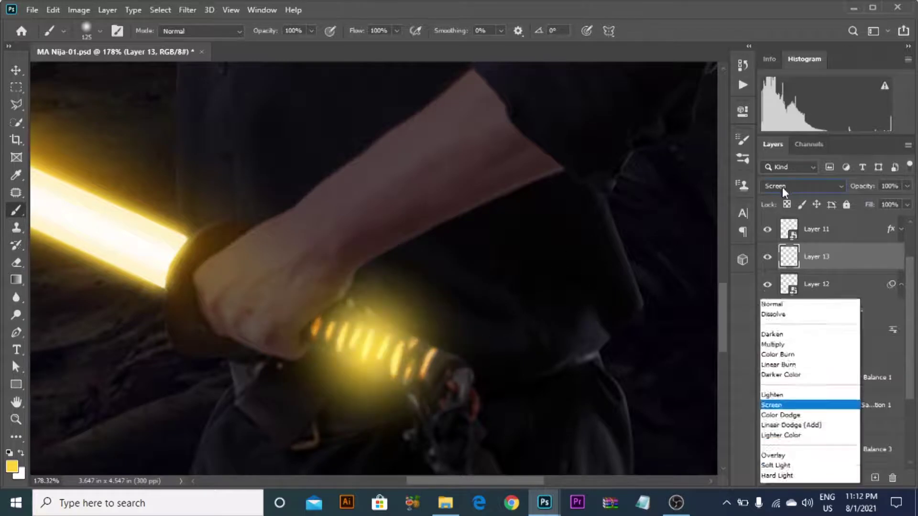
click(775, 336)
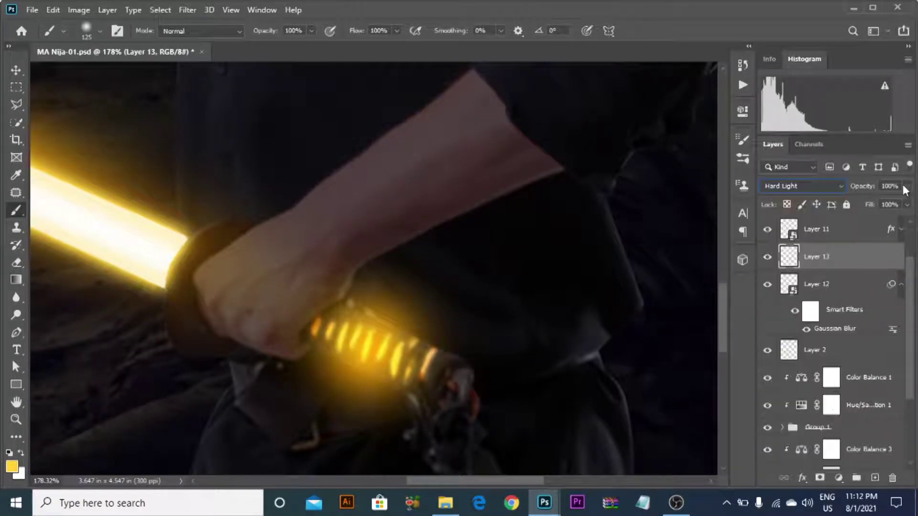
drag(890, 201, 866, 205)
Convert the Layer 13 handle glow to a smart object
key(ctrl+t)
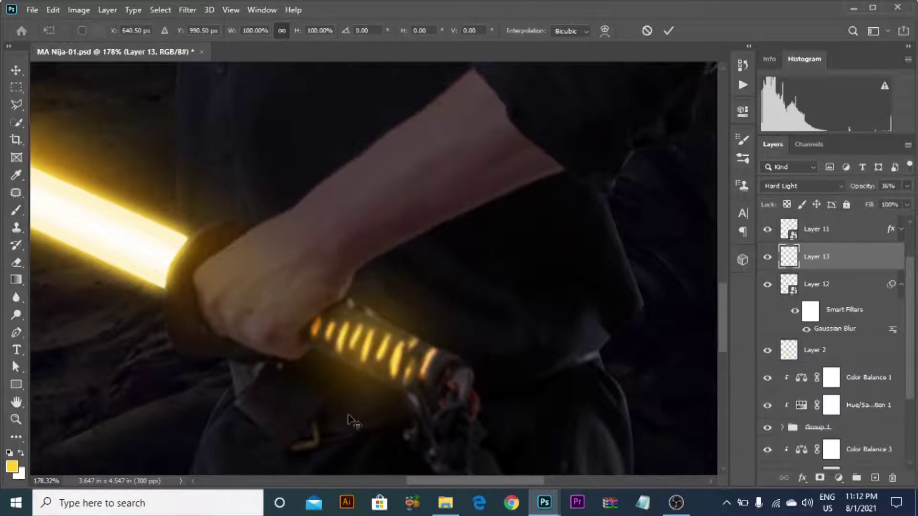
click(668, 31)
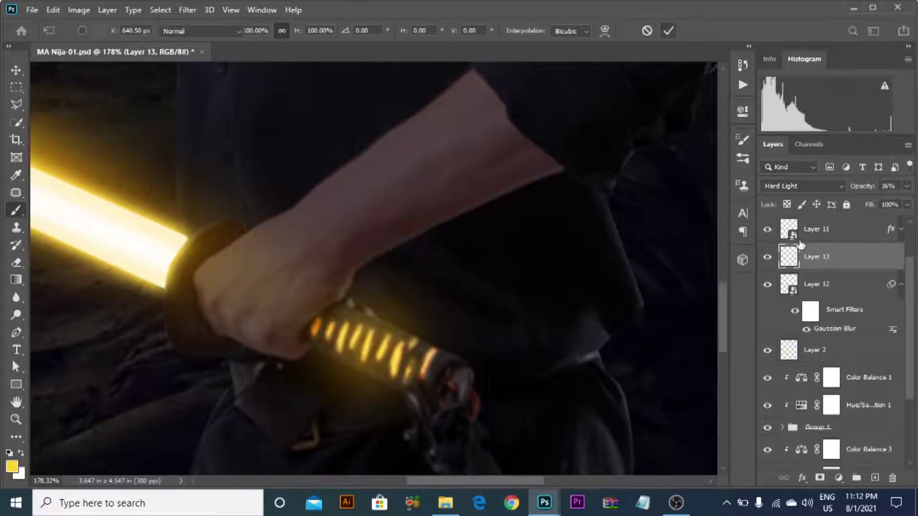
right_click(809, 258)
click(690, 187)
Flatten, rotate and reposition the Layer 13 glow so it follows the sword handle
key(ctrl+t)
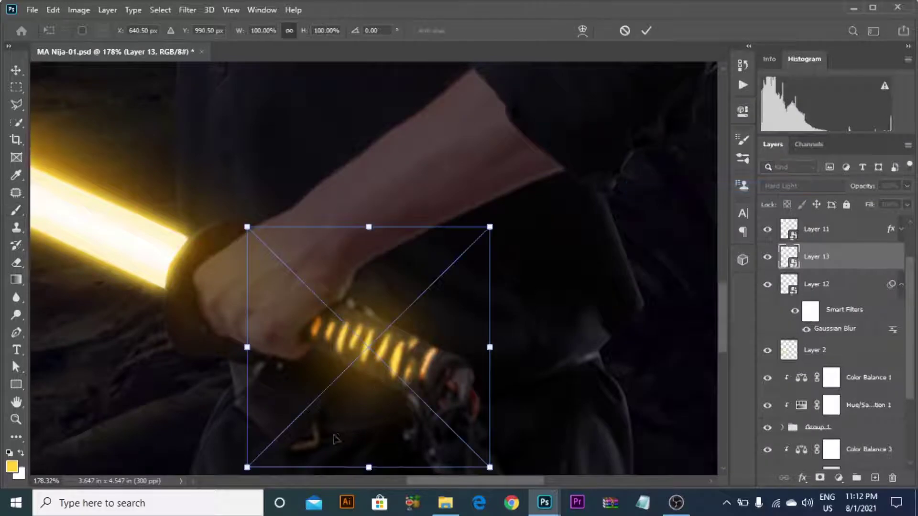
drag(368, 467, 382, 348)
drag(506, 218, 521, 259)
drag(387, 327, 381, 374)
drag(507, 275, 513, 290)
mouse_move(383, 355)
mouse_down()
mouse_move(391, 356)
mouse_move(381, 356)
mouse_up()
click(645, 32)
scroll(362, 246, down, 15)
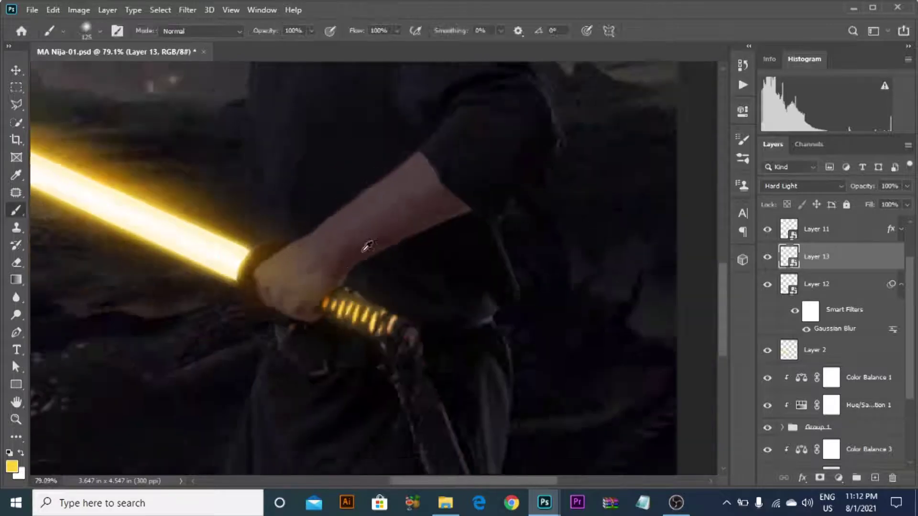
Add a new layer directly above Layer 12 for white handle highlights
scroll(403, 364, up, 1)
scroll(406, 359, up, 14)
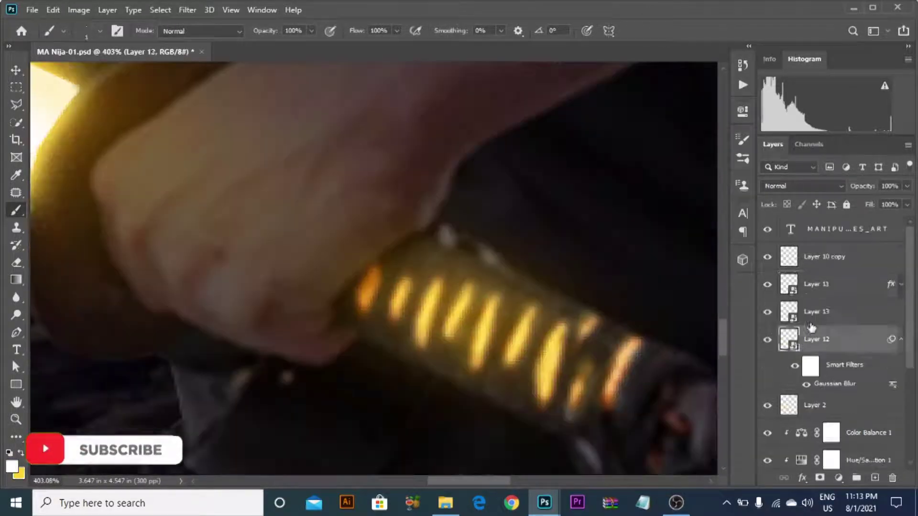
click(817, 288)
click(768, 340)
click(767, 339)
click(822, 339)
click(874, 478)
Paint thin white highlights with a 2 px brush along the three long middle handle gaps, redoing uneven strokes
scroll(546, 329, up, 4)
drag(563, 310, 540, 411)
key(ctrl+z)
key(ctrl+z)
drag(568, 301, 541, 404)
drag(520, 271, 487, 339)
drag(448, 255, 411, 360)
key(ctrl+z)
drag(447, 250, 421, 343)
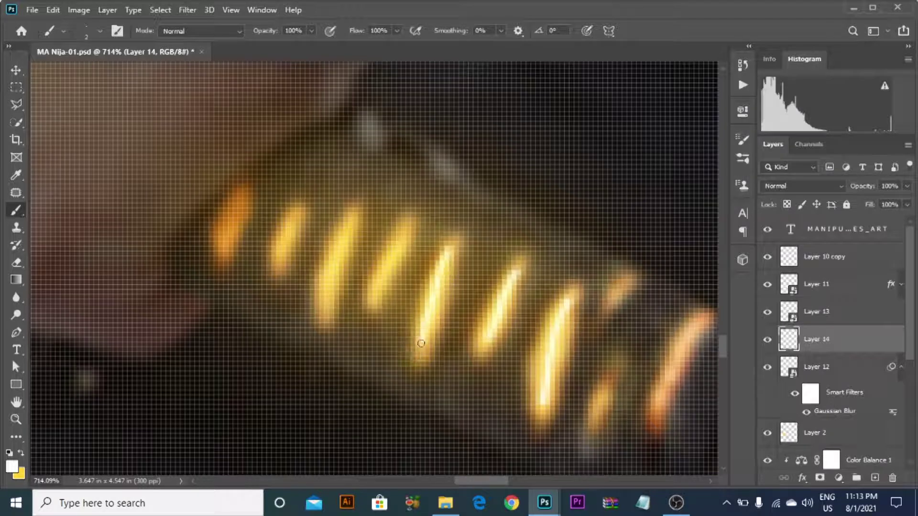
Paint thin white highlights on Layer 14 along the four handle gaps nearest the fist
drag(408, 241, 383, 280)
mouse_move(353, 232)
mouse_down()
mouse_move(328, 268)
mouse_move(315, 315)
mouse_move(344, 249)
mouse_move(330, 309)
mouse_up()
key(ctrl+z)
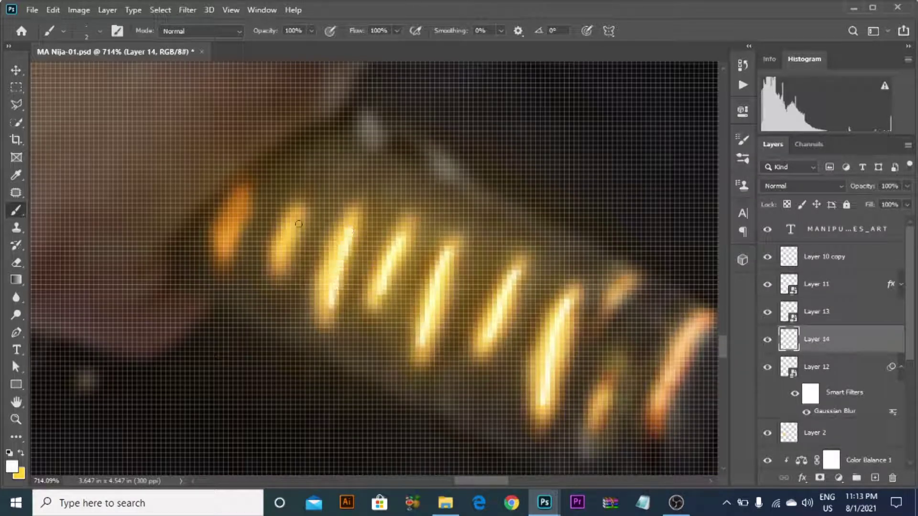
drag(298, 225, 283, 263)
drag(243, 205, 221, 239)
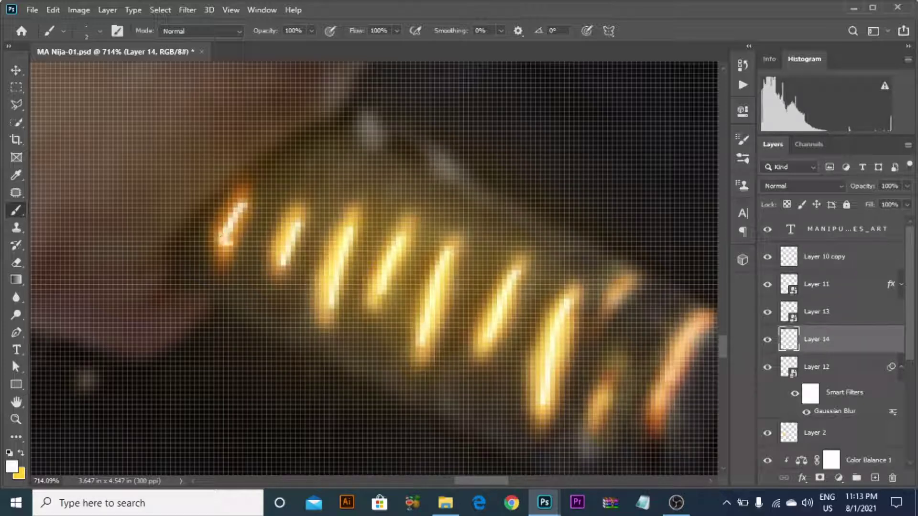
Paint thin white highlights on Layer 14 along the three handle gaps nearest the pommel
drag(612, 371, 602, 425)
drag(705, 324, 657, 416)
drag(631, 278, 600, 318)
scroll(524, 200, down, 10)
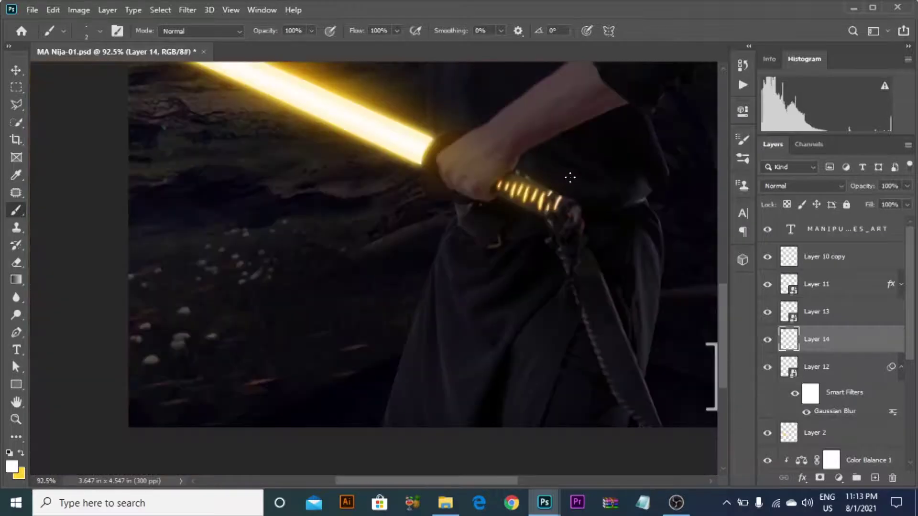
drag(545, 181, 490, 289)
scroll(490, 289, down, 2)
scroll(490, 289, up, 4)
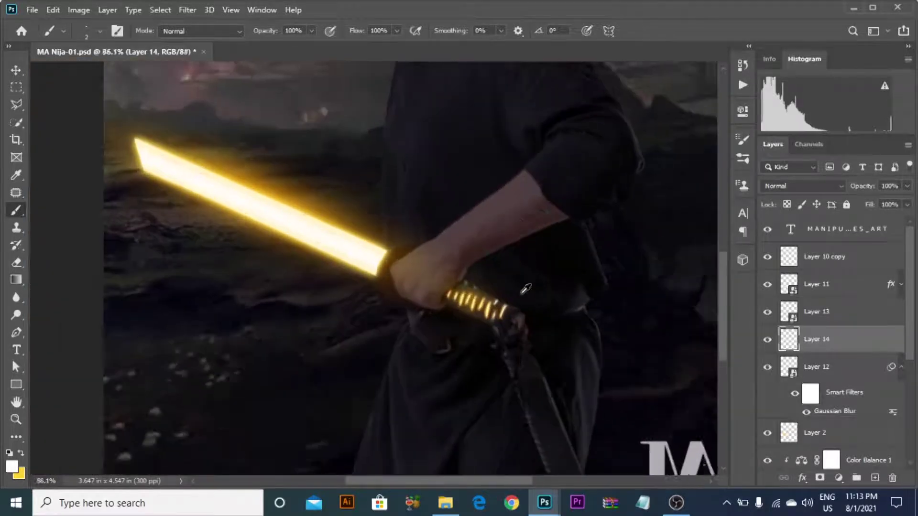
Convert Layer 14 to a smart object and apply a slight Gaussian Blur to its white highlights
right_click(832, 335)
click(693, 187)
scroll(499, 317, up, 6)
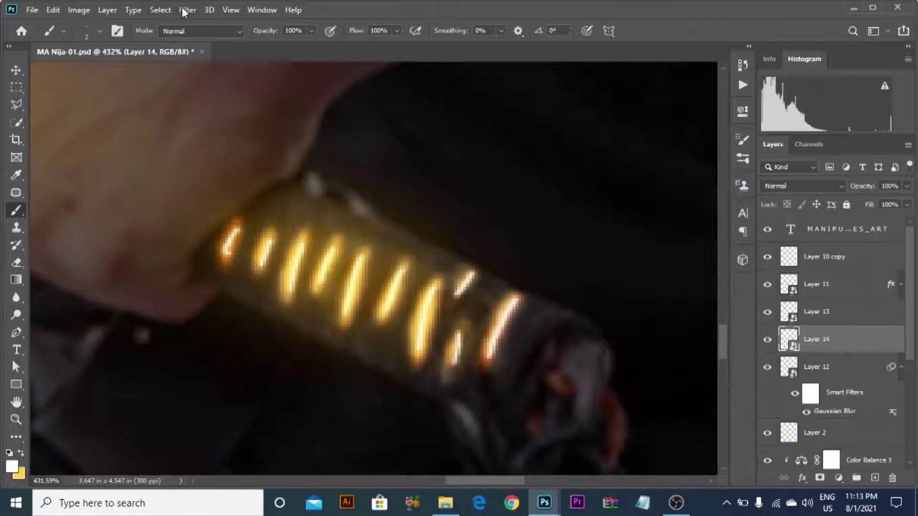
click(181, 10)
mouse_move(201, 163)
click(388, 212)
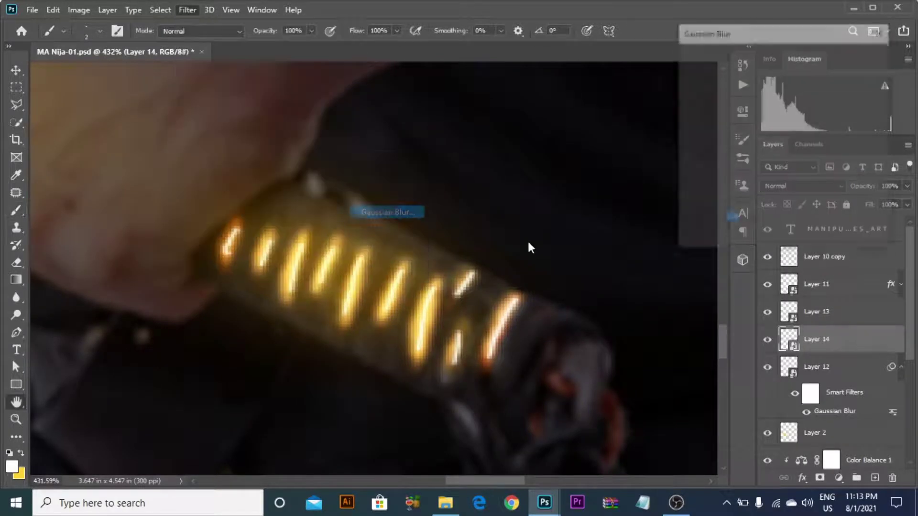
drag(704, 240, 688, 242)
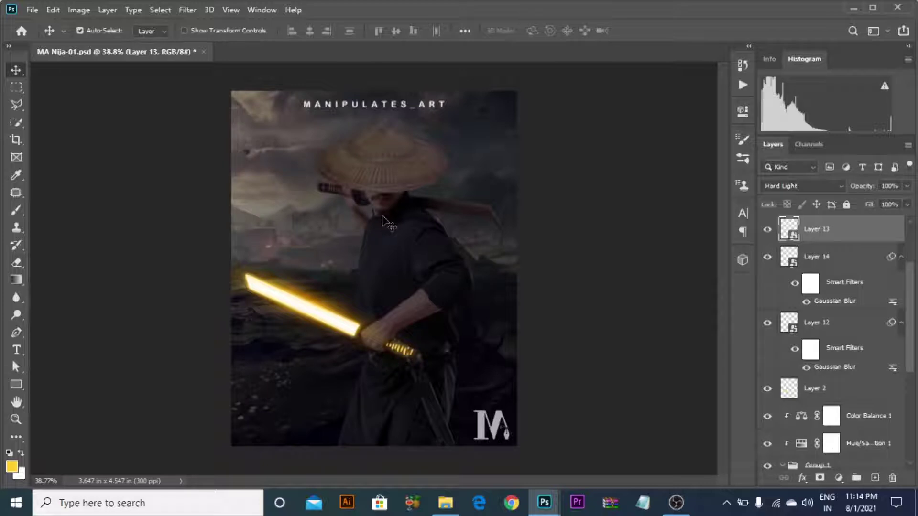
Save the document
key(ctrl+s)
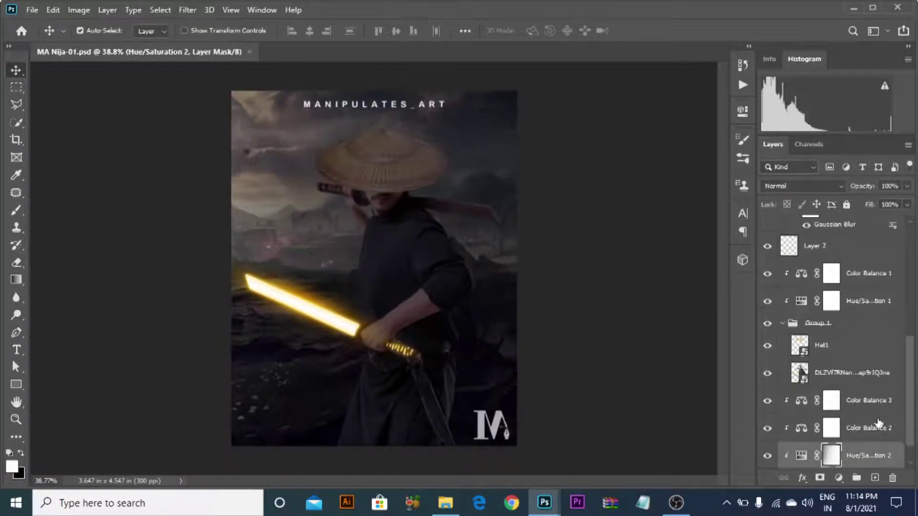
key(ctrl+s)
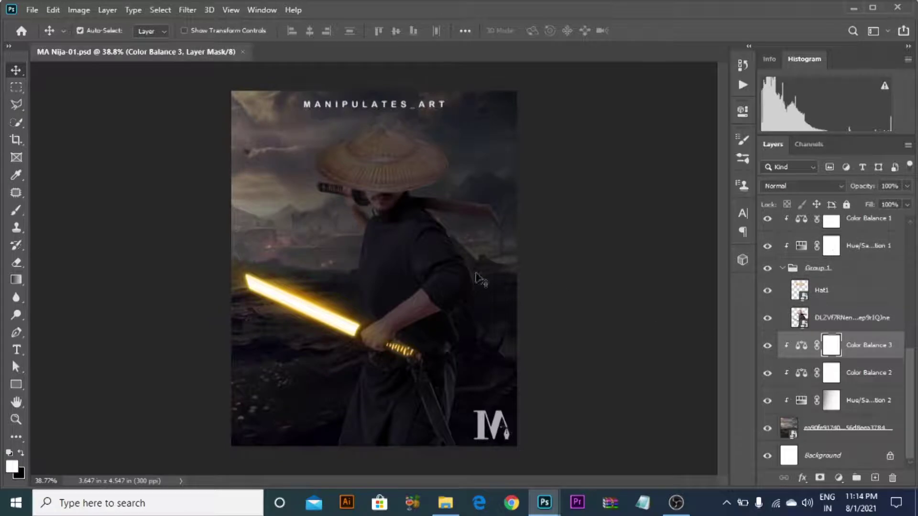
Paint black on the Hue/Saturation 1 mask with a very small brush along the fist's edge beside the sword handle
scroll(478, 279, up, 9)
click(240, 421)
drag(259, 410, 327, 328)
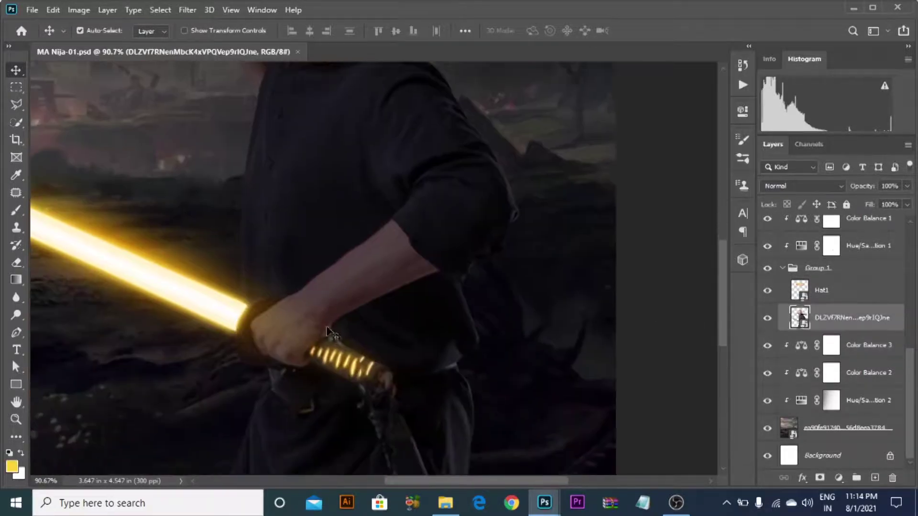
scroll(327, 331, up, 4)
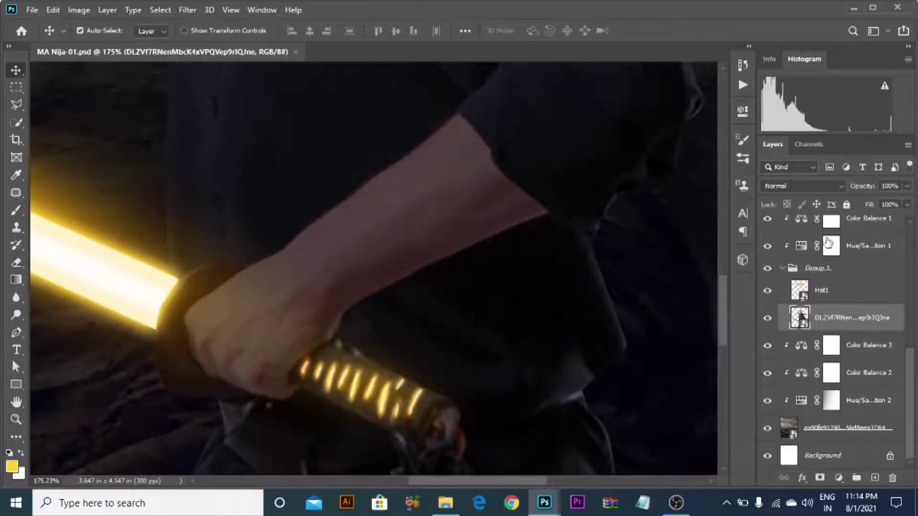
click(782, 269)
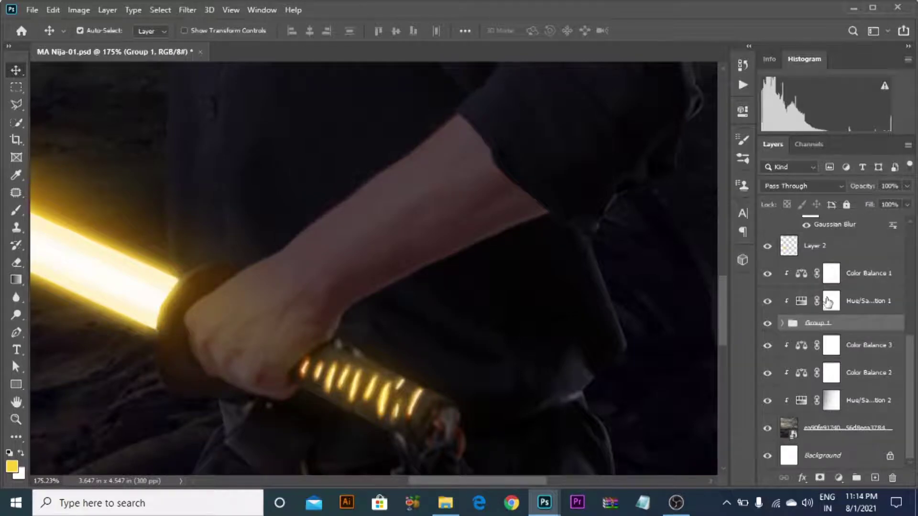
click(827, 301)
click(16, 211)
scroll(381, 307, up, 1)
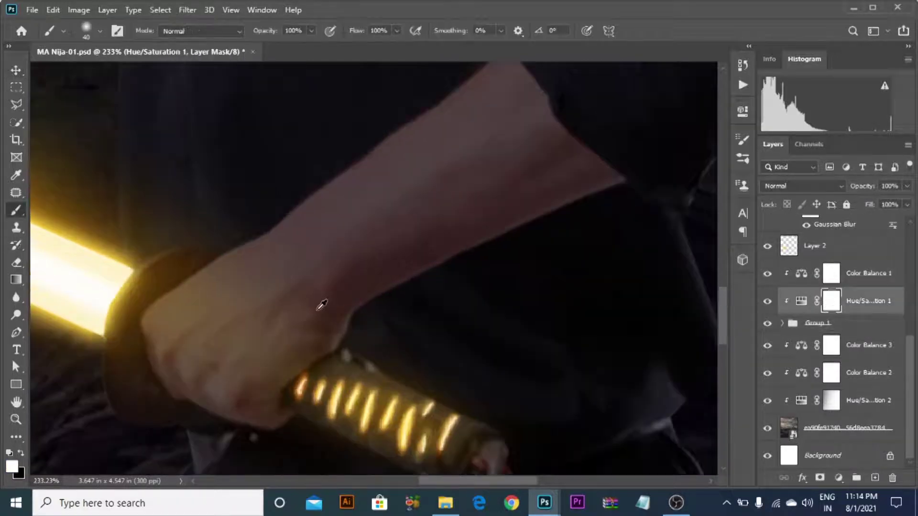
key(bracketleft)
key(bracketleft)
key(bracketleft)
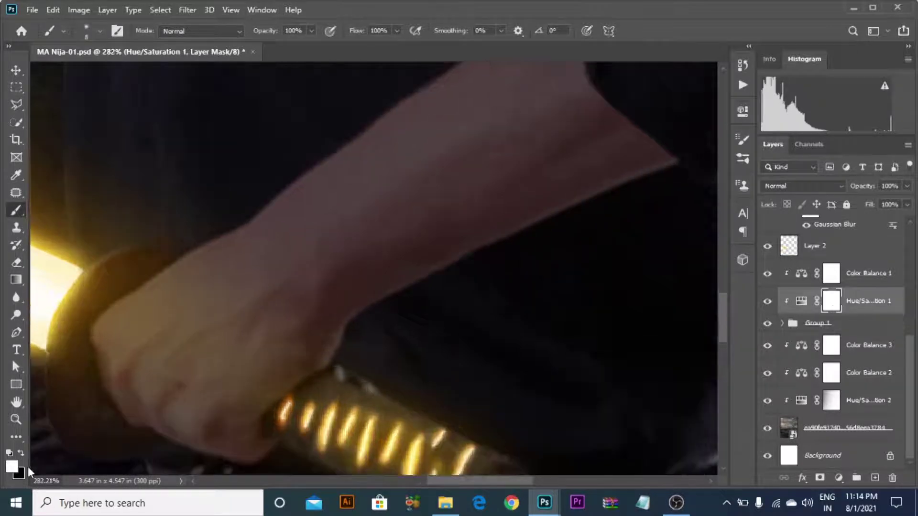
mouse_move(334, 341)
mouse_down()
mouse_move(319, 365)
mouse_move(263, 407)
mouse_move(255, 418)
mouse_move(262, 440)
mouse_up()
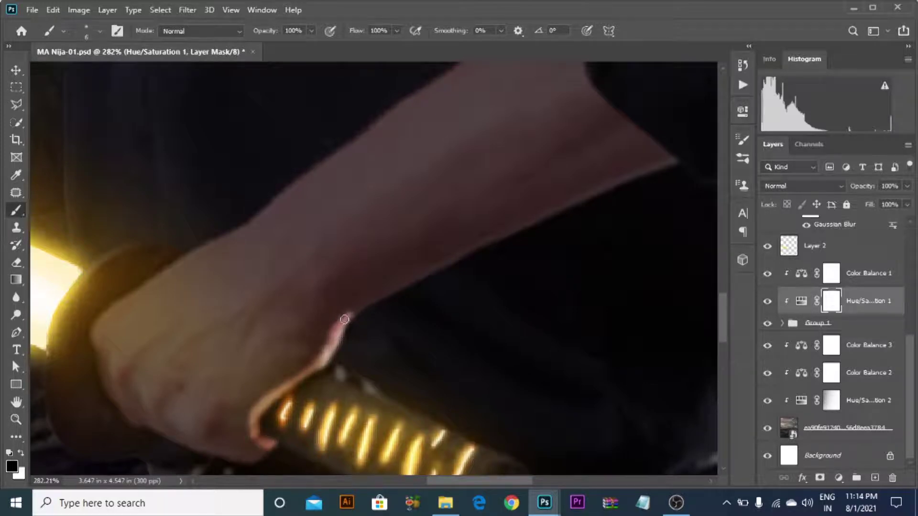
Extend the thin black mask line in straight segments from the wrist along the forearm's lower edge
shift+click(669, 165)
key(ctrl+z)
shift+click(481, 243)
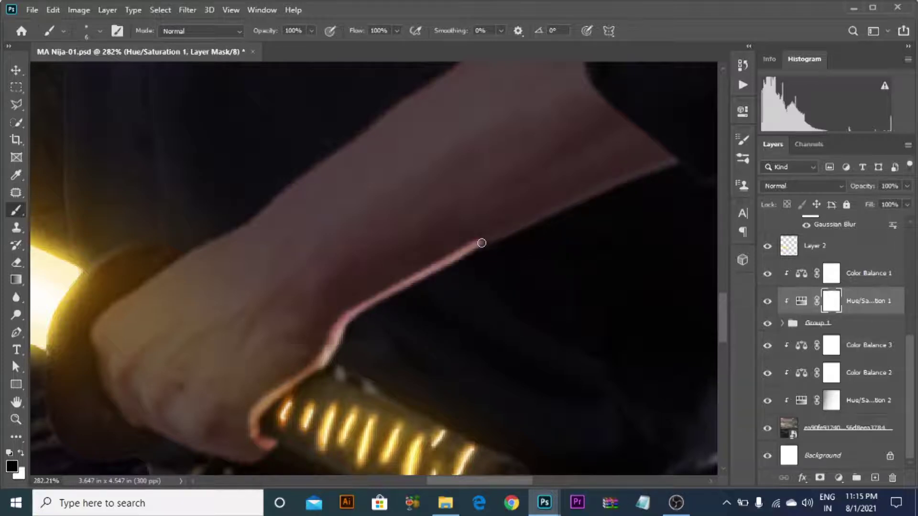
shift+click(571, 202)
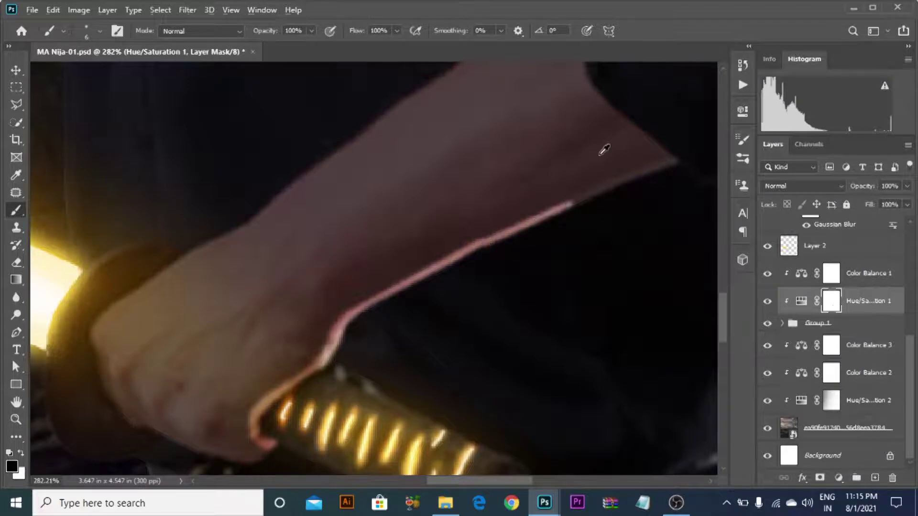
Smudge the Hue/Saturation 1 mask line at 50% strength with a size 20 brush, softening it along the forearm and fist
scroll(597, 162, down, 4)
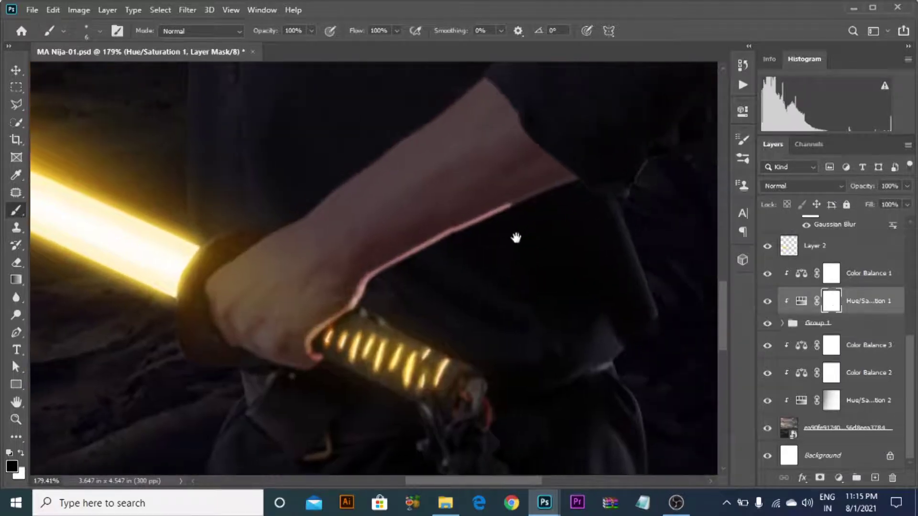
drag(515, 238, 505, 238)
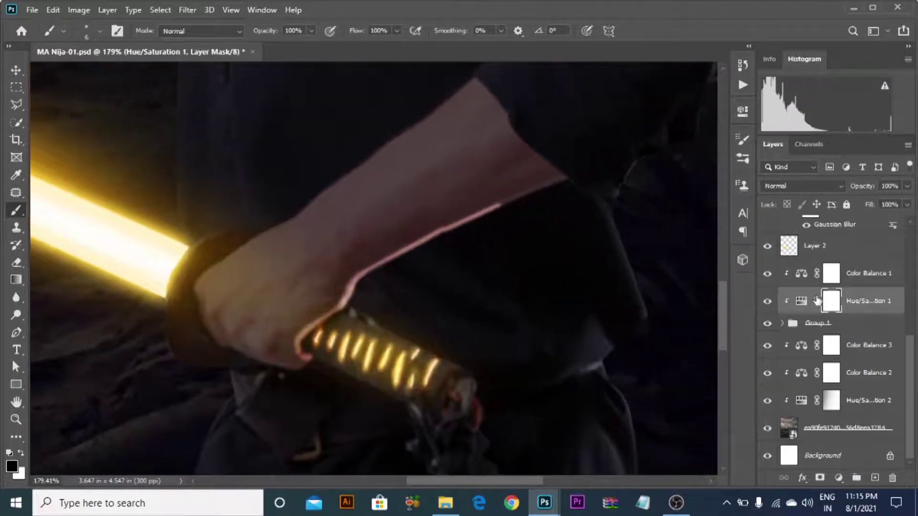
click(20, 305)
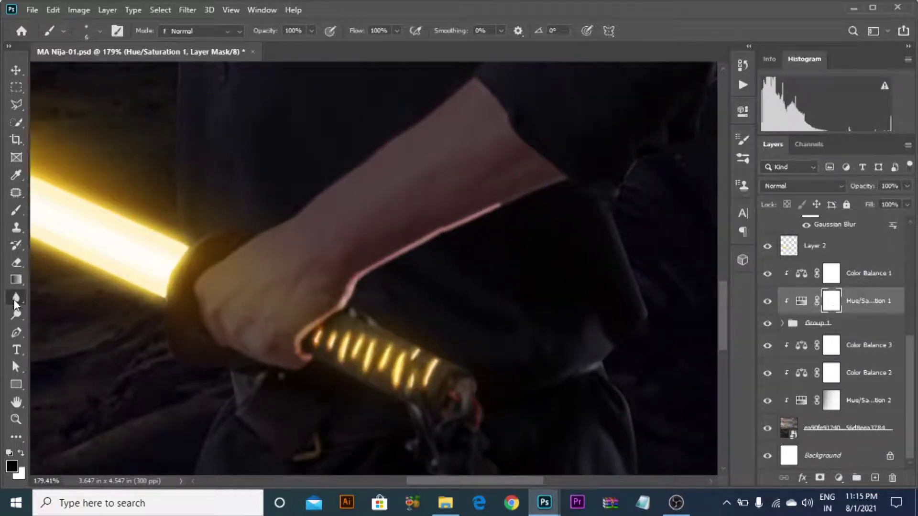
click(57, 326)
scroll(337, 319, up, 3)
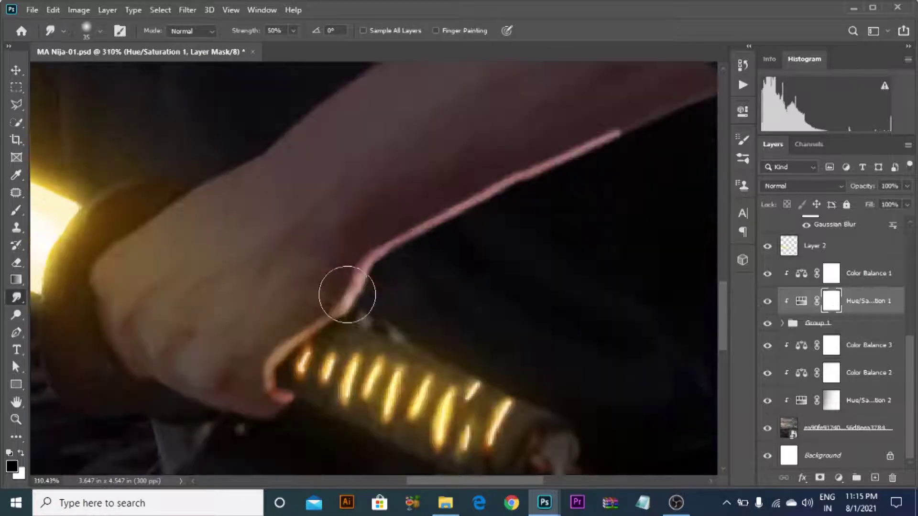
key(bracketleft)
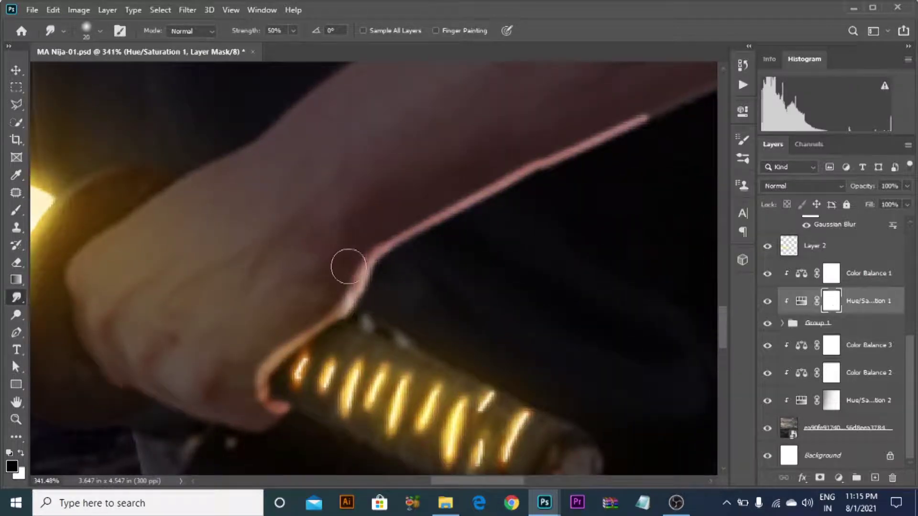
key(bracketleft)
mouse_move(365, 237)
mouse_down()
mouse_move(462, 189)
mouse_move(452, 204)
mouse_move(569, 135)
mouse_move(697, 88)
mouse_up()
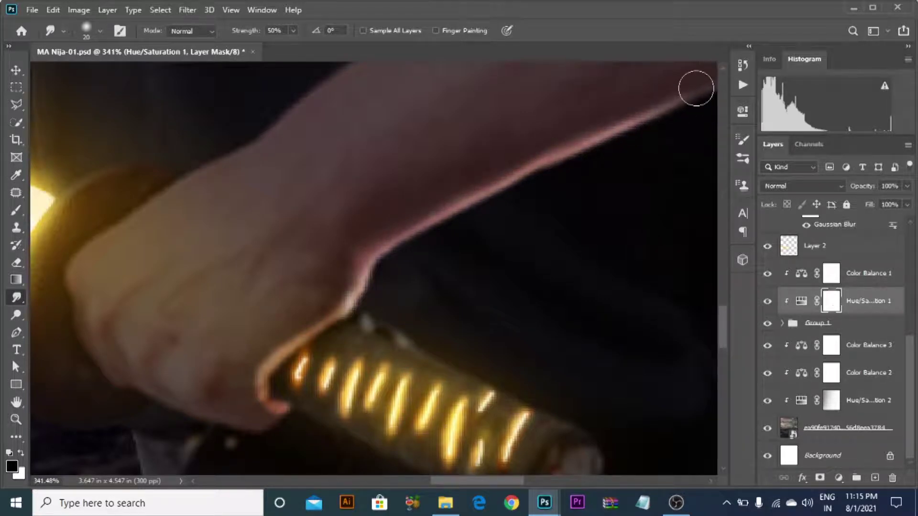
mouse_move(328, 273)
mouse_down()
mouse_move(354, 276)
mouse_move(296, 314)
mouse_move(346, 266)
mouse_move(262, 349)
mouse_move(322, 329)
mouse_move(341, 288)
mouse_move(312, 309)
mouse_move(329, 287)
mouse_move(242, 395)
mouse_move(249, 381)
mouse_move(269, 423)
mouse_move(253, 418)
mouse_move(245, 375)
mouse_move(292, 310)
mouse_move(348, 268)
mouse_move(308, 318)
mouse_move(329, 278)
mouse_move(316, 310)
mouse_move(313, 294)
mouse_move(298, 316)
mouse_move(312, 315)
mouse_move(264, 333)
mouse_move(290, 334)
mouse_move(253, 361)
mouse_move(249, 414)
mouse_up()
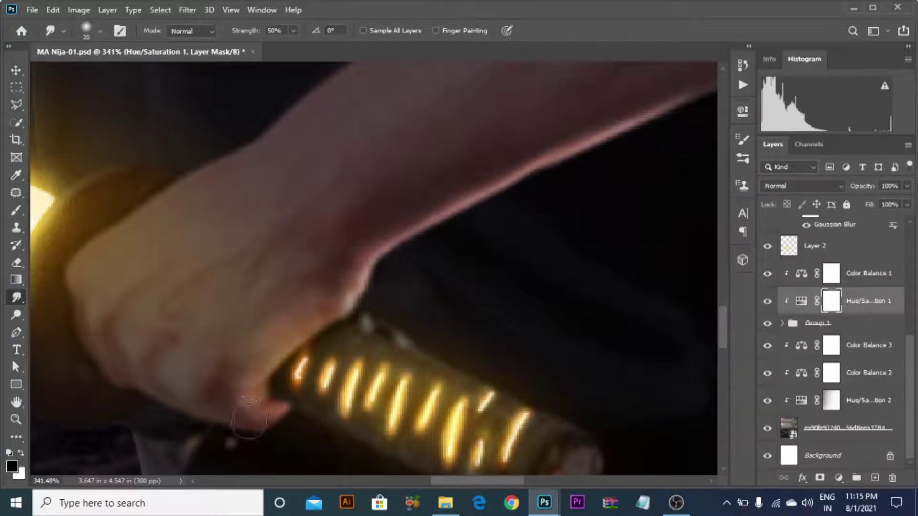
scroll(373, 270, down, 7)
scroll(487, 205, up, 5)
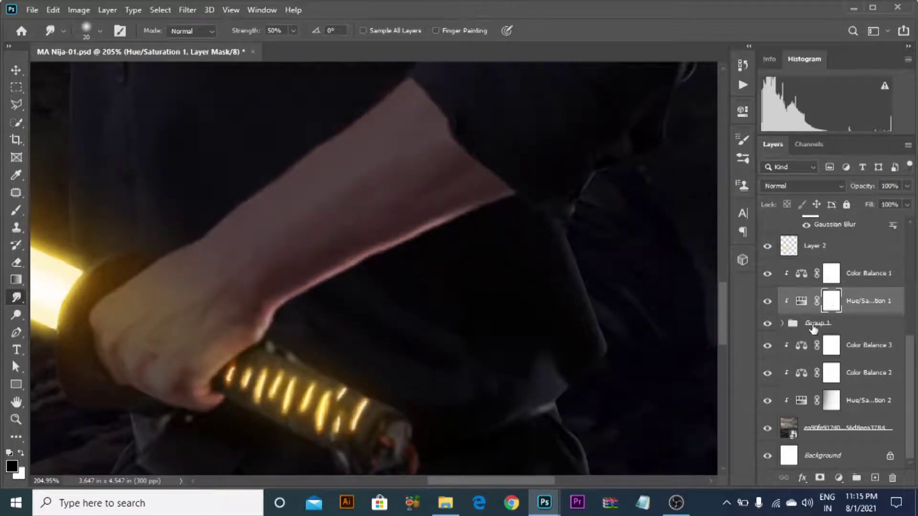
Switch to a white brush enlarged to size 250 for the Hue/Saturation 1 mask
click(15, 209)
key(x)
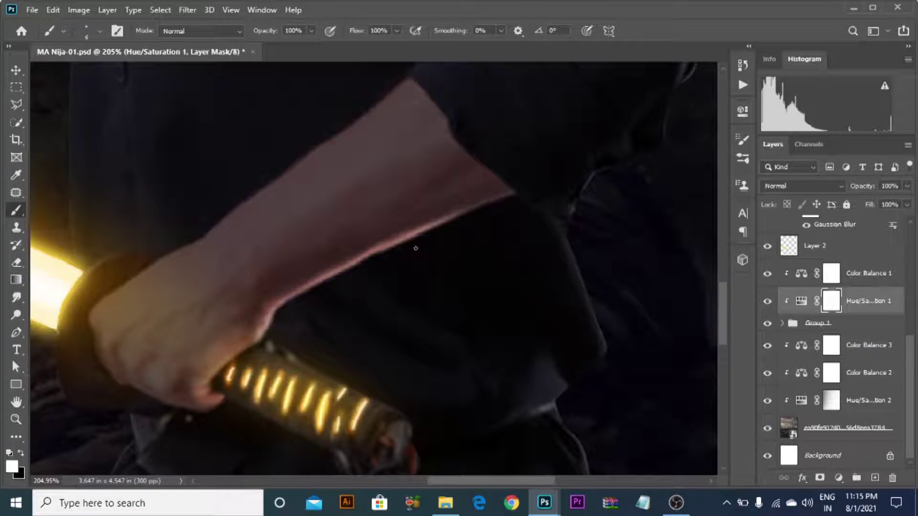
key(bracketright)
key(bracketright)
key(bracketright)
key(bracketright)
key(bracketright)
key(bracketright)
key(bracketright)
key(bracketright)
key(bracketright)
key(bracketright)
key(bracketright)
key(bracketright)
key(bracketright)
key(bracketright)
key(bracketright)
key(bracketright)
key(bracketright)
key(bracketright)
key(bracketright)
key(bracketright)
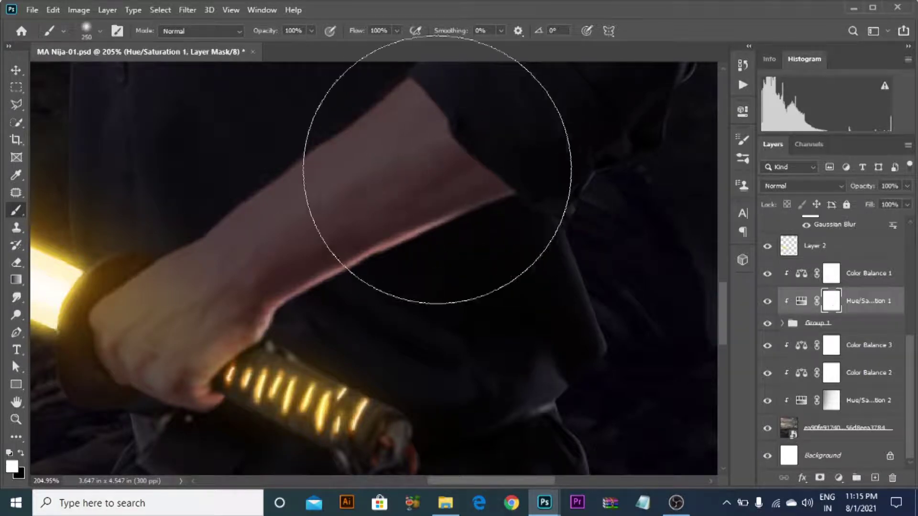
key(ctrl+0)
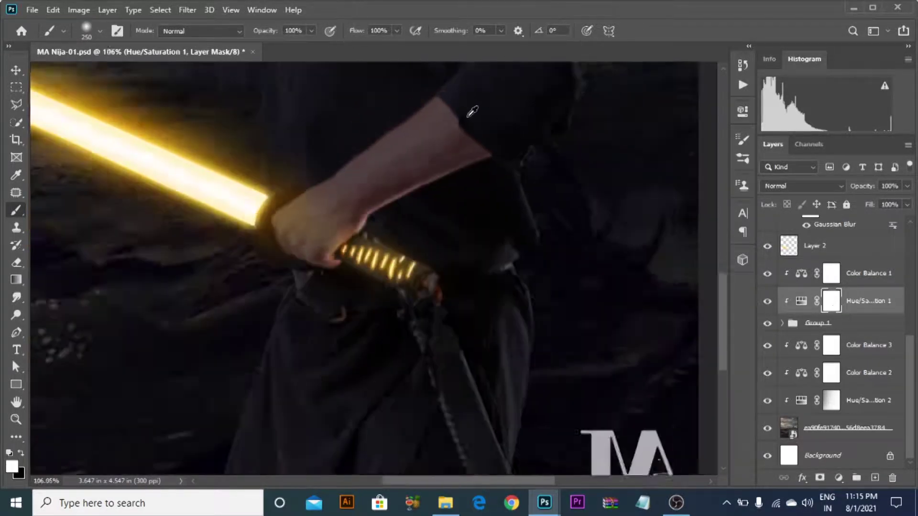
Group the sword glow layers from Layer 11 down to Layer 2
scroll(421, 332, up, 5)
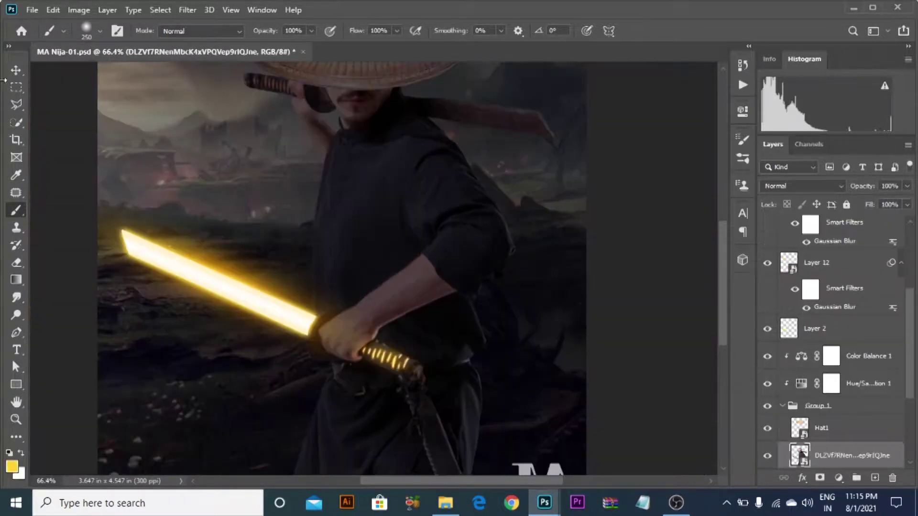
key(v)
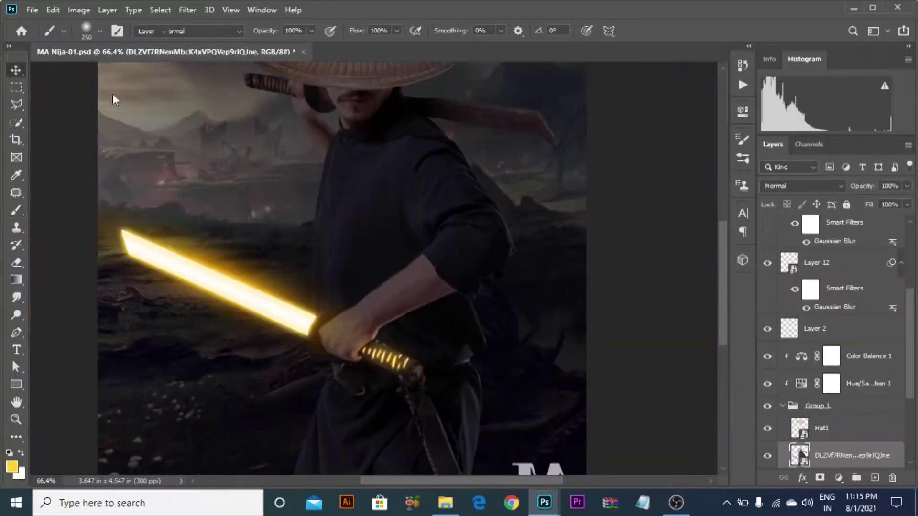
scroll(825, 311, up, 5)
click(831, 285)
scroll(831, 301, down, 2)
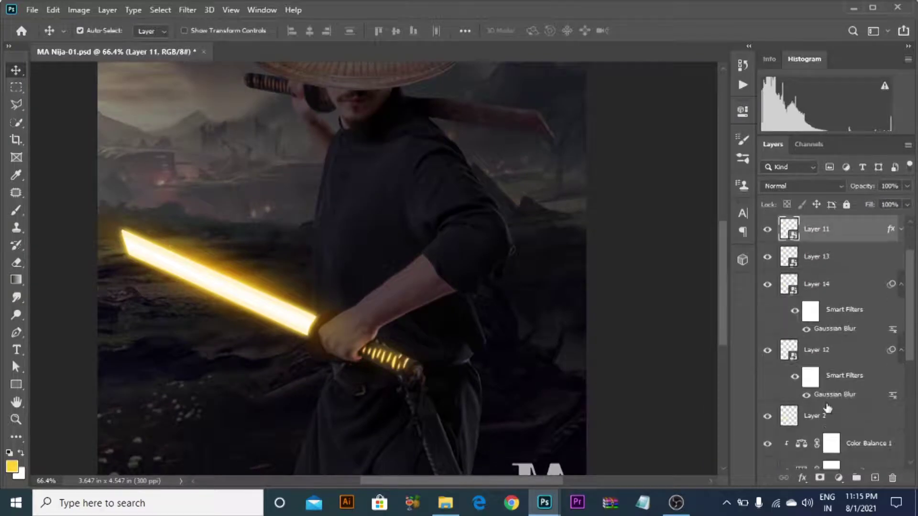
mouse_move(443, 232)
mouse_down()
mouse_move(399, 272)
mouse_move(445, 234)
mouse_up()
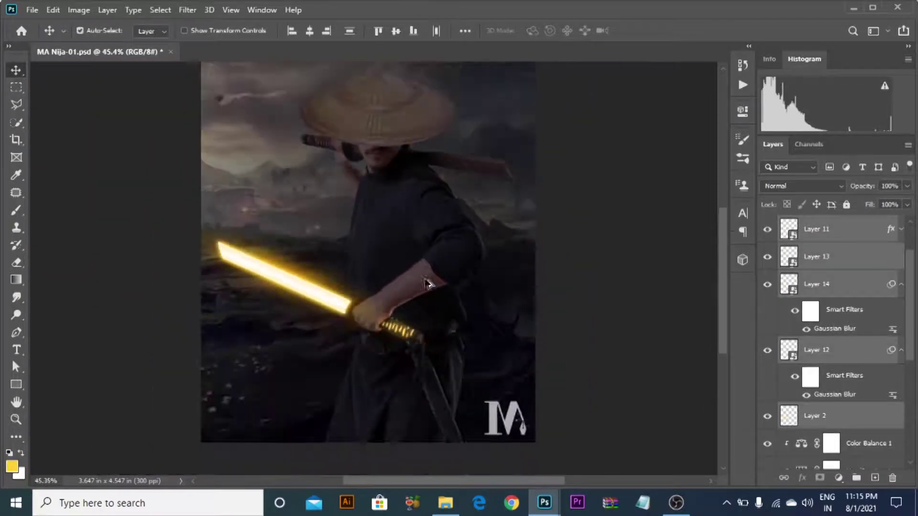
click(856, 478)
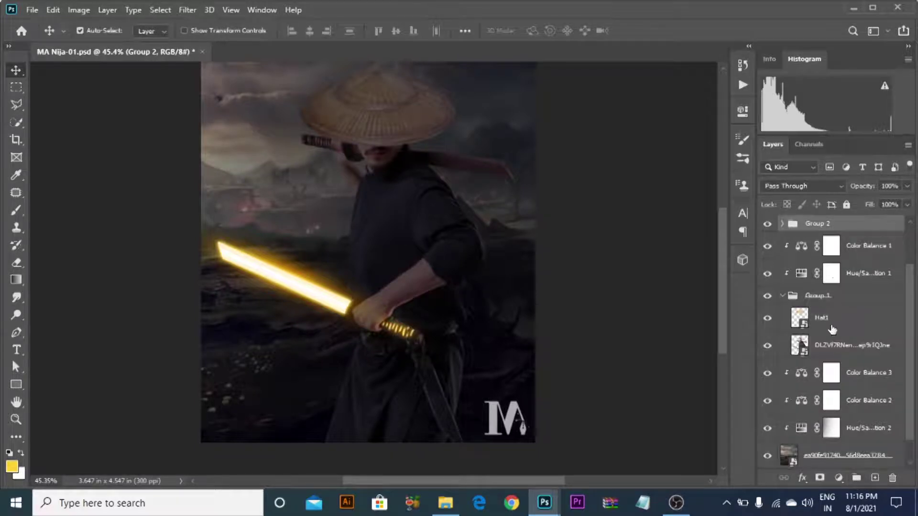
Create a new layer above Group 2 and paint yellow rim light along the fist's edge beside the handle with a small brush
click(875, 479)
scroll(437, 308, up, 8)
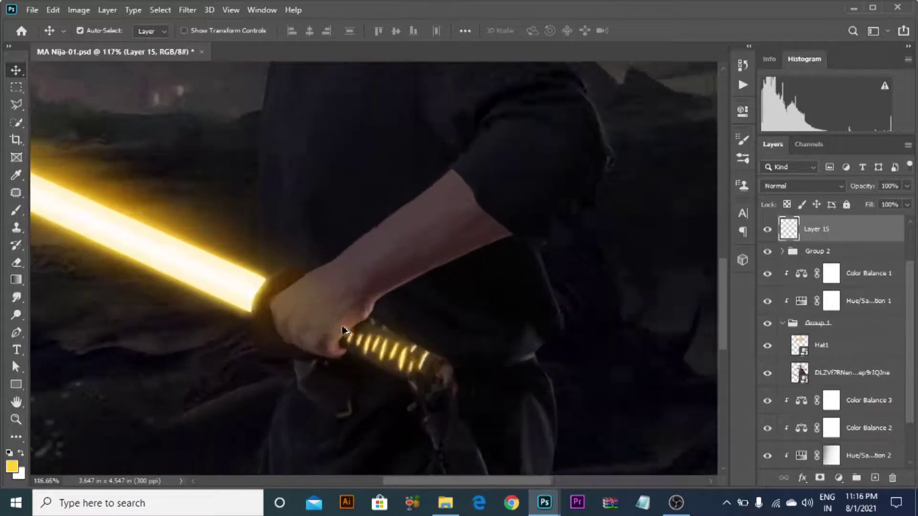
click(16, 209)
scroll(244, 359, up, 3)
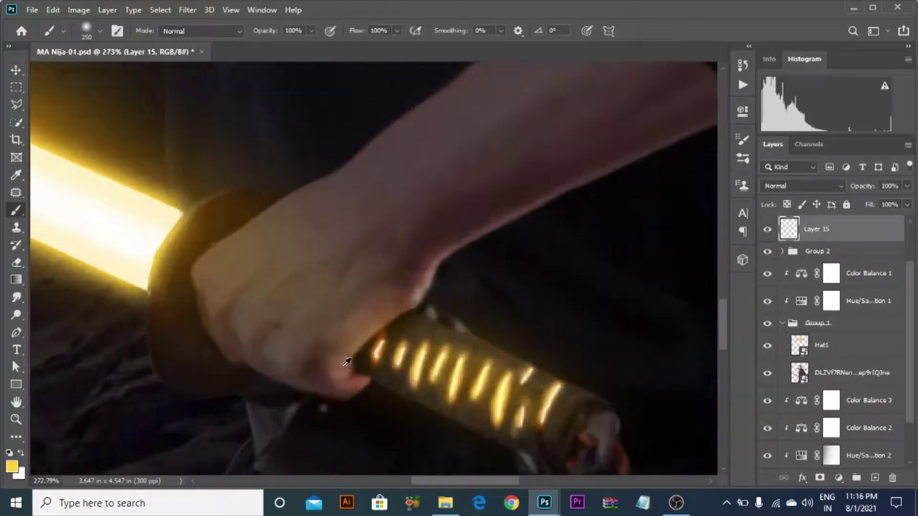
key(bracketleft)
key(bracketleft)
key(bracketleft)
key(bracketleft)
key(bracketleft)
key(bracketleft)
key(bracketleft)
key(bracketleft)
key(bracketleft)
key(bracketleft)
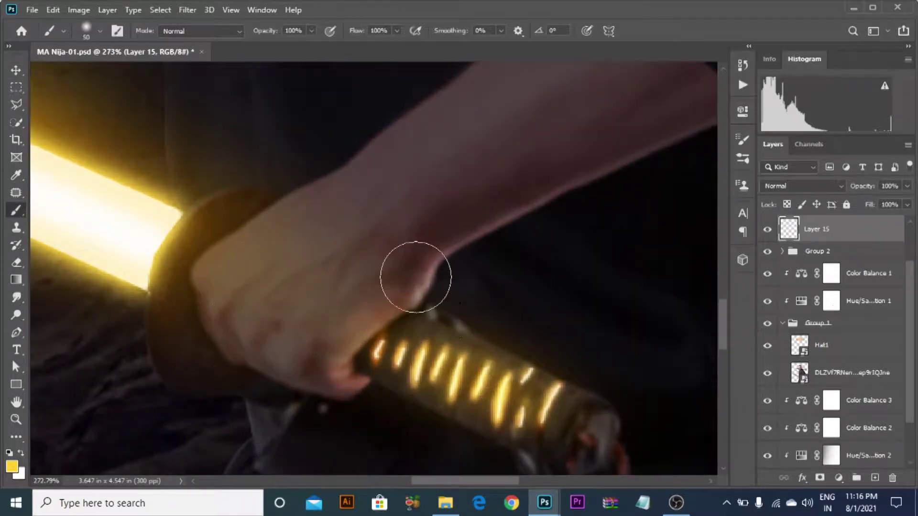
mouse_move(364, 382)
mouse_down()
mouse_move(348, 367)
mouse_move(417, 297)
mouse_up()
key(ctrl+z)
scroll(405, 308, up, 2)
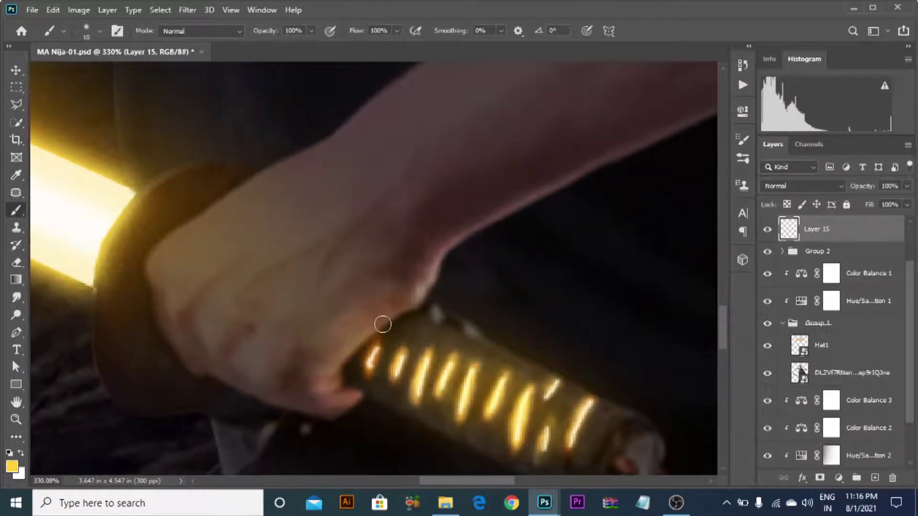
scroll(343, 398, up, 1)
mouse_move(340, 397)
mouse_down()
mouse_move(361, 394)
mouse_move(307, 389)
mouse_up()
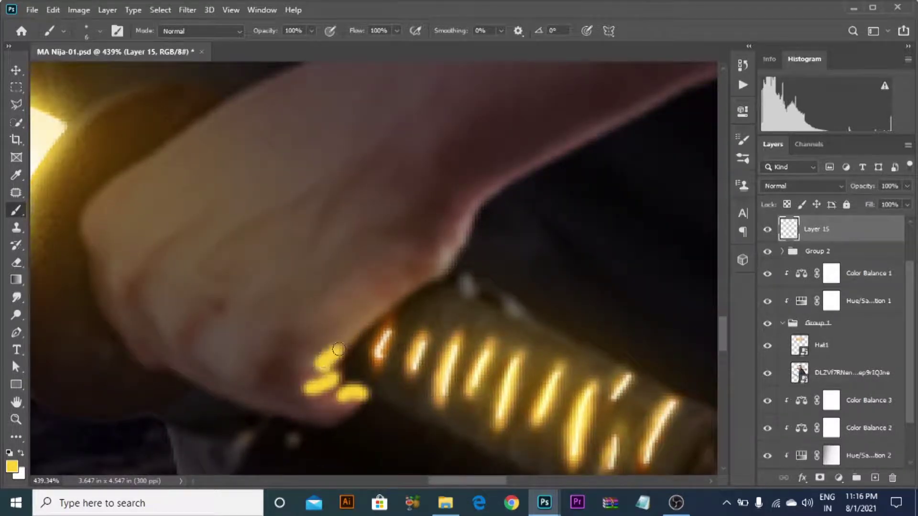
mouse_move(318, 363)
mouse_down()
mouse_move(446, 257)
mouse_move(471, 210)
mouse_move(381, 271)
mouse_up()
Paint a thin yellow line with a size 3 brush in straight segments along the forearm's lower edge on Layer 15
key(bracketleft)
key(bracketleft)
key(bracketleft)
drag(428, 234, 269, 303)
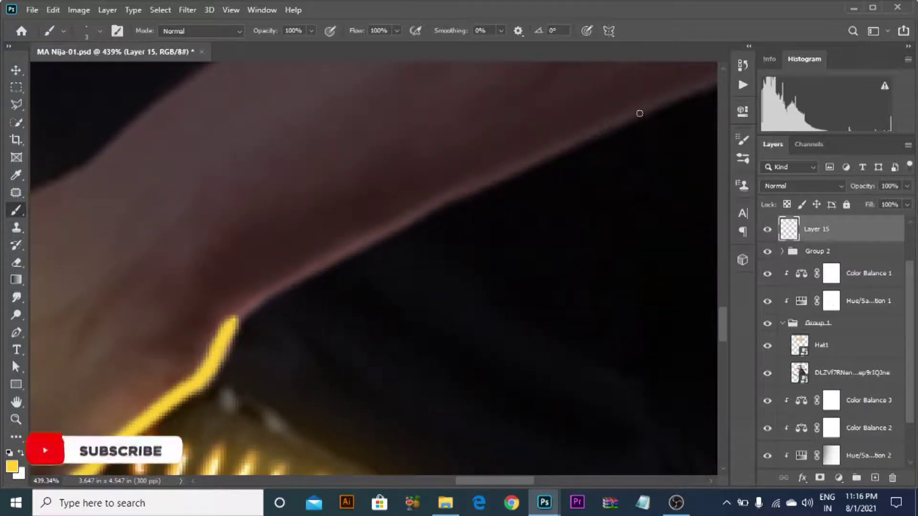
shift+click(657, 103)
key(ctrl+z)
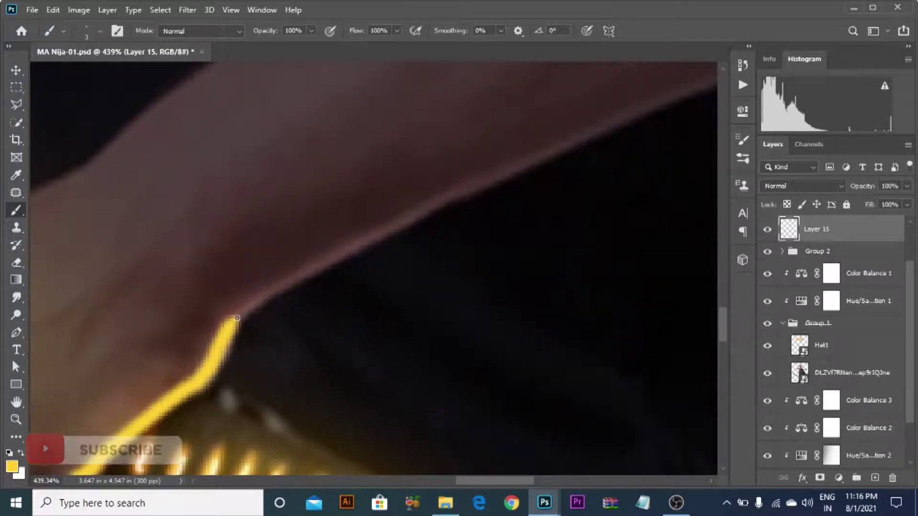
shift+click(422, 214)
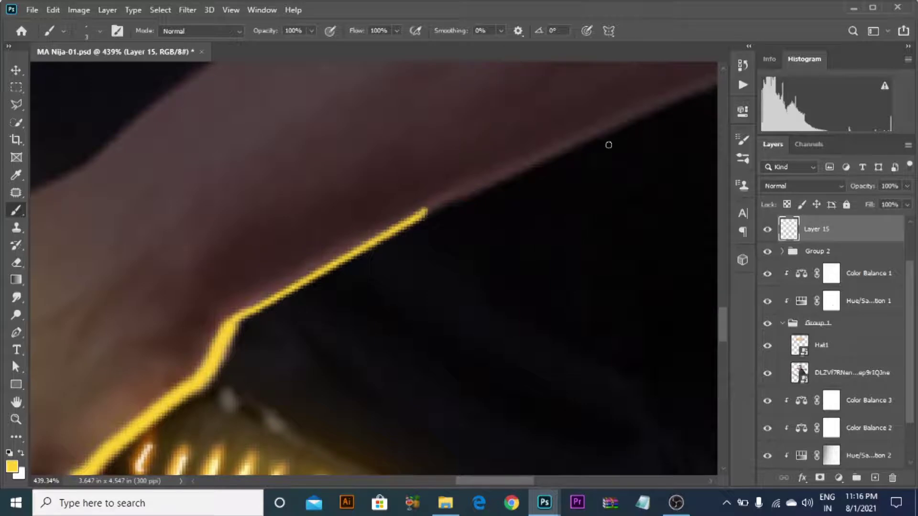
shift+click(609, 127)
scroll(609, 127, down, 8)
drag(559, 138, 381, 249)
Set Layer 15 to Soft Light blending at 90% opacity
drag(907, 186, 870, 204)
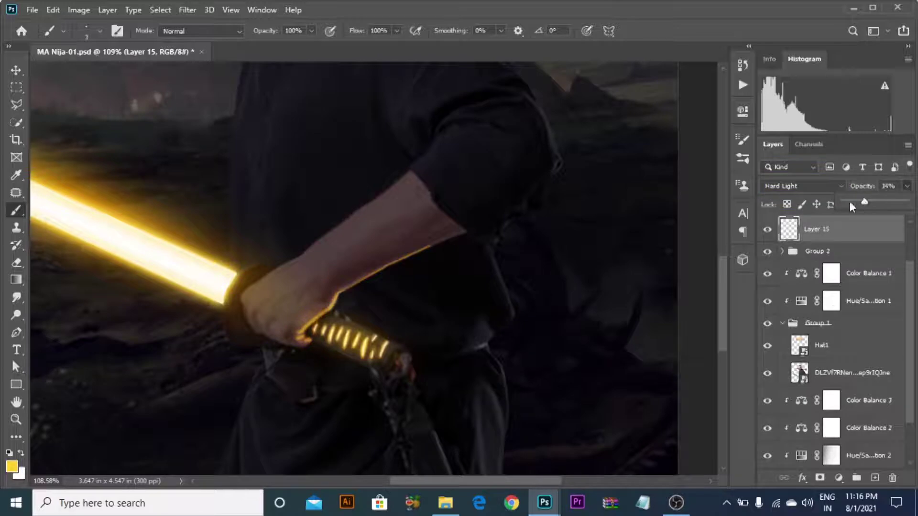
click(781, 185)
click(775, 327)
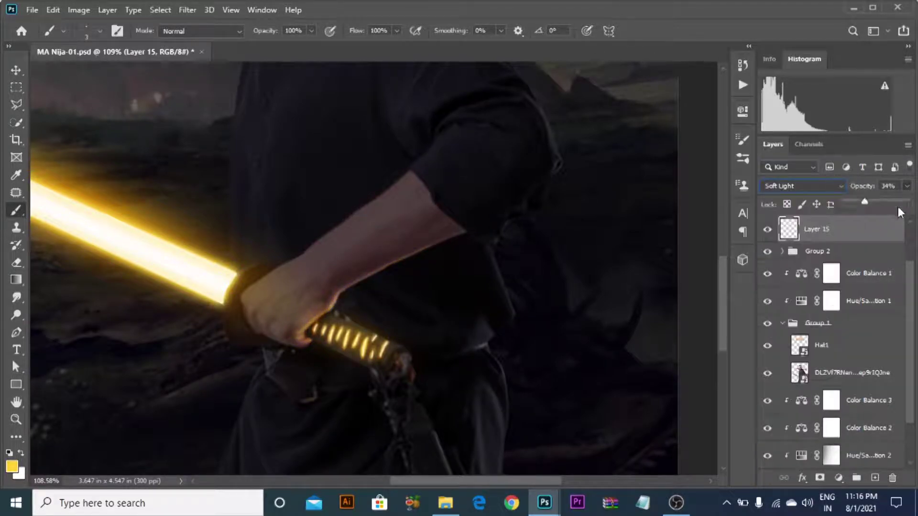
drag(894, 202, 899, 199)
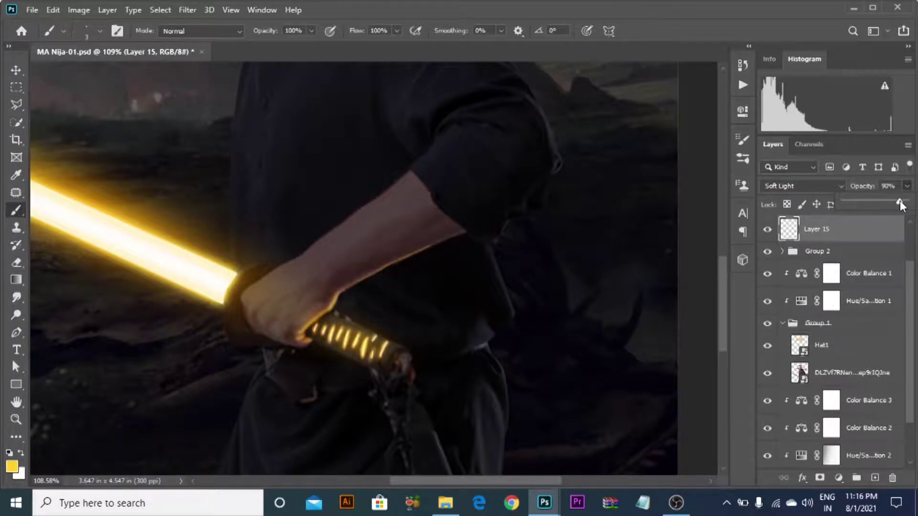
Smudge the yellow rim light on Layer 15 along the fist and the forearm's lower edge at 50% strength, undoing the last stroke
scroll(355, 330, up, 6)
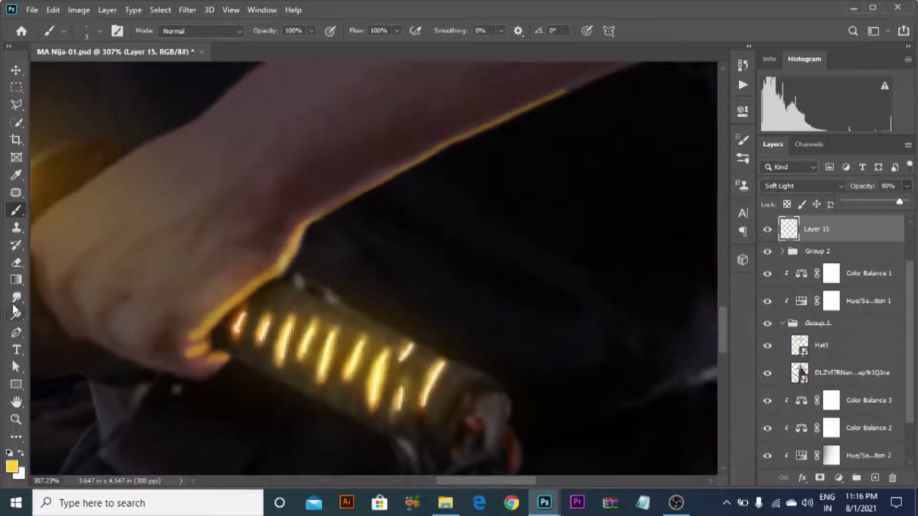
click(16, 298)
scroll(188, 319, up, 1)
mouse_move(229, 291)
mouse_down()
mouse_move(287, 244)
mouse_move(291, 258)
mouse_move(282, 237)
mouse_move(185, 295)
mouse_move(177, 352)
mouse_move(195, 389)
mouse_move(168, 392)
mouse_move(203, 382)
mouse_move(203, 367)
mouse_move(213, 409)
mouse_up()
mouse_move(220, 259)
mouse_down()
mouse_move(286, 230)
mouse_move(288, 245)
mouse_move(207, 302)
mouse_up()
mouse_move(254, 268)
mouse_down()
mouse_move(326, 194)
mouse_move(399, 158)
mouse_move(404, 172)
mouse_up()
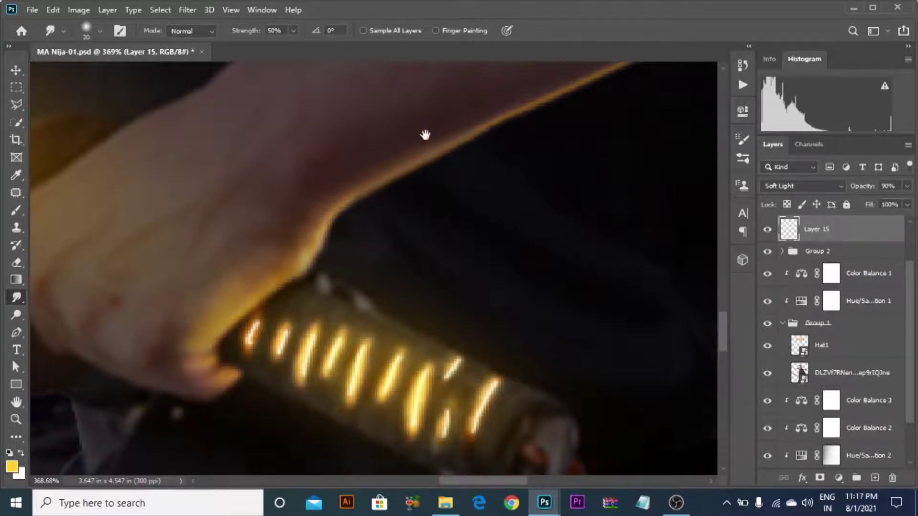
drag(424, 134, 280, 253)
mouse_move(410, 212)
mouse_down()
mouse_move(337, 229)
mouse_move(447, 165)
mouse_move(278, 264)
mouse_move(370, 228)
mouse_move(181, 292)
mouse_move(268, 239)
mouse_move(275, 248)
mouse_move(296, 225)
mouse_move(306, 241)
mouse_up()
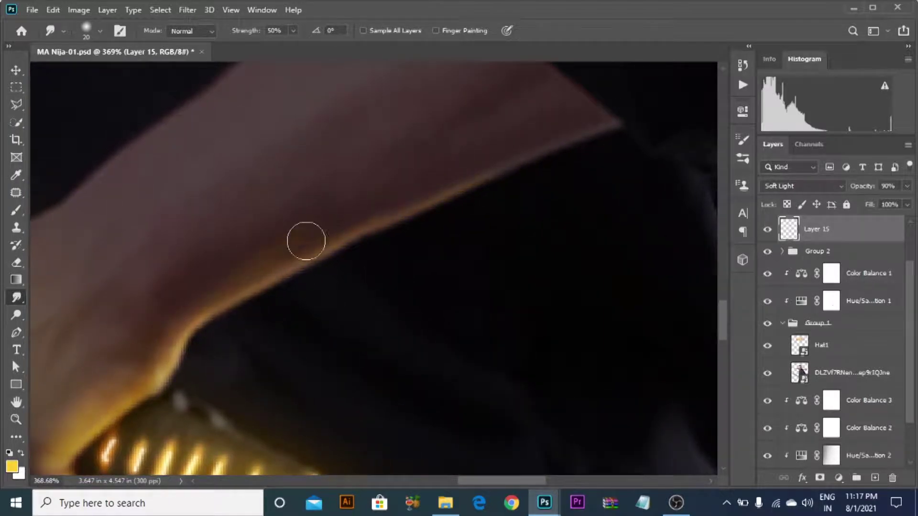
drag(210, 277, 283, 233)
key(ctrl+z)
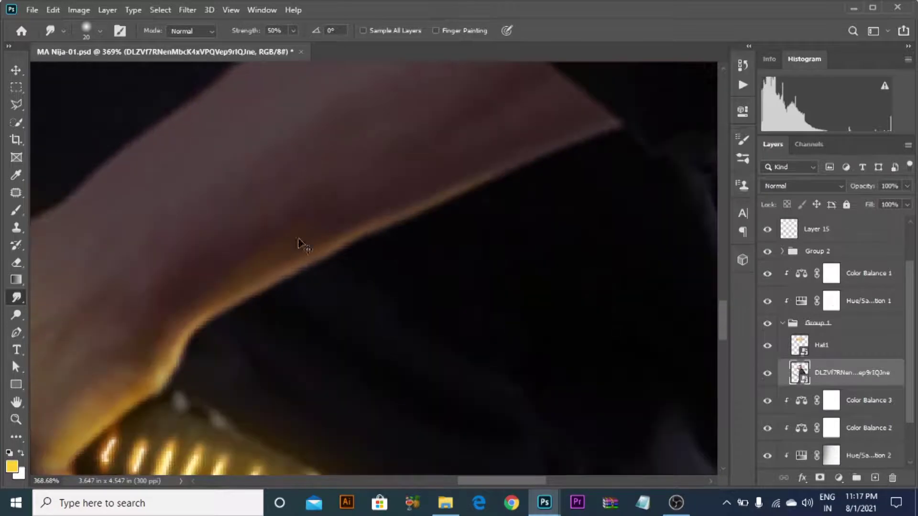
Reselect Layer 15, compare the arm with that layer hidden and shown, and examine the smudged rim light at different magnifications
scroll(829, 301, up, 2)
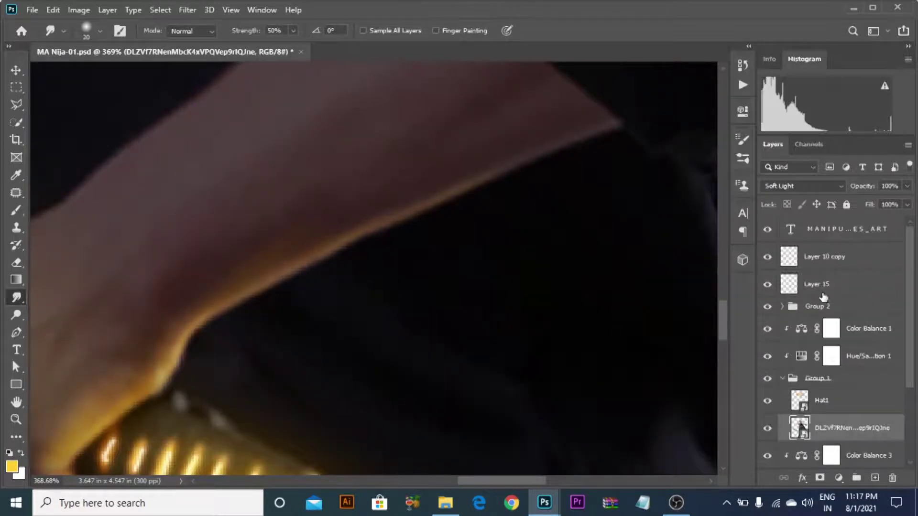
click(823, 296)
click(767, 285)
click(767, 285)
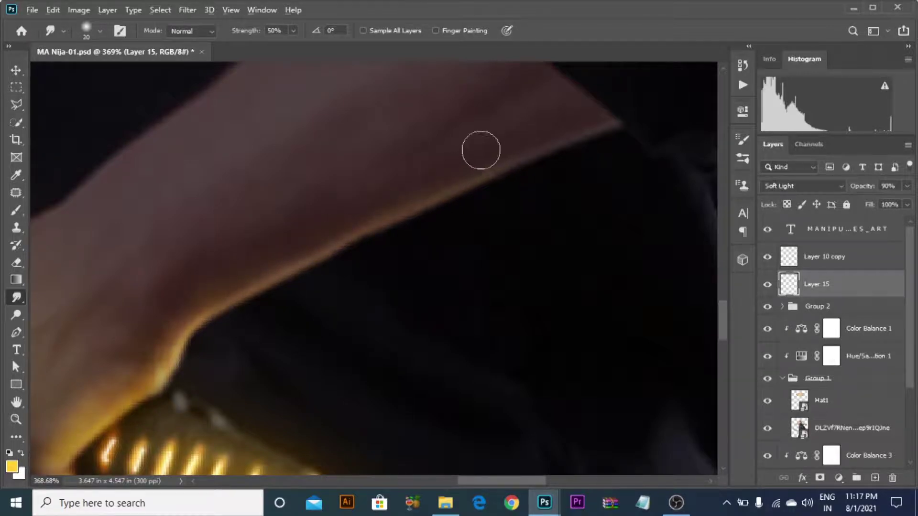
scroll(479, 151, down, 8)
drag(499, 133, 344, 278)
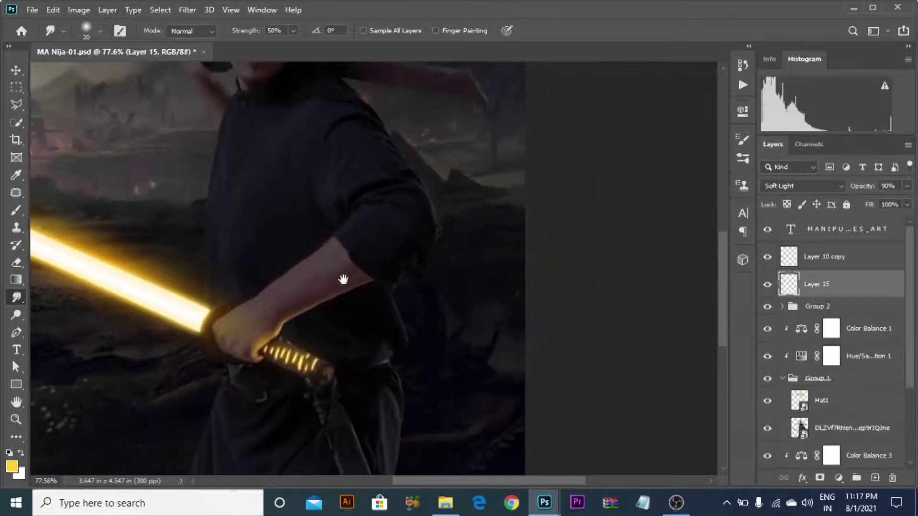
scroll(370, 248, down, 6)
scroll(424, 334, up, 5)
scroll(422, 359, up, 3)
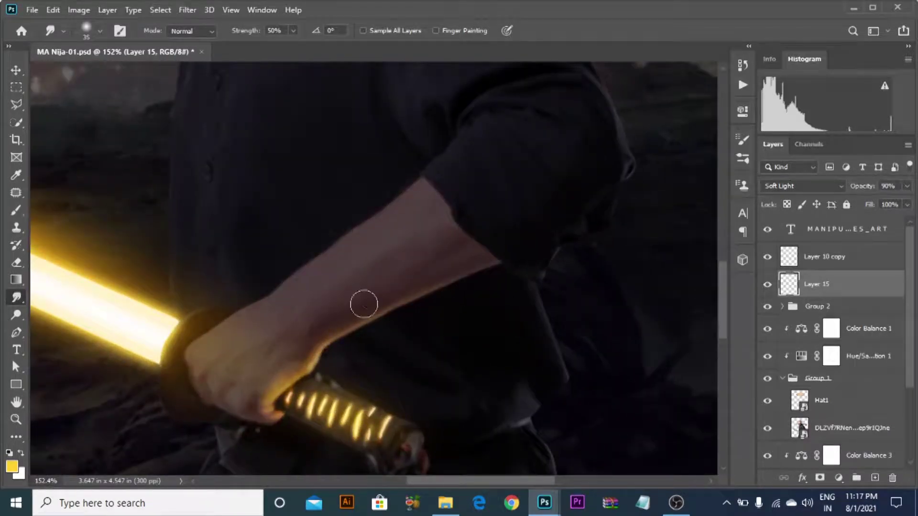
scroll(292, 342, up, 2)
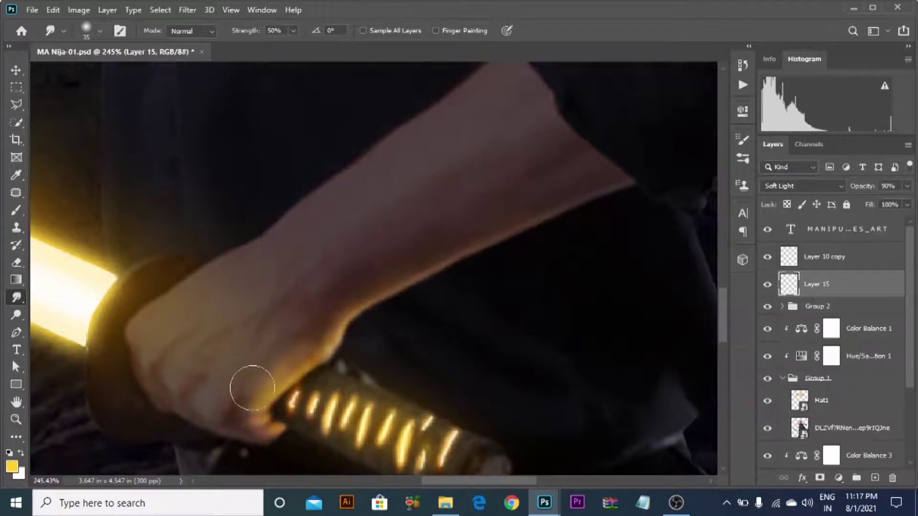
scroll(386, 296, down, 2)
scroll(386, 297, up, 2)
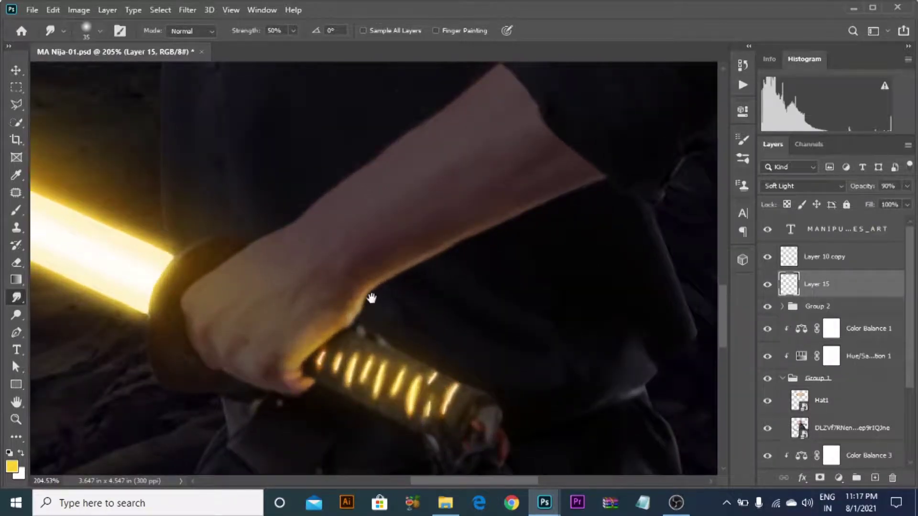
scroll(373, 300, down, 3)
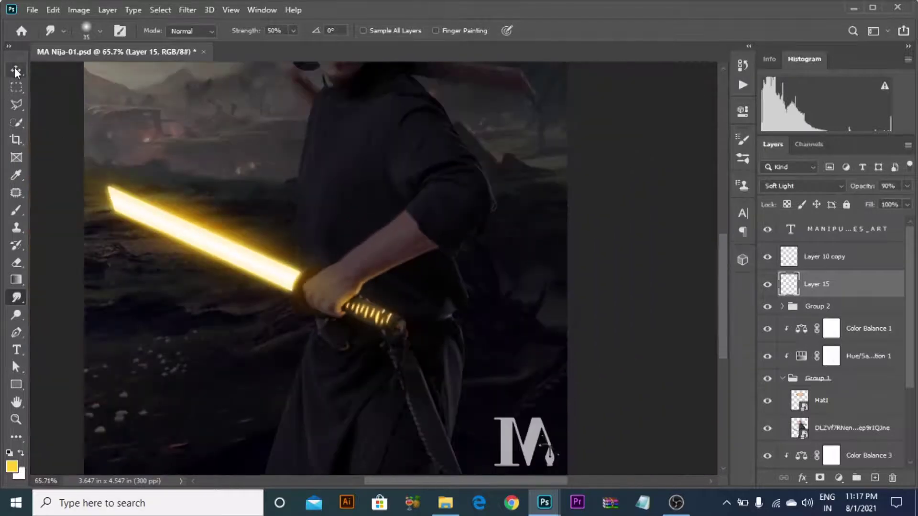
Switch to the Brush and set the foreground color to a pale yellow, ffe184
click(15, 71)
scroll(365, 248, up, 4)
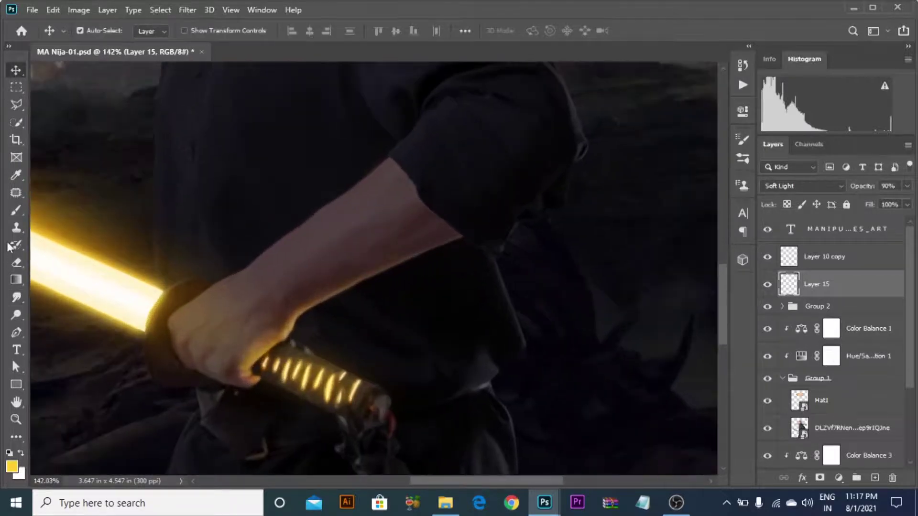
key(b)
scroll(247, 376, up, 4)
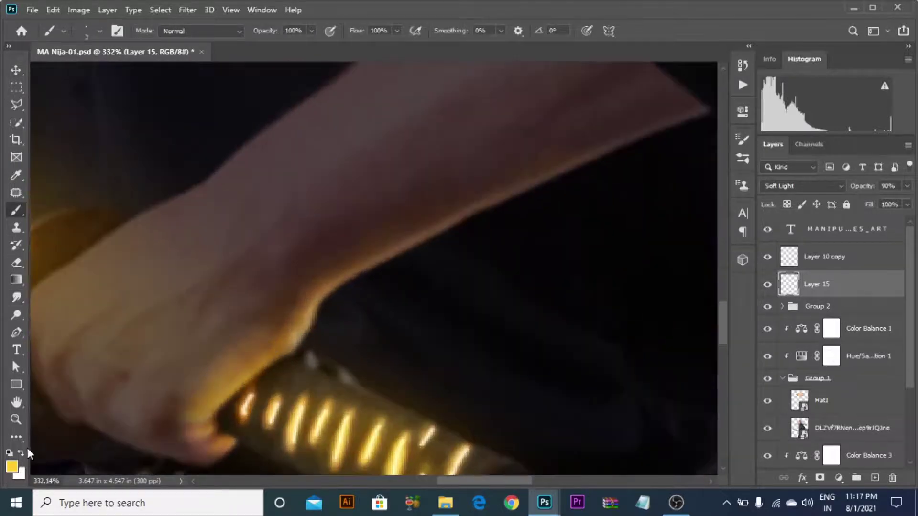
click(12, 466)
click(243, 374)
drag(646, 138, 635, 83)
click(334, 398)
drag(684, 127, 644, 88)
drag(743, 253, 743, 248)
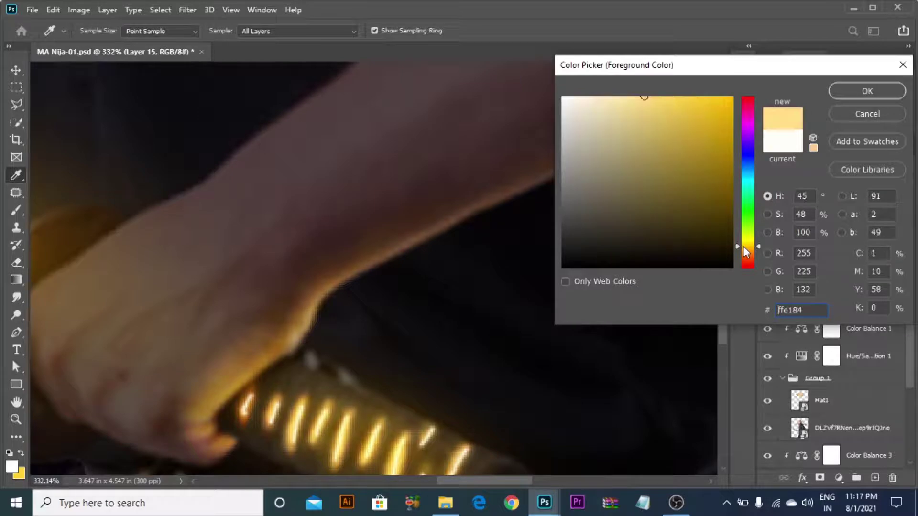
click(865, 91)
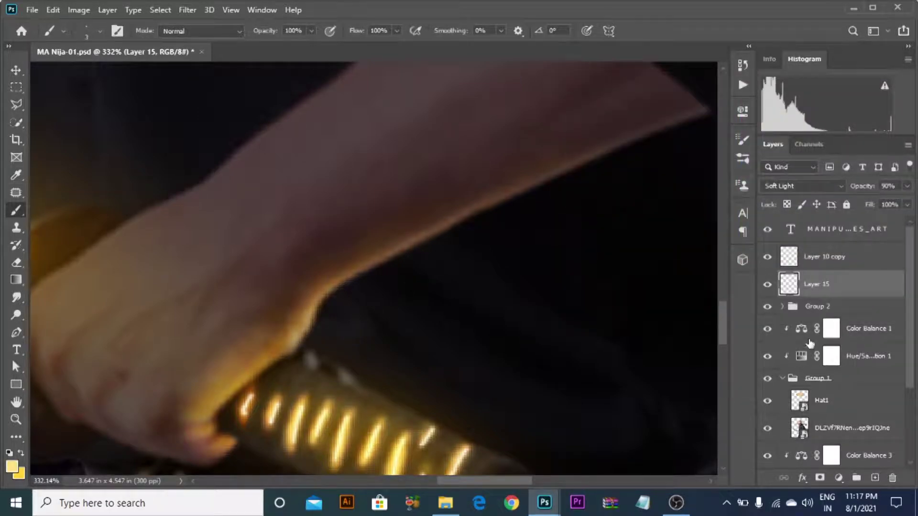
Create a new layer above Layer 15 and paint a thin pale yellow highlight along the fist's edge beside the handle with a size 2 brush
click(767, 289)
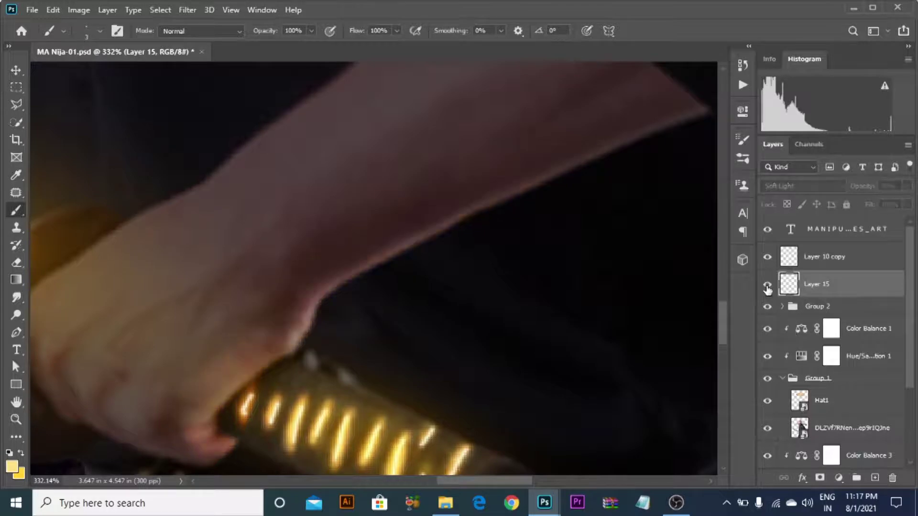
scroll(424, 335, down, 10)
scroll(477, 364, down, 3)
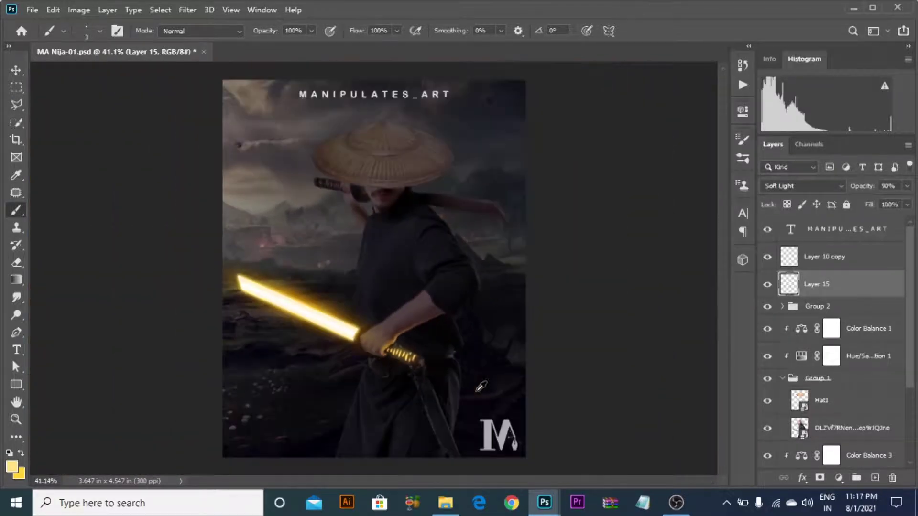
scroll(477, 366, up, 5)
click(874, 478)
scroll(371, 321, up, 6)
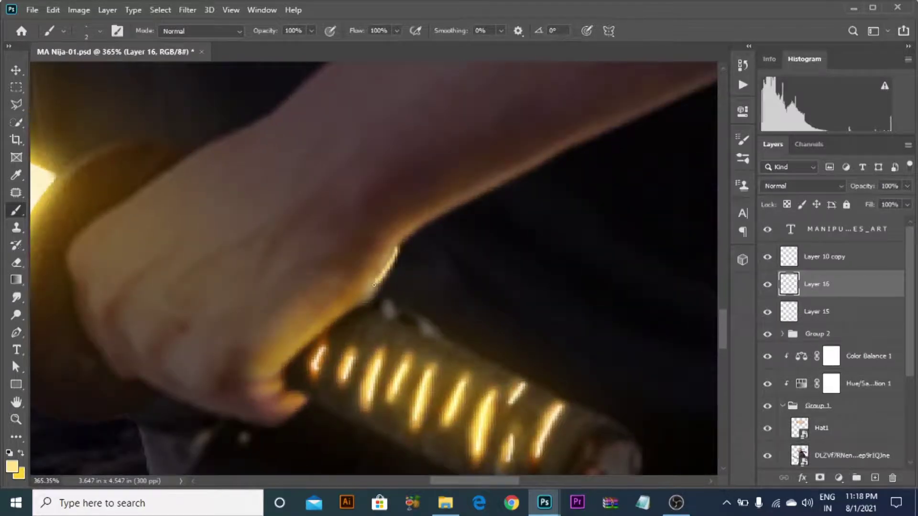
scroll(377, 282, up, 1)
drag(402, 237, 371, 288)
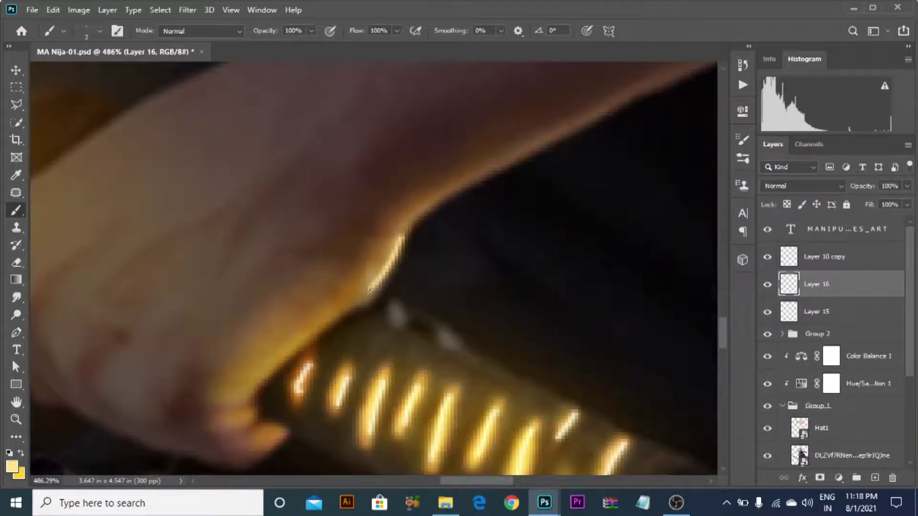
drag(244, 403, 233, 407)
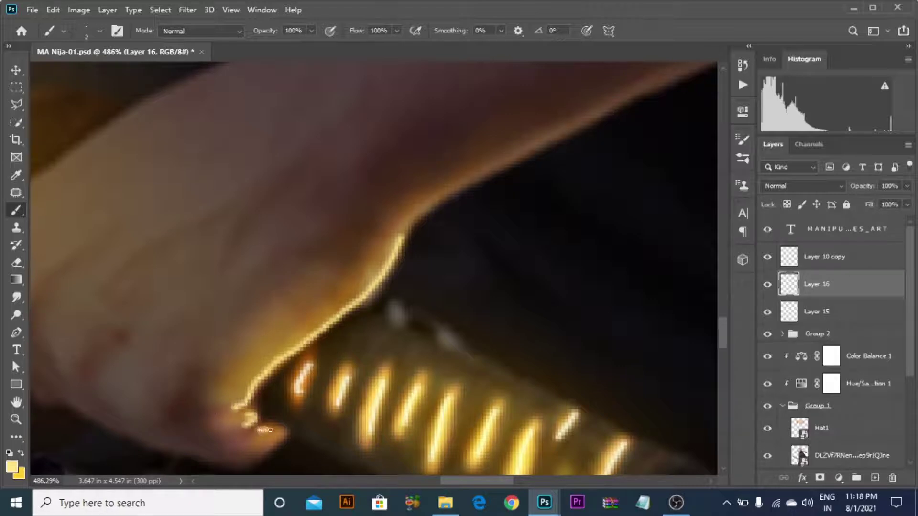
Extend the thin pale yellow highlight on Layer 16 from the wrist partway along the forearm's lower edge, redoing the first stroke
drag(405, 268, 277, 356)
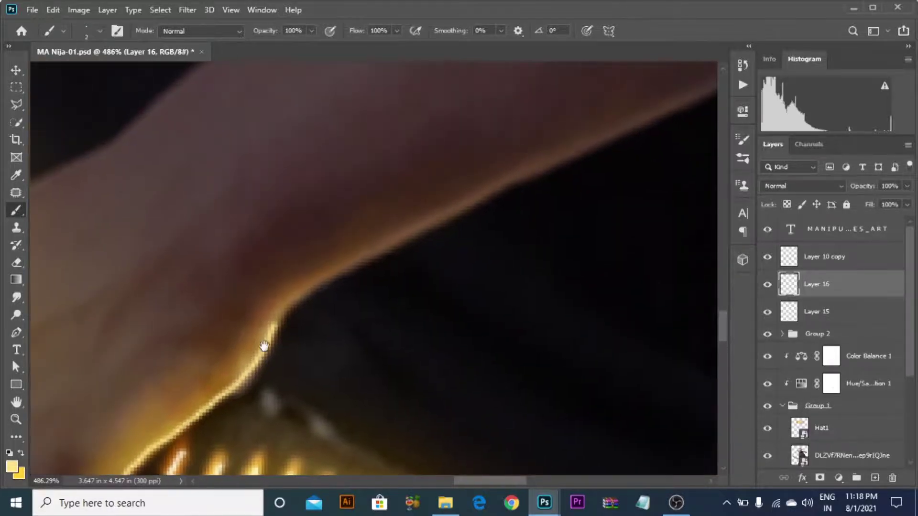
mouse_move(310, 294)
mouse_down()
mouse_move(359, 255)
mouse_move(463, 207)
mouse_up()
scroll(491, 183, down, 3)
key(ctrl+z)
scroll(357, 278, up, 2)
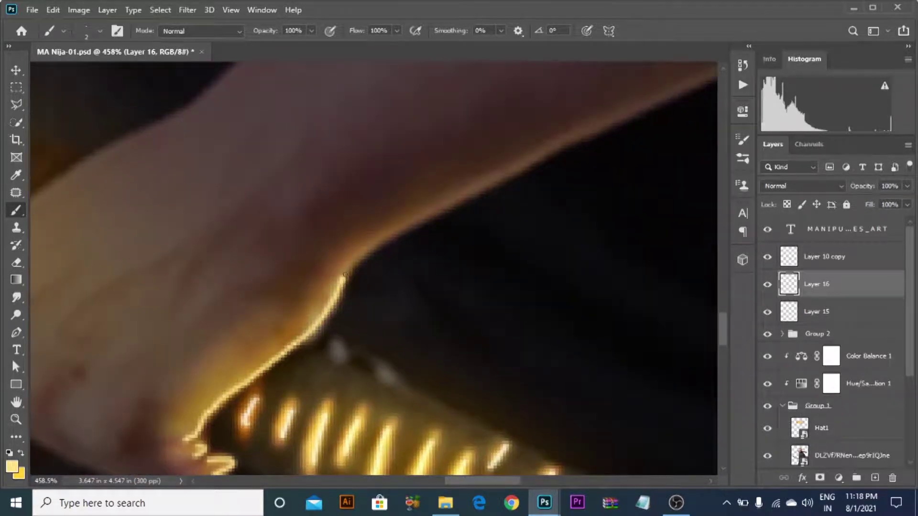
drag(434, 210, 497, 180)
scroll(492, 185, down, 8)
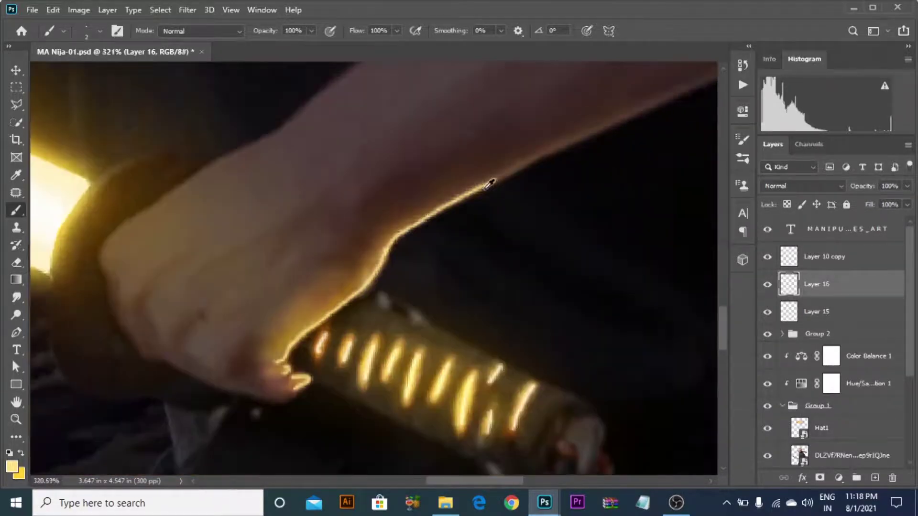
scroll(487, 185, up, 7)
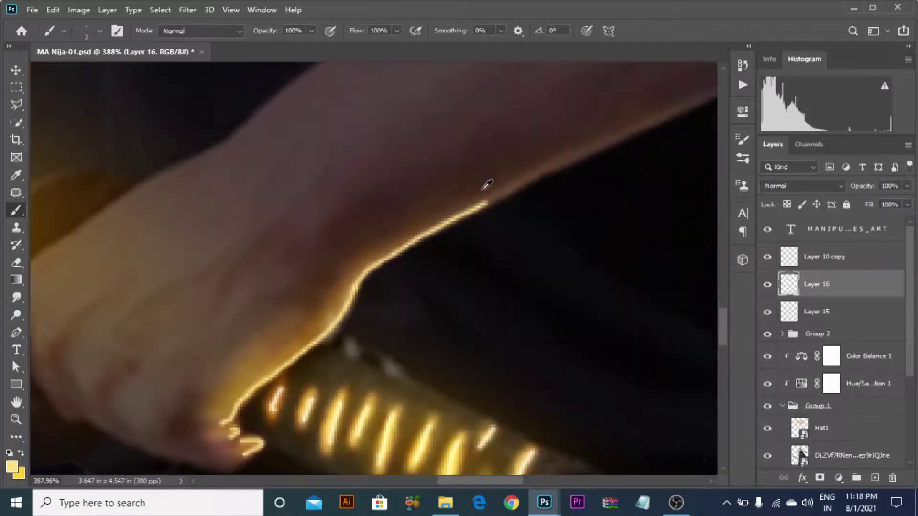
Convert Layer 16 to a smart object and soften its highlight with a slight Gaussian Blur
right_click(862, 292)
click(732, 186)
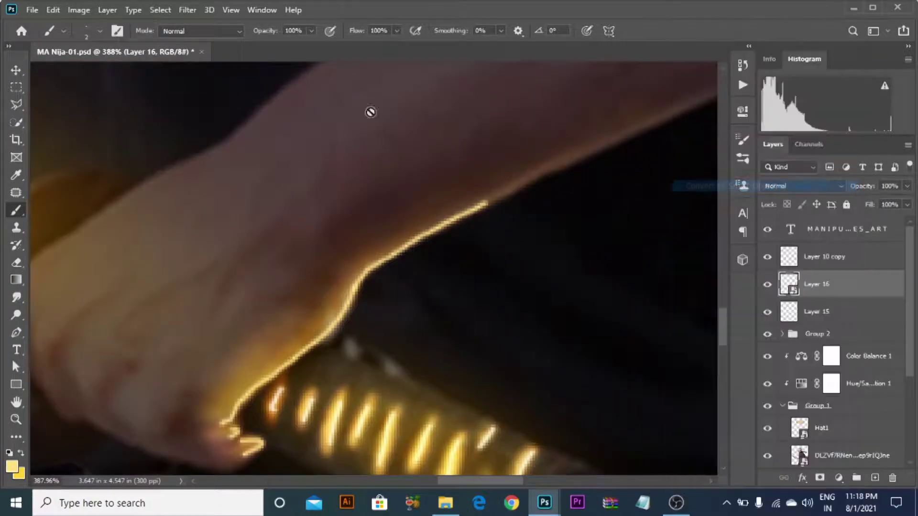
click(188, 11)
mouse_move(205, 162)
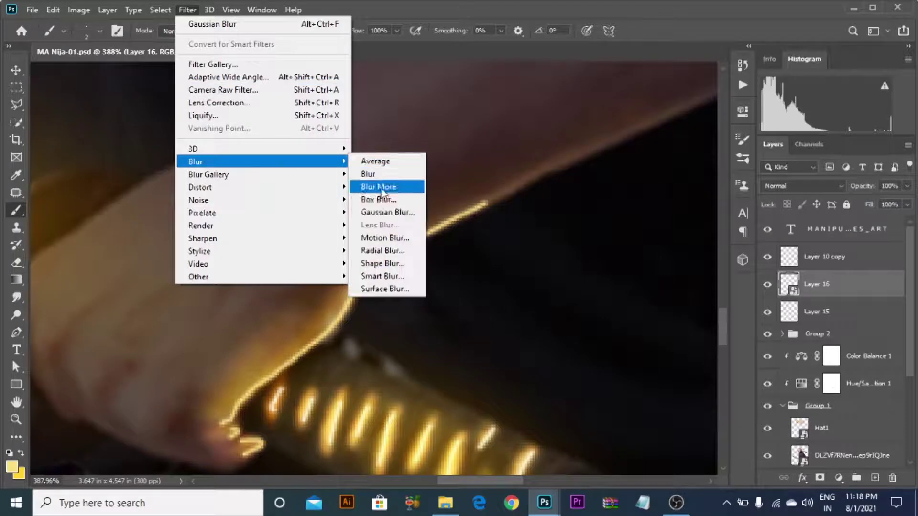
click(380, 210)
drag(697, 237, 698, 239)
click(862, 63)
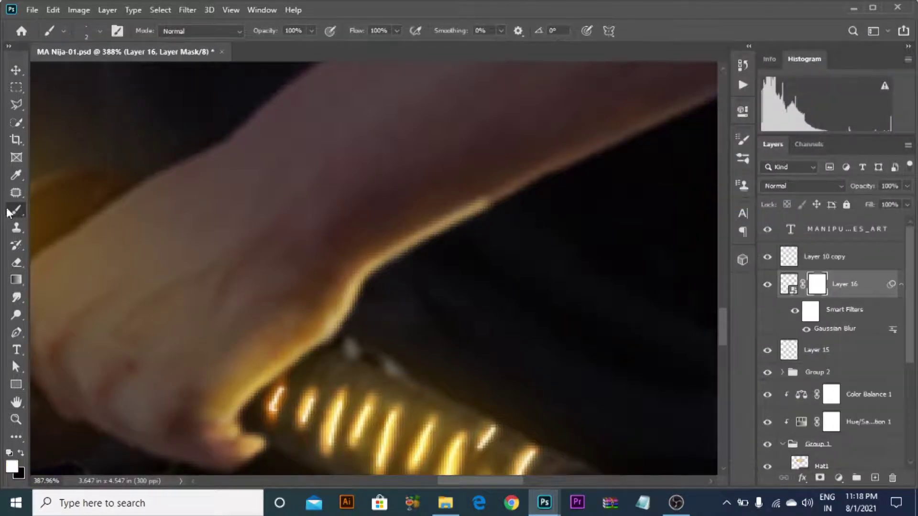
Mask Layer 16 and fade the highlight's forearm end by painting black on the mask with a soft size 90 brush
key(bracketright)
key(bracketright)
key(bracketright)
key(bracketright)
key(bracketright)
key(bracketright)
key(bracketright)
key(x)
click(497, 145)
scroll(522, 143, down, 10)
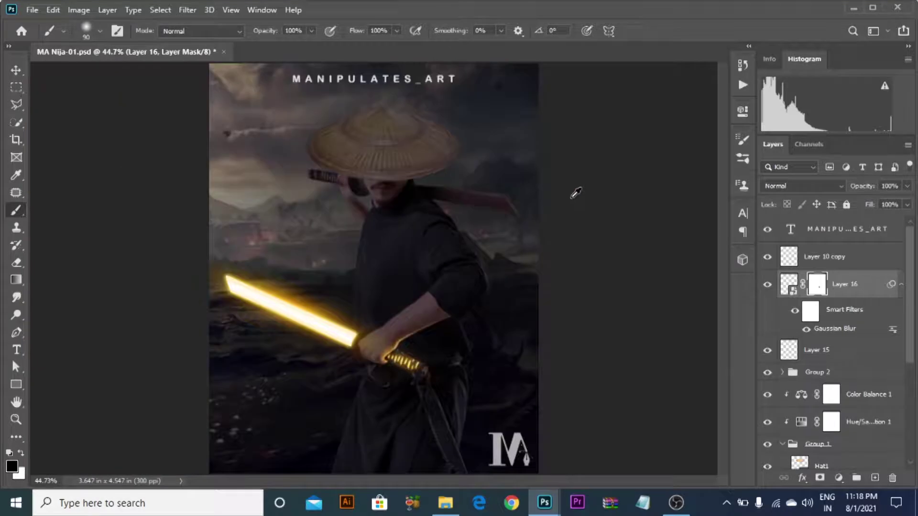
Switch to the Move tool and save the document
click(15, 71)
scroll(338, 276, down, 2)
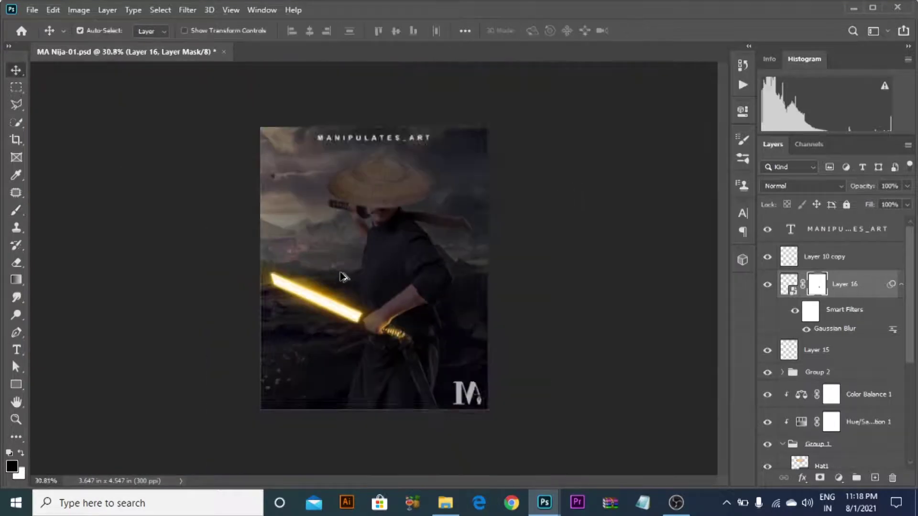
scroll(372, 299, up, 3)
key(ctrl+s)
scroll(347, 183, down, 2)
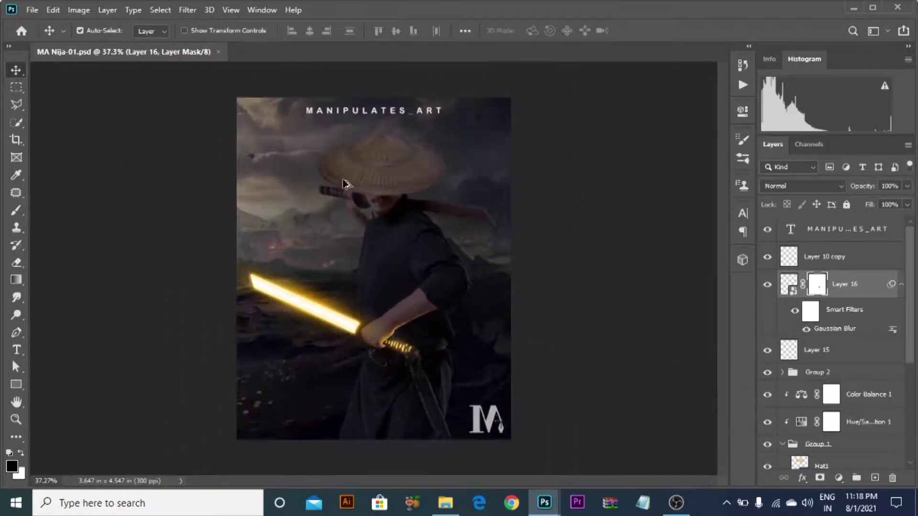
Group Layer 16 and Layer 15 into a group named Hand, keeping Layer 16 selected inside it
ctrl+click(841, 356)
click(857, 478)
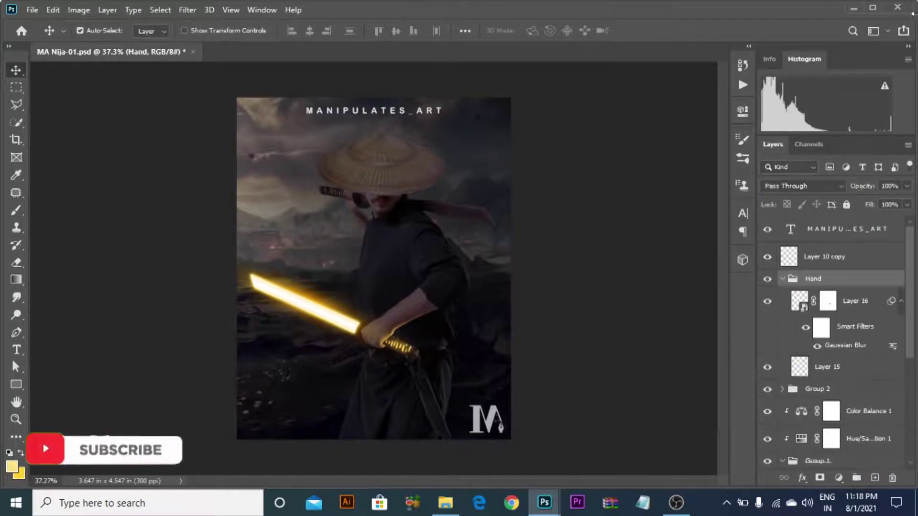
click(853, 301)
Select the layer mask of the Hue/Saturation 1 adjustment for editing around the forearm
scroll(362, 323, up, 6)
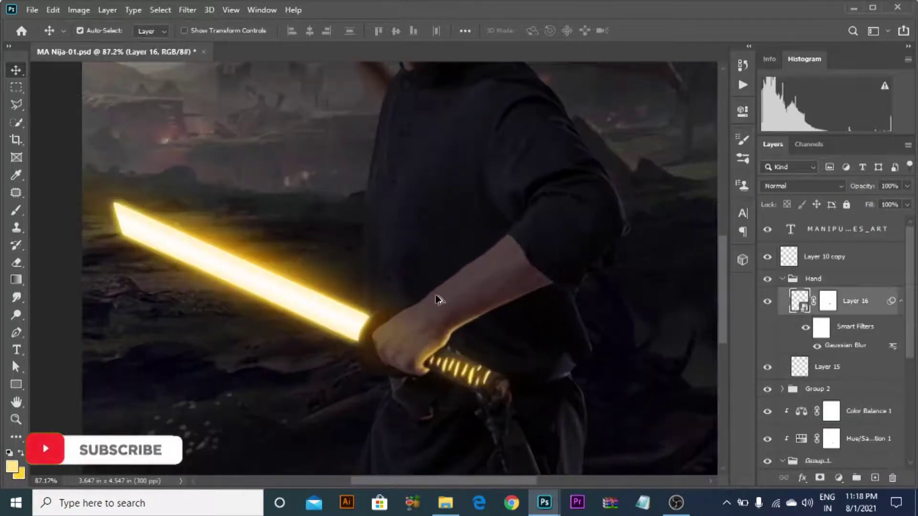
scroll(528, 346, down, 2)
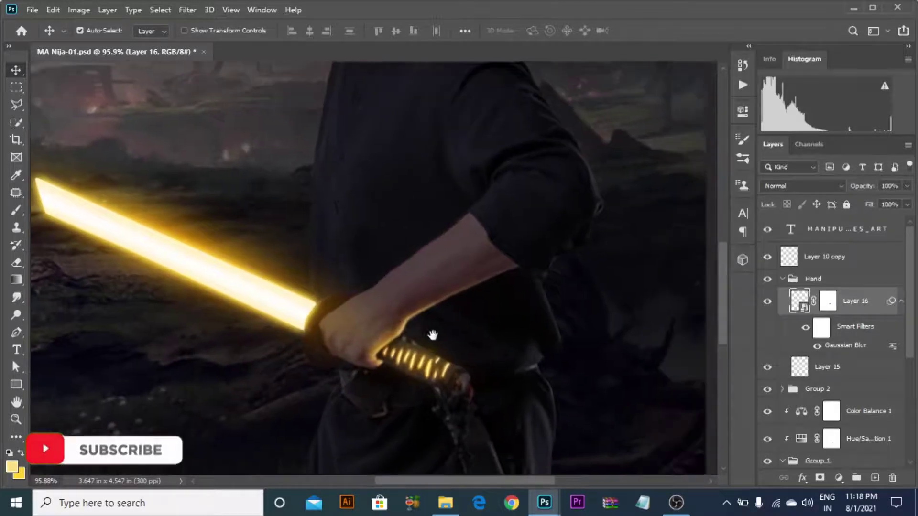
click(830, 438)
scroll(446, 231, down, 2)
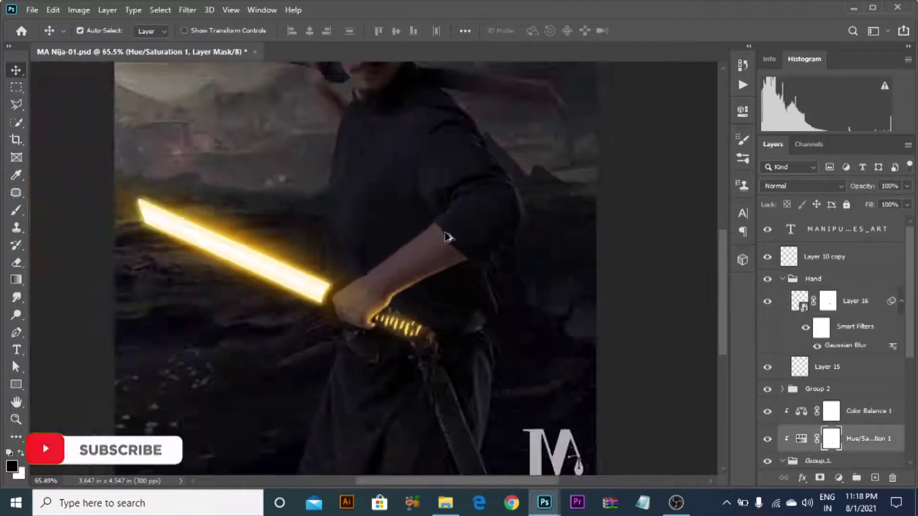
scroll(311, 266, up, 8)
scroll(390, 276, up, 2)
scroll(502, 278, up, 2)
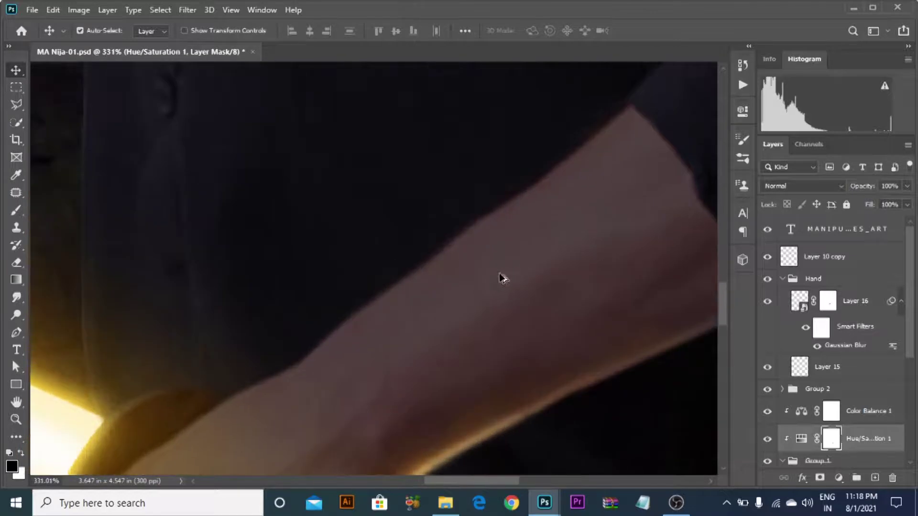
Trace the forearm's upper edge from the wrist toward the elbow as a path with the Pen tool
click(16, 333)
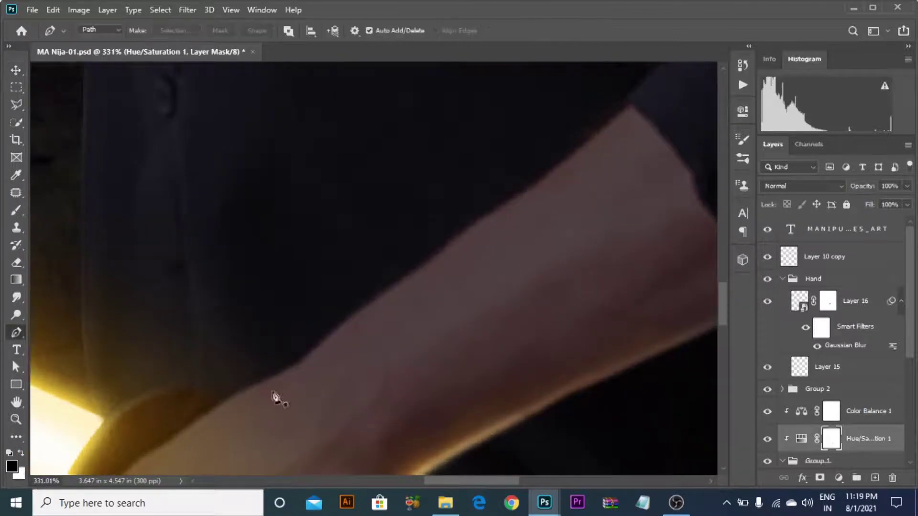
scroll(185, 431, up, 2)
click(192, 423)
drag(257, 380, 371, 293)
click(303, 361)
scroll(327, 347, up, 2)
alt+click(352, 323)
scroll(354, 326, down, 3)
alt+click(447, 267)
drag(446, 266, 546, 192)
key(ctrl+z)
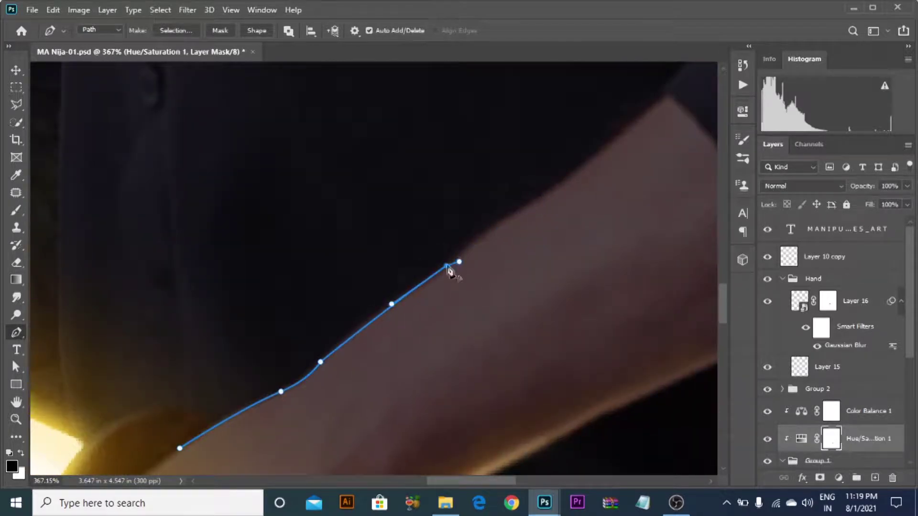
Close the path around the upper half of the forearm and convert it to a selection with 0 pixels feather
scroll(449, 271, up, 2)
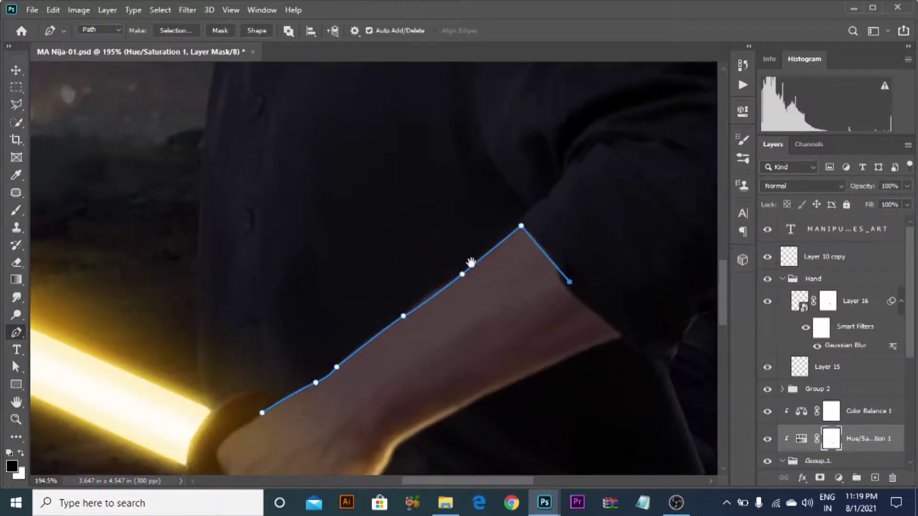
scroll(270, 369, up, 2)
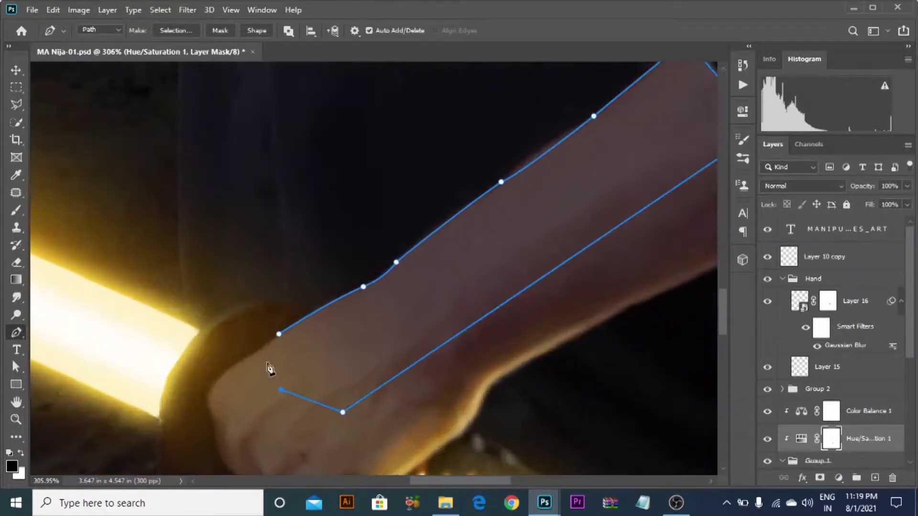
click(278, 334)
scroll(280, 337, down, 5)
click(175, 30)
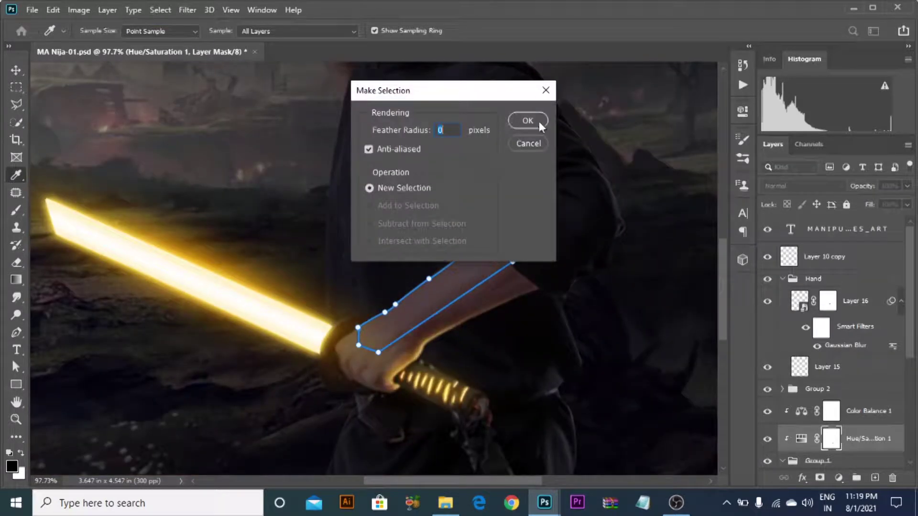
key(Return)
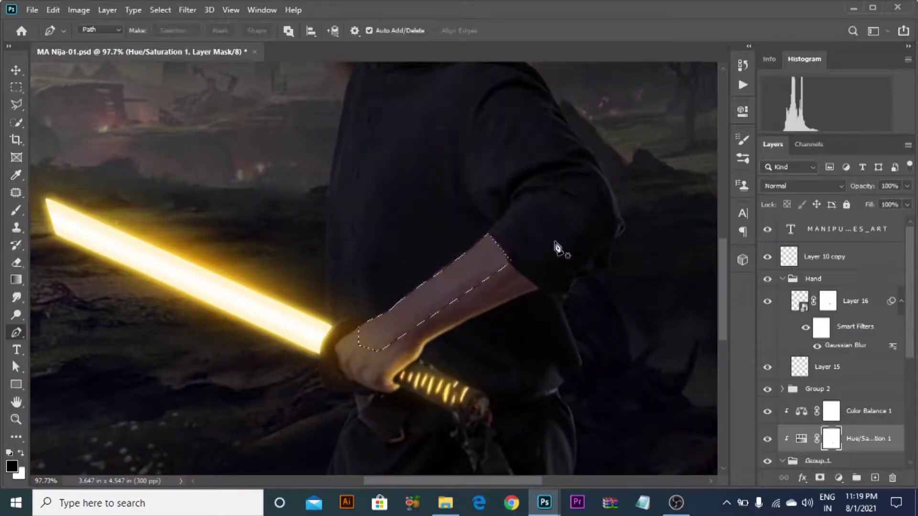
Brighten the selected upper forearm by painting black on the Hue/Saturation 1 mask with a soft size 90 brush
drag(550, 228, 532, 270)
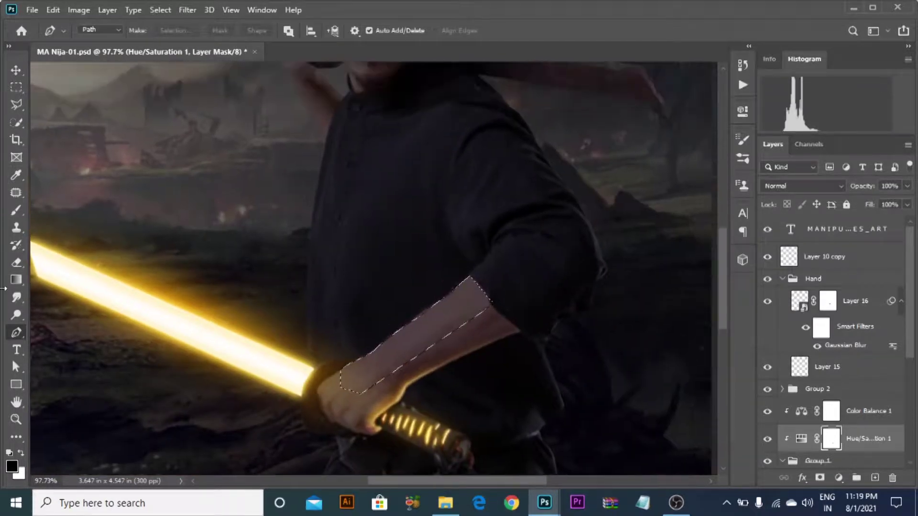
click(16, 213)
scroll(328, 379, up, 2)
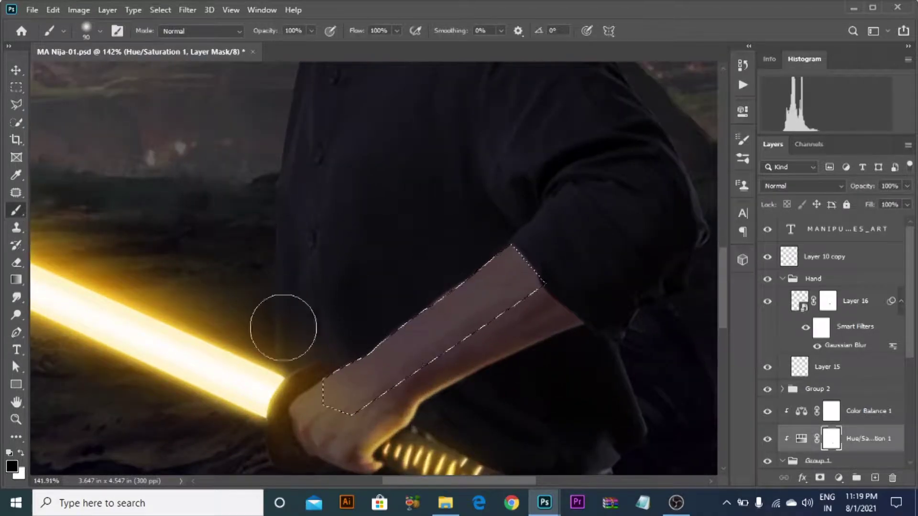
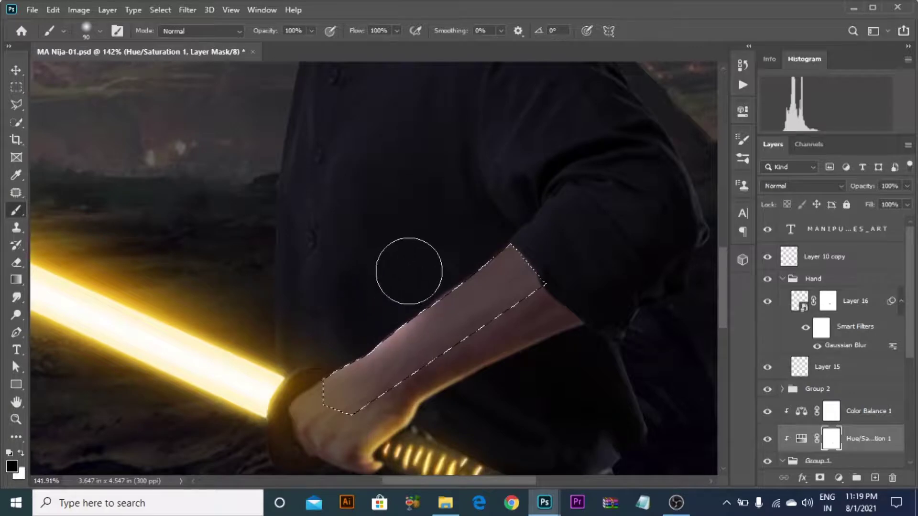
key(ctrl+z)
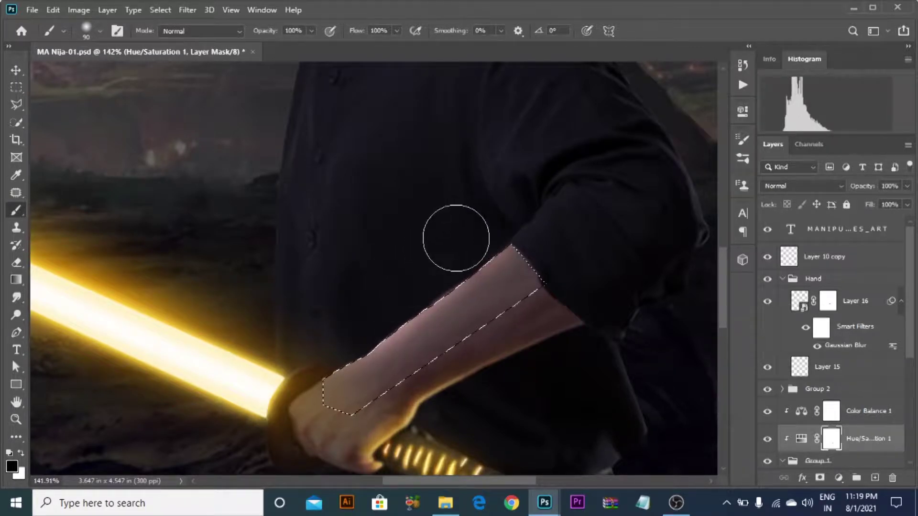
scroll(497, 241, down, 2)
scroll(497, 240, down, 1)
scroll(497, 240, up, 3)
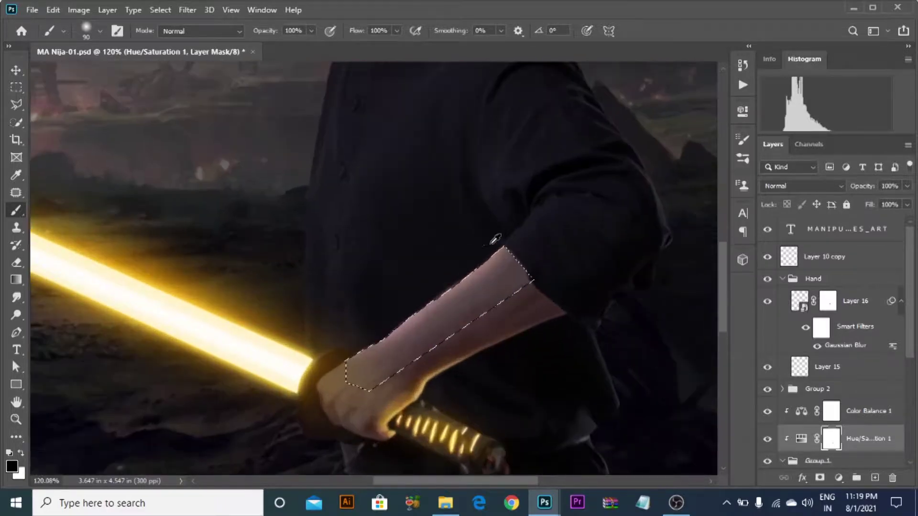
Paint yellow along the selected forearm edge on a new layer above Layer 16, set it to Hard Light, and deselect
click(855, 305)
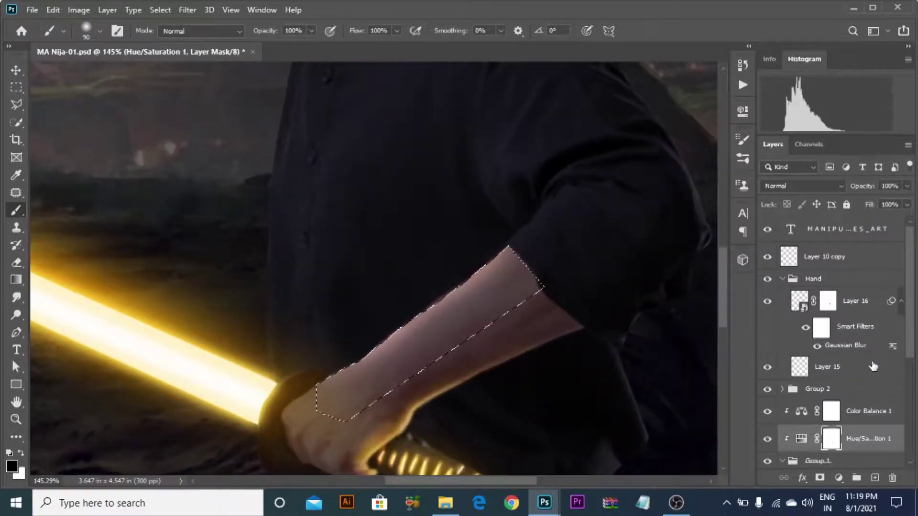
click(874, 477)
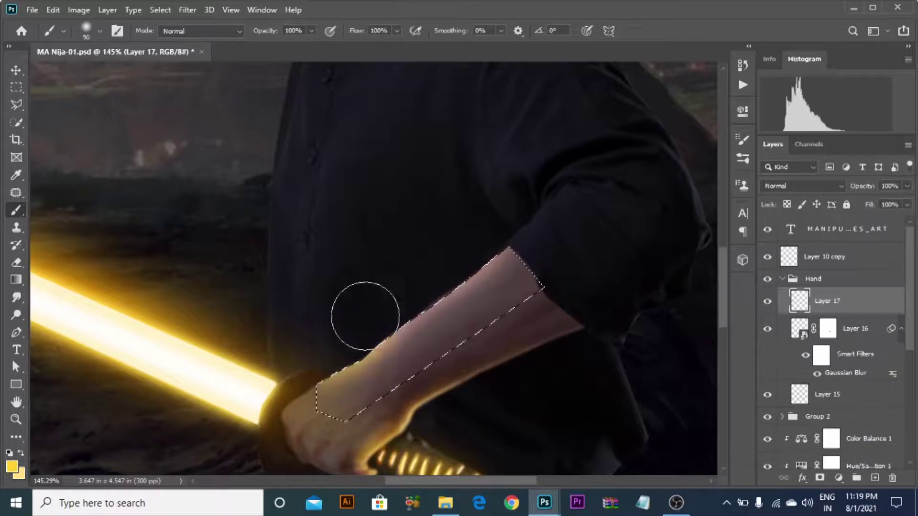
click(799, 190)
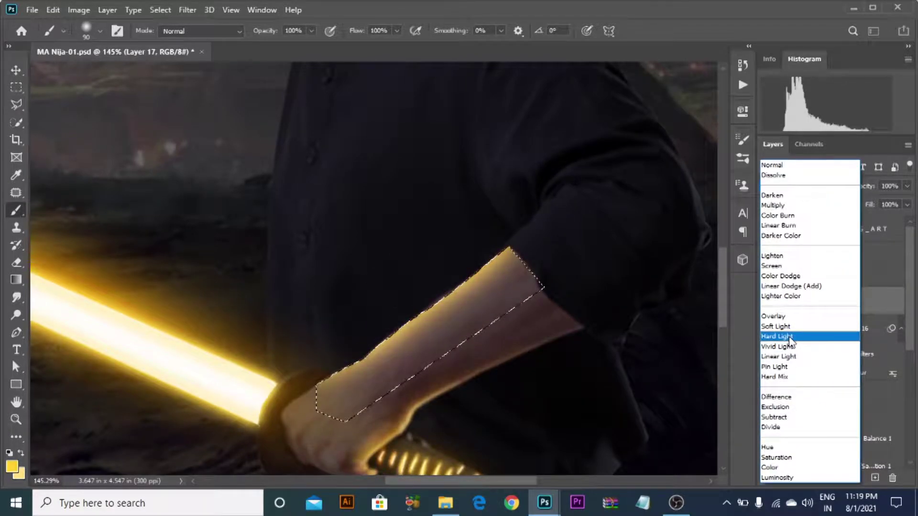
click(788, 338)
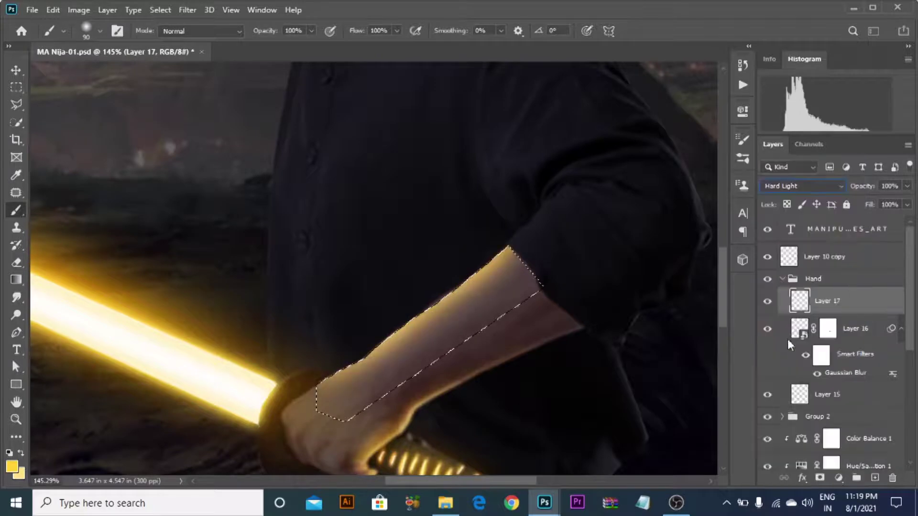
key(ctrl+d)
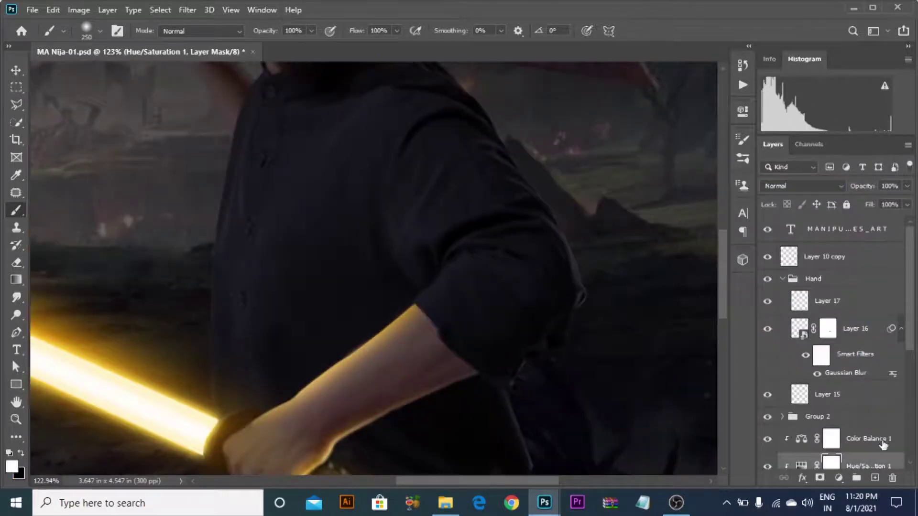
Mask Layer 17 and fade the glow at the elbow and wrist ends with a soft black size 250 brush
click(829, 257)
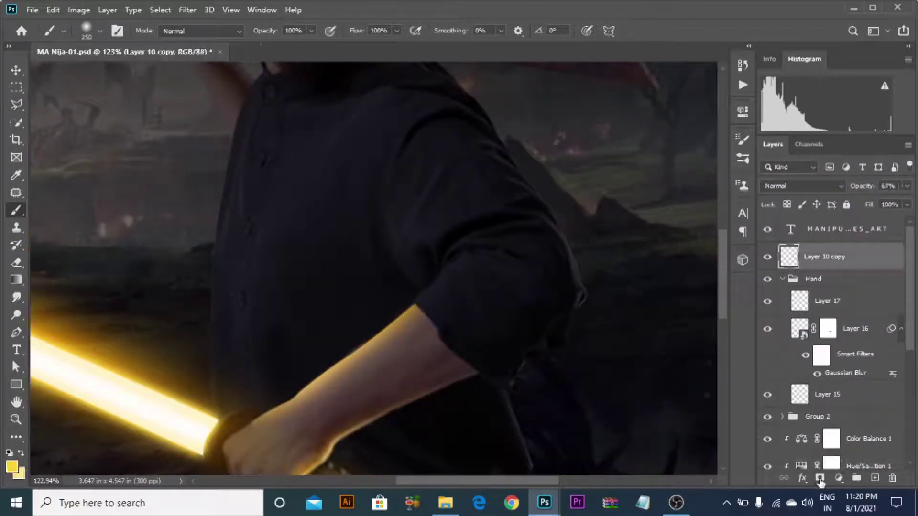
click(844, 301)
click(819, 477)
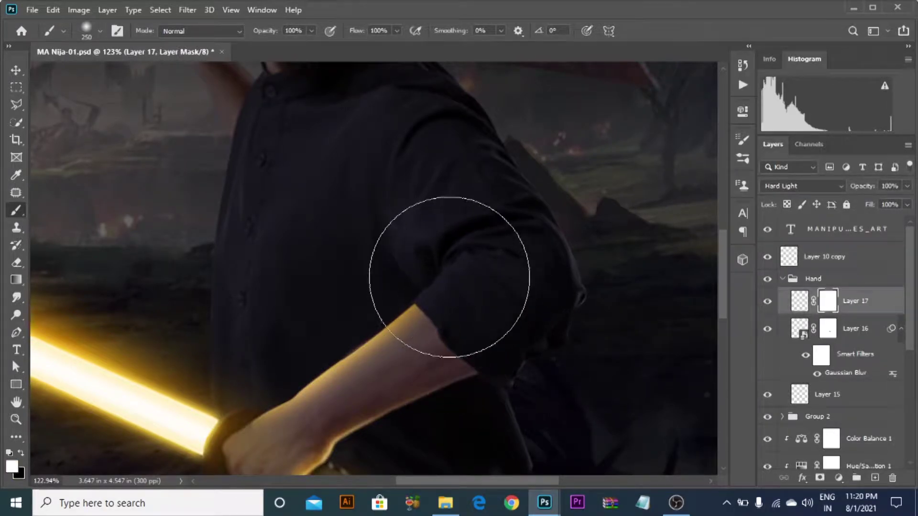
click(445, 280)
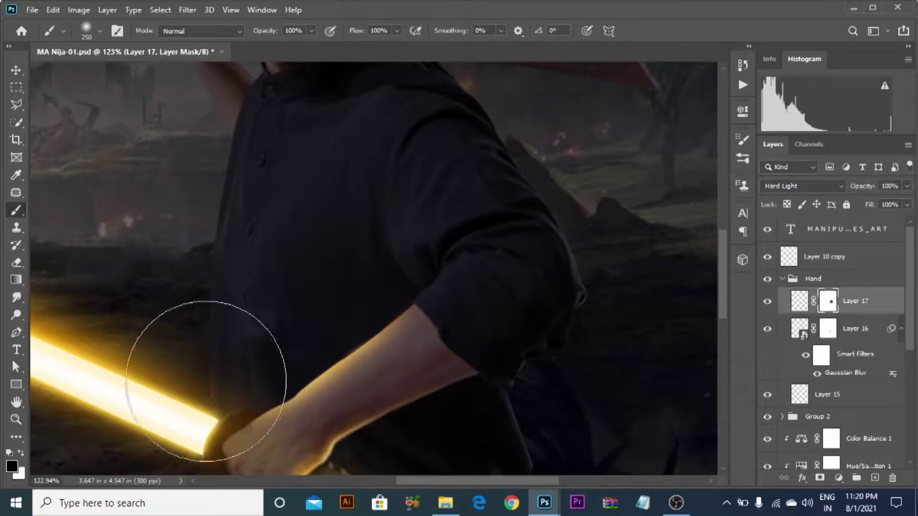
click(179, 411)
key(ctrl+0)
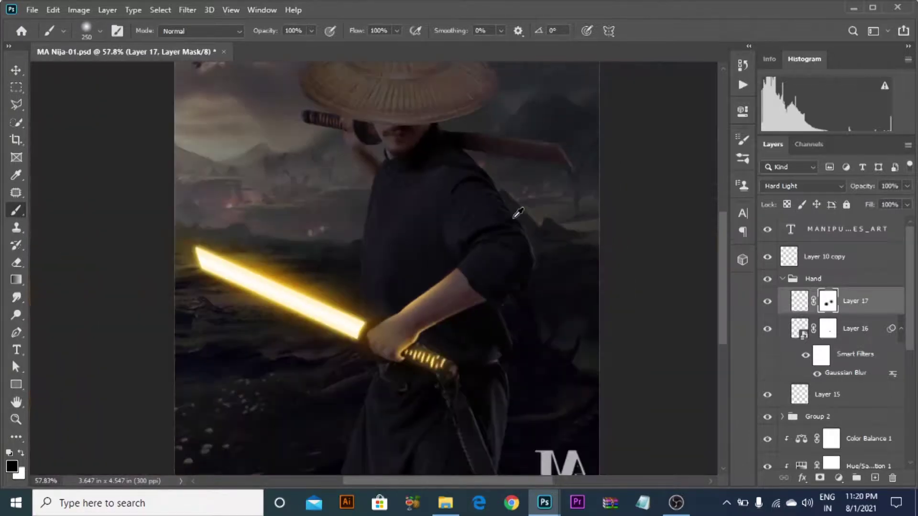
key(v)
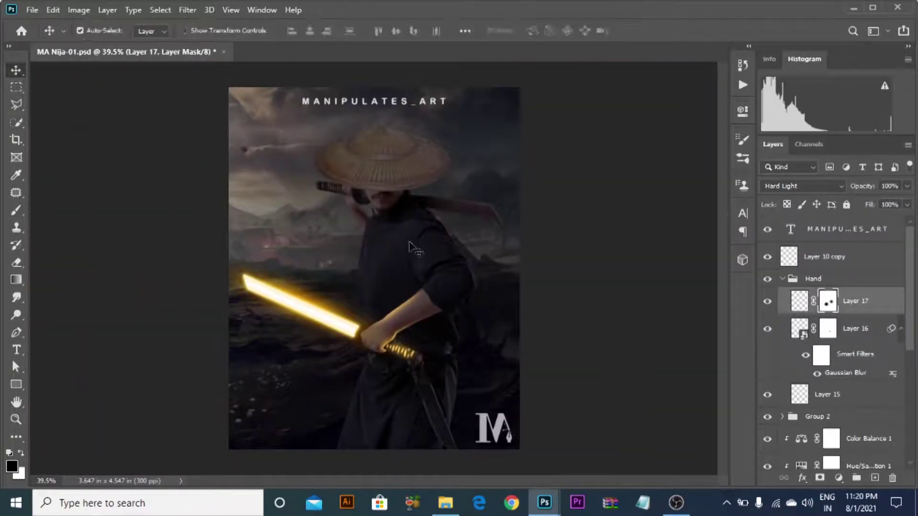
Compare the forearm up close with Layer 17 hidden and shown
scroll(397, 329, up, 6)
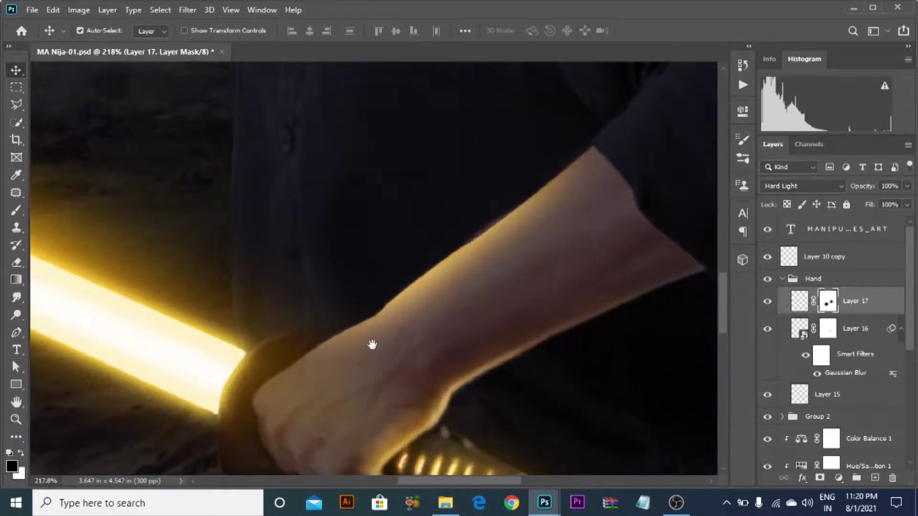
drag(372, 344, 332, 288)
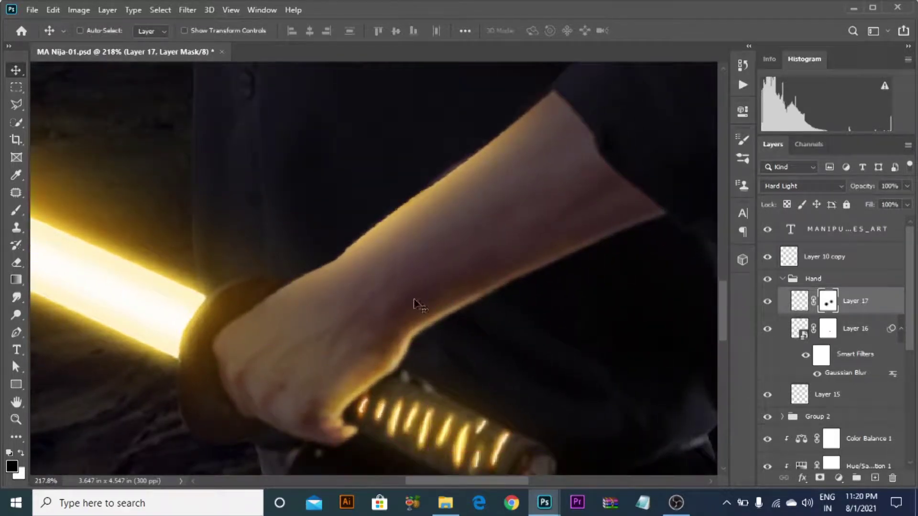
click(766, 301)
click(766, 300)
Switch to the Brush tool and reduce the brush size to 80
click(16, 215)
key(bracketleft)
key(bracketleft)
key(bracketleft)
key(bracketleft)
key(bracketleft)
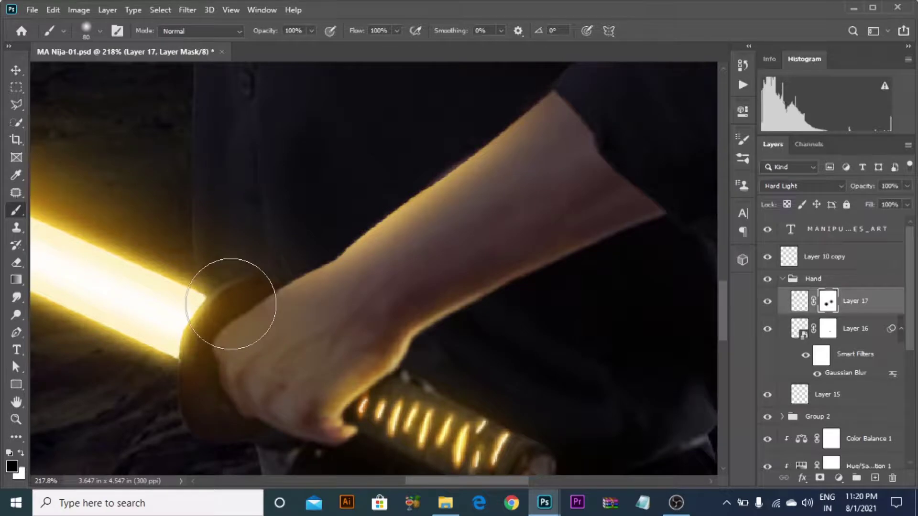
scroll(190, 255, down, 5)
scroll(197, 246, up, 3)
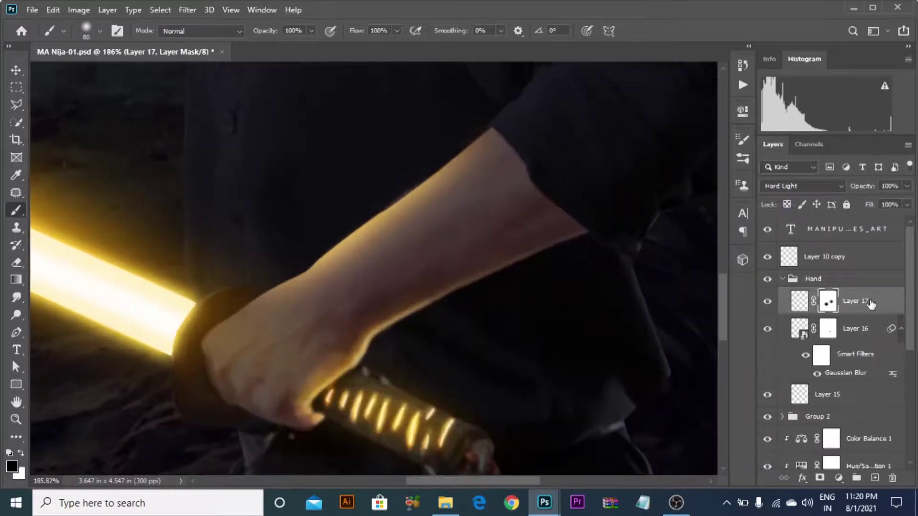
Paint a thin light-yellow rim line along the forearm's upper edge on a new layer above Layer 17 with a size 2 brush
click(874, 478)
scroll(374, 386, up, 2)
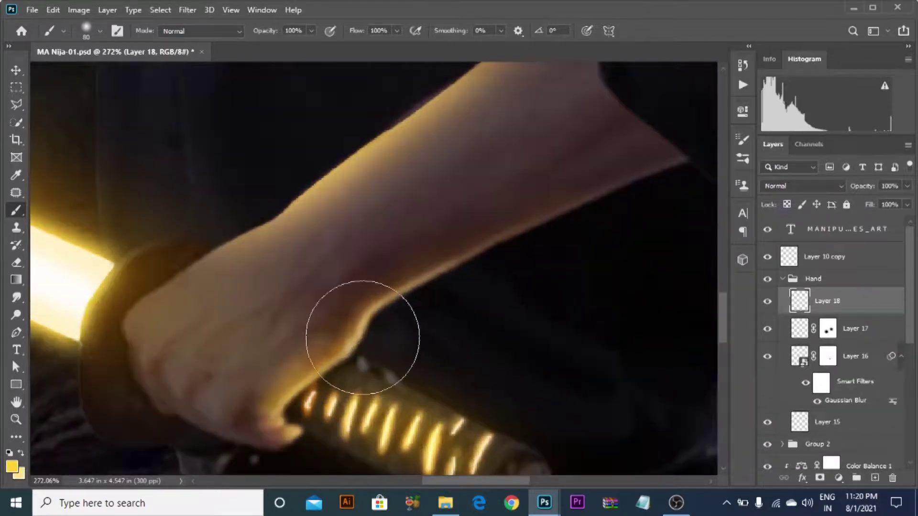
key(p)
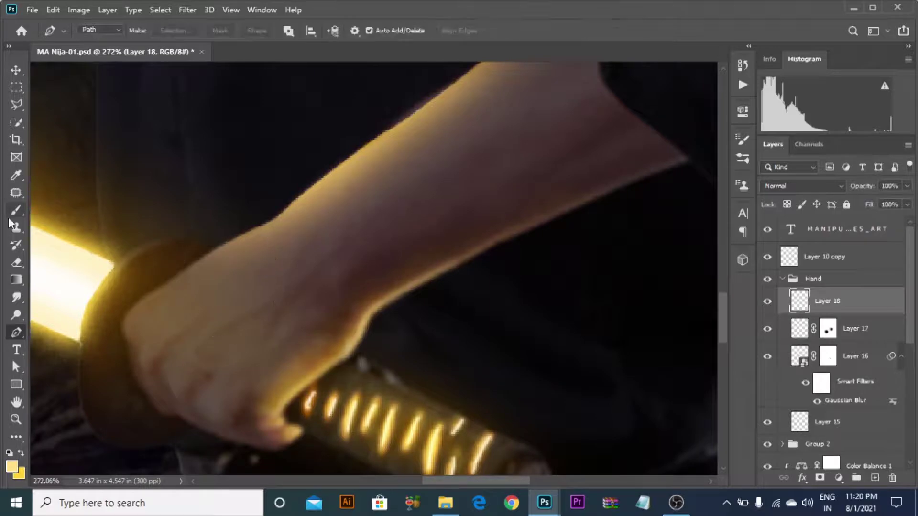
click(14, 211)
scroll(232, 278, up, 2)
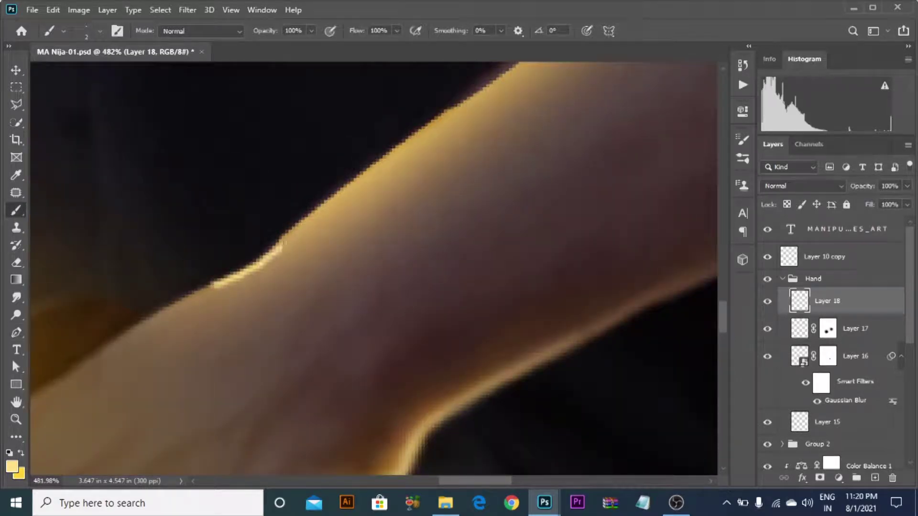
drag(383, 168, 336, 273)
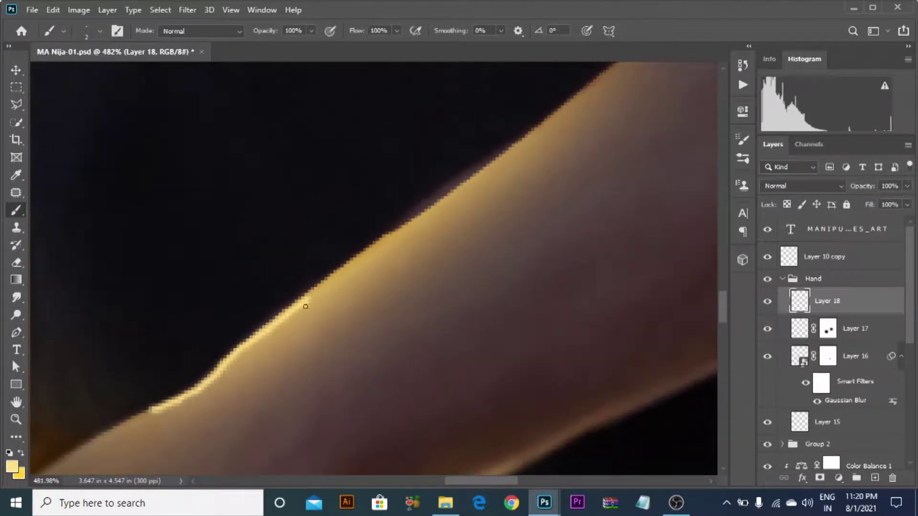
scroll(418, 250, up, 2)
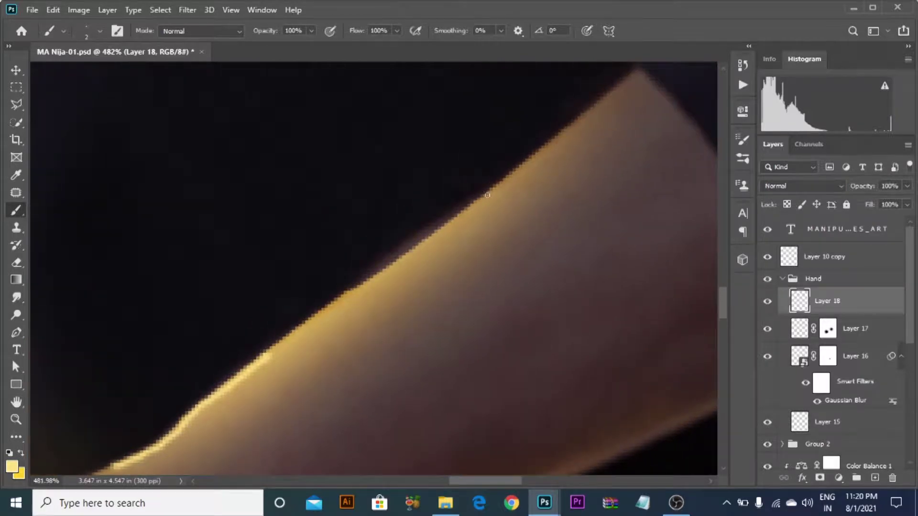
scroll(486, 191, down, 4)
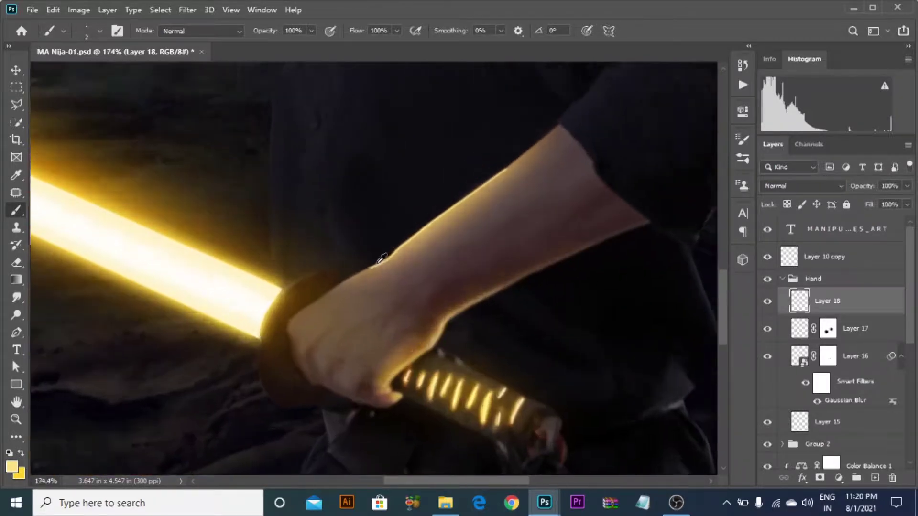
Convert Layer 18 to a Smart Object and blur its thin rim line along the forearm slightly
scroll(382, 258, up, 3)
right_click(834, 306)
click(690, 181)
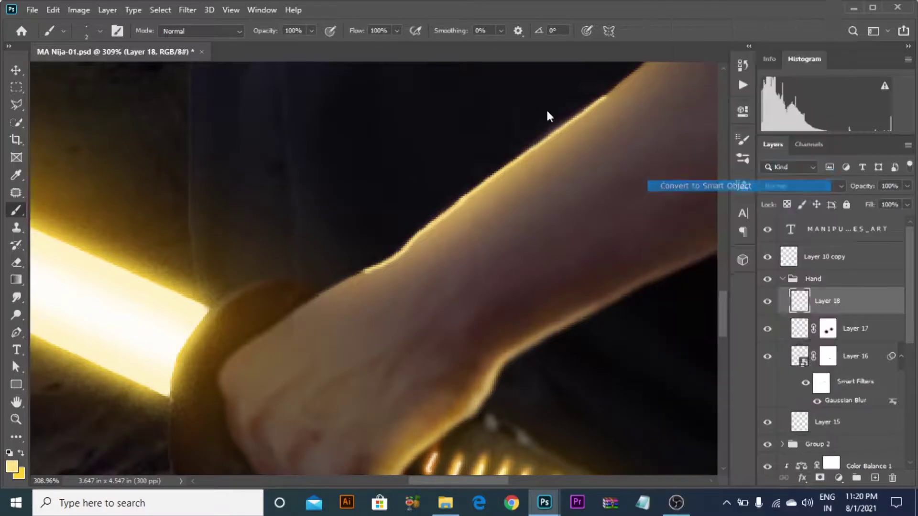
drag(899, 471, 896, 480)
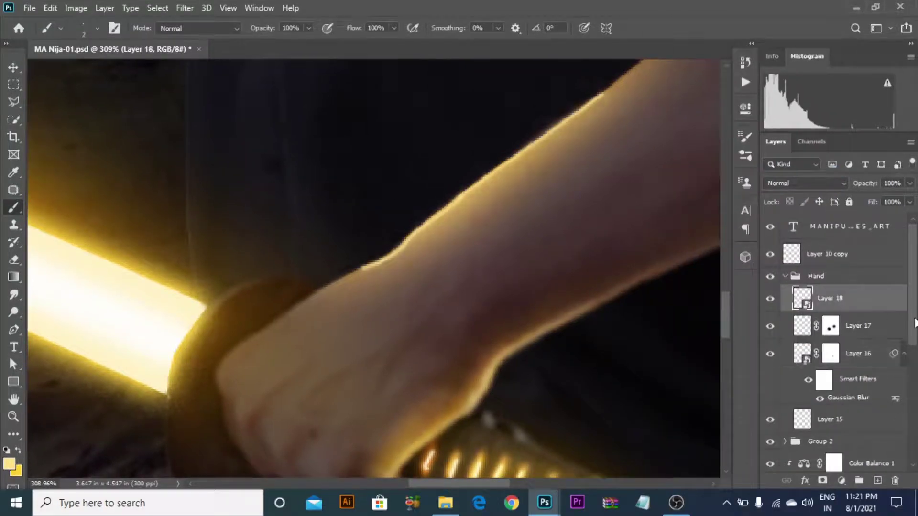
drag(889, 313, 888, 306)
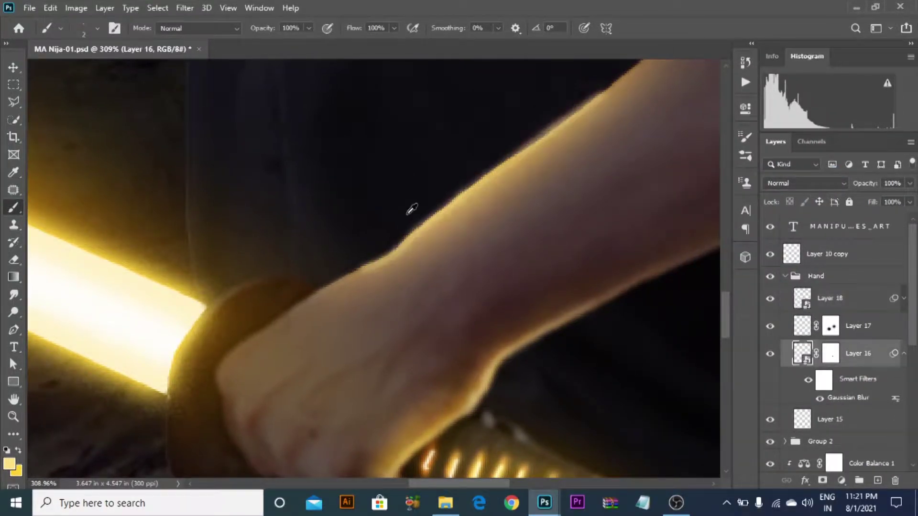
scroll(449, 192, down, 10)
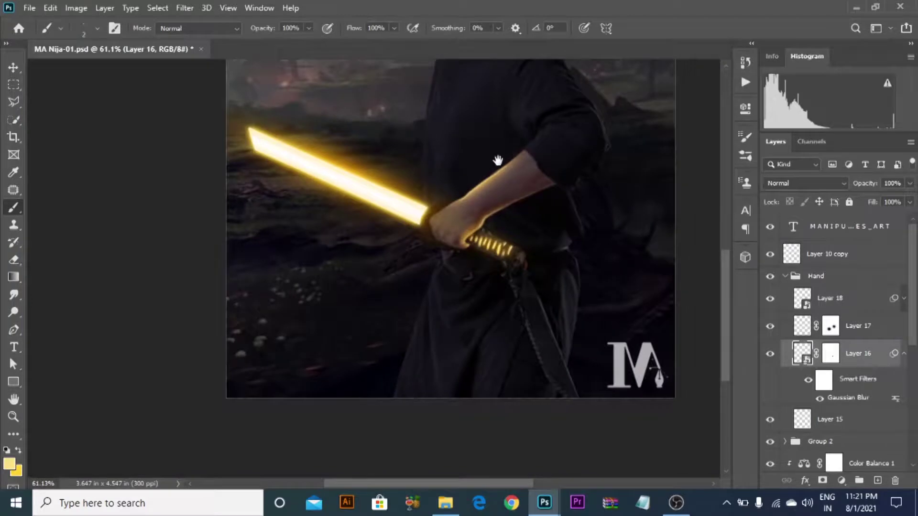
scroll(385, 332, down, 4)
scroll(424, 270, up, 1)
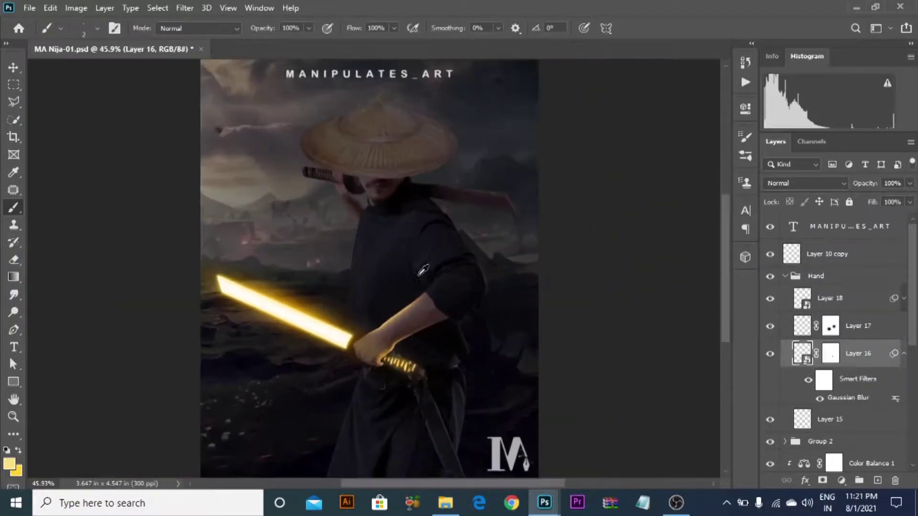
Add a mask to Layer 18 and fade the rim line near the elbow and wrist with a soft black brush
scroll(424, 270, up, 4)
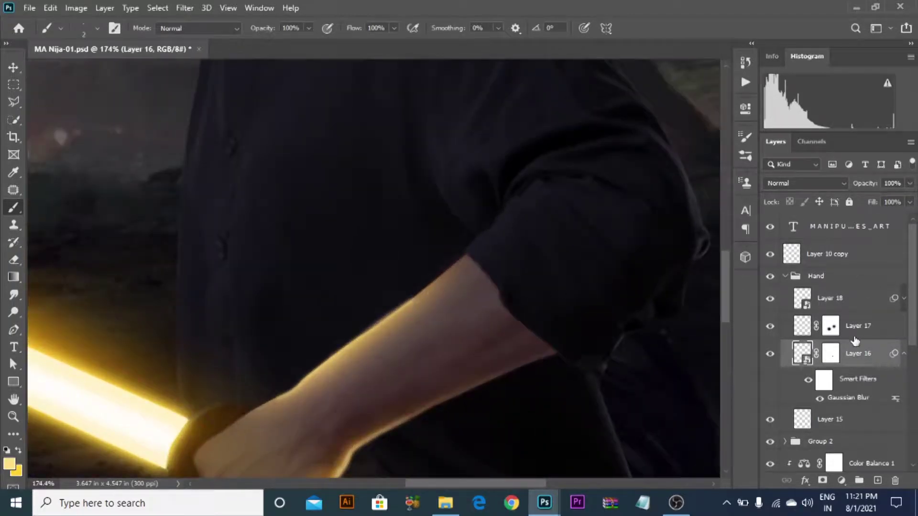
click(837, 308)
click(822, 480)
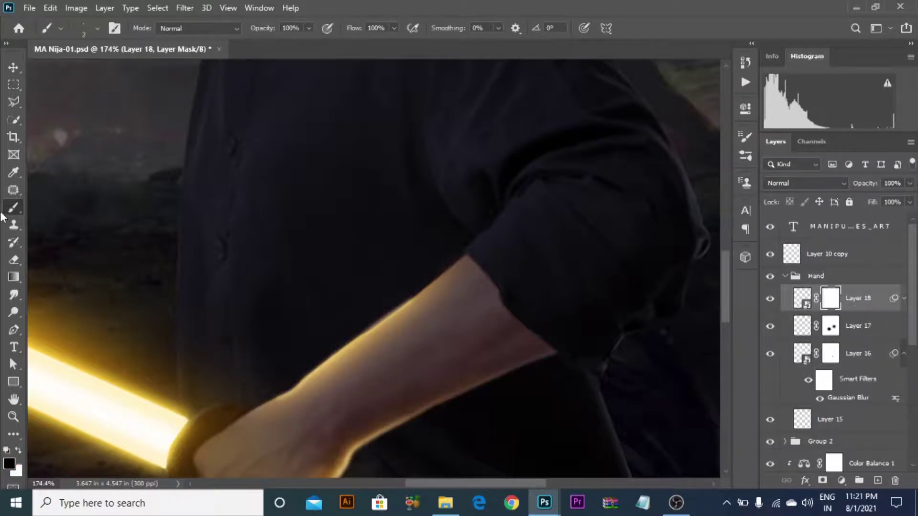
scroll(542, 295, up, 1)
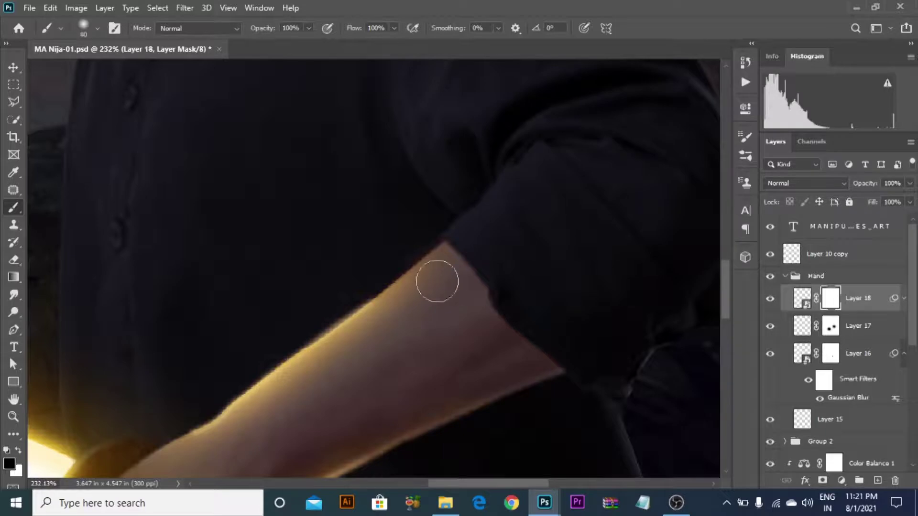
scroll(270, 295, down, 2)
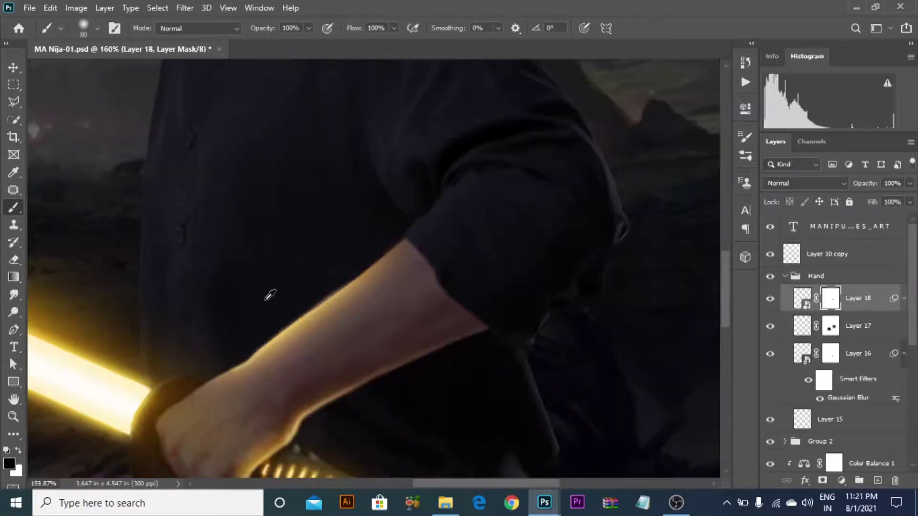
drag(210, 351, 203, 358)
scroll(336, 219, down, 5)
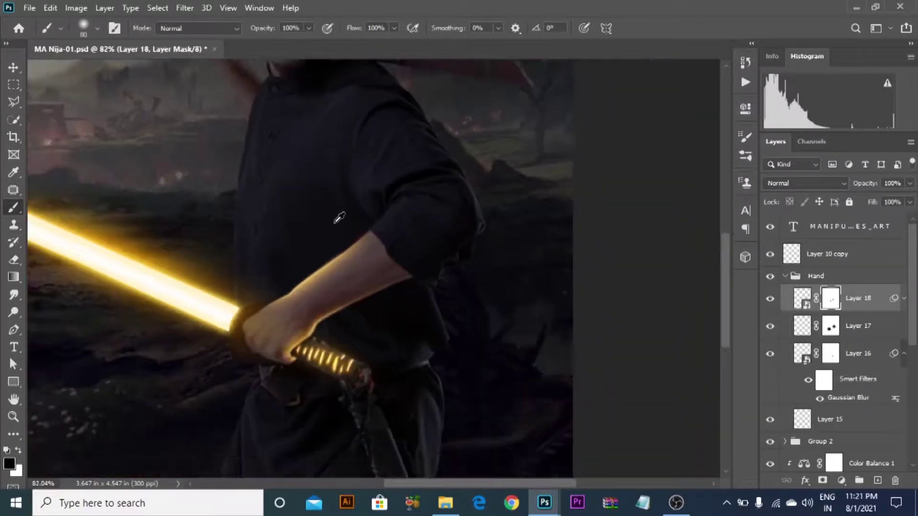
Paint a thin black stroke on the Hue/Saturation 1 mask along the hand's upper edge with a size 5 brush
click(802, 298)
scroll(557, 344, up, 3)
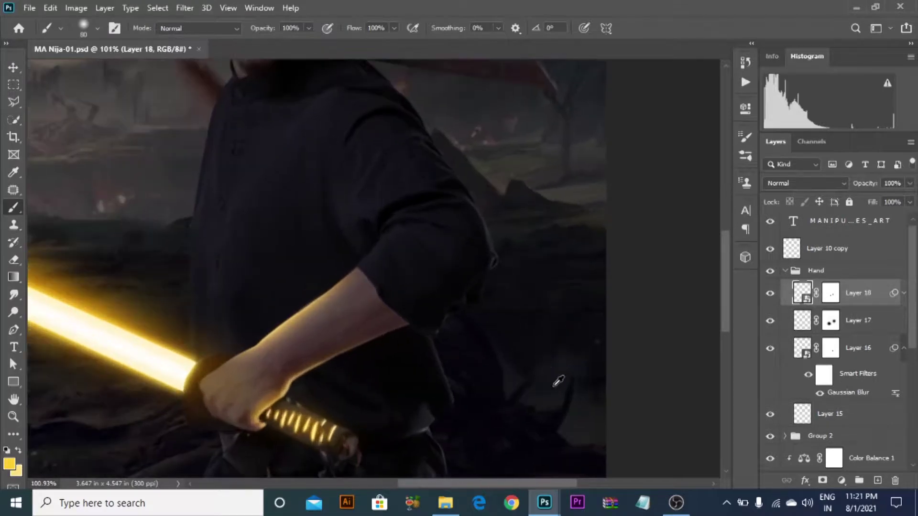
scroll(860, 377, down, 3)
click(834, 320)
scroll(240, 334, up, 4)
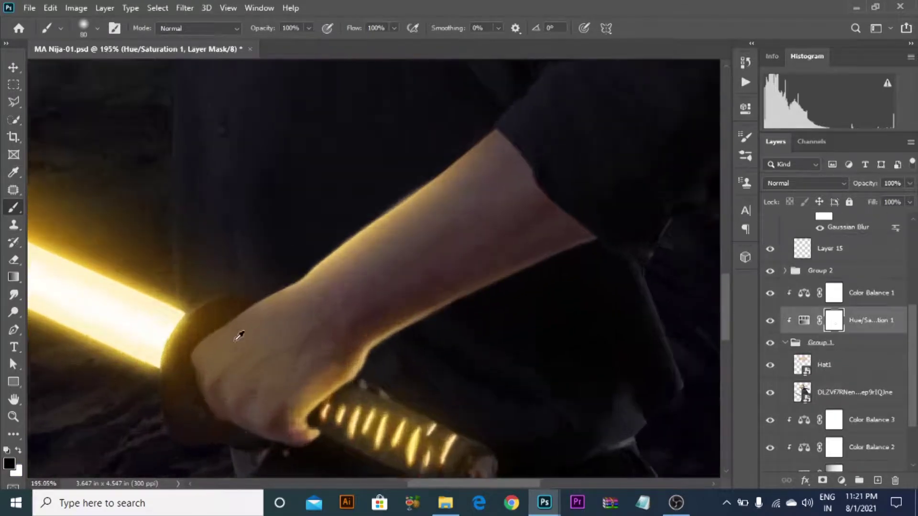
key([)
key(bracketleft)
key(bracketleft)
key(bracketleft)
key(bracketleft)
key(bracketleft)
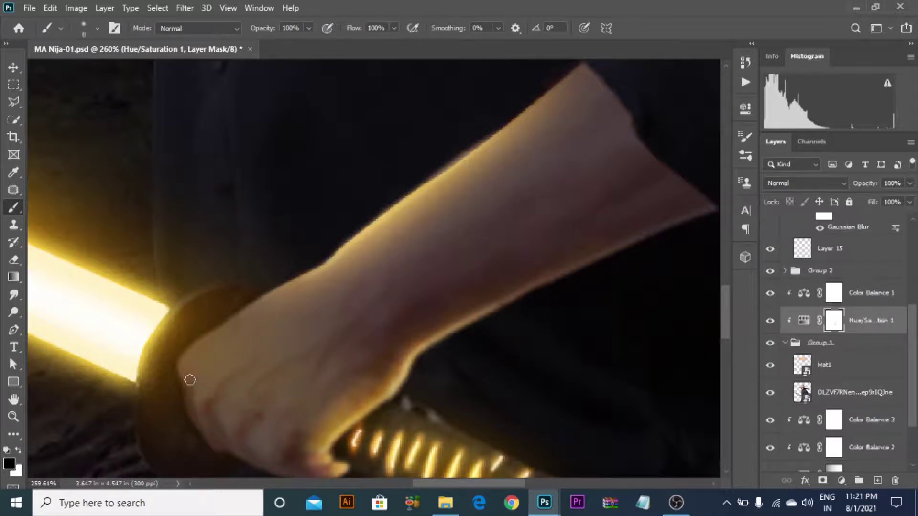
drag(196, 354, 280, 298)
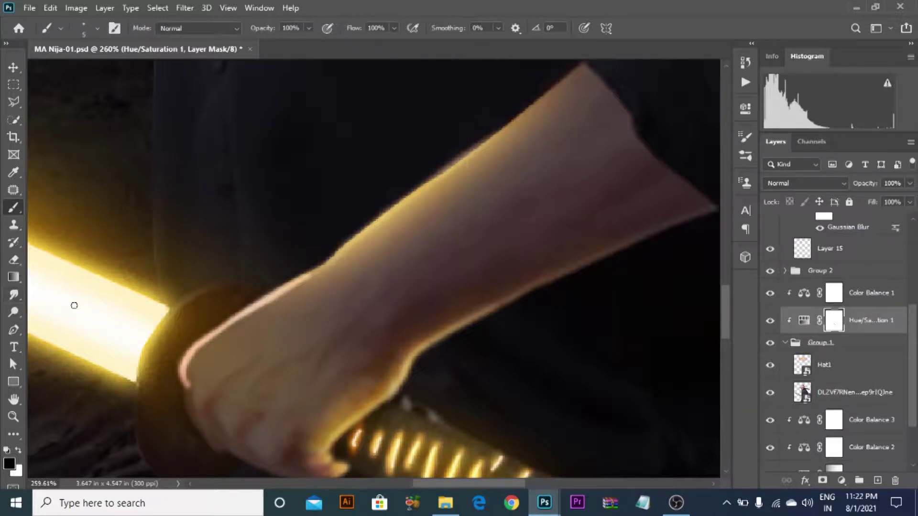
Smudge the new edge highlight into the back of the hand on the Hue/Saturation 1 mask at 50% strength
click(15, 296)
drag(213, 362, 250, 341)
mouse_move(298, 310)
mouse_down()
mouse_move(299, 318)
mouse_move(275, 317)
mouse_move(238, 363)
mouse_move(211, 369)
mouse_move(215, 379)
mouse_move(321, 293)
mouse_move(372, 310)
mouse_up()
scroll(385, 247, down, 5)
scroll(386, 247, down, 3)
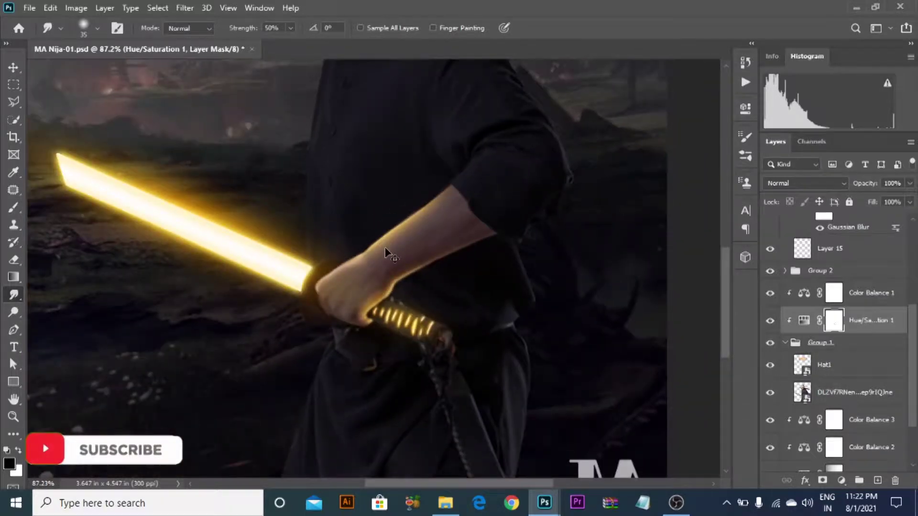
scroll(397, 364, up, 8)
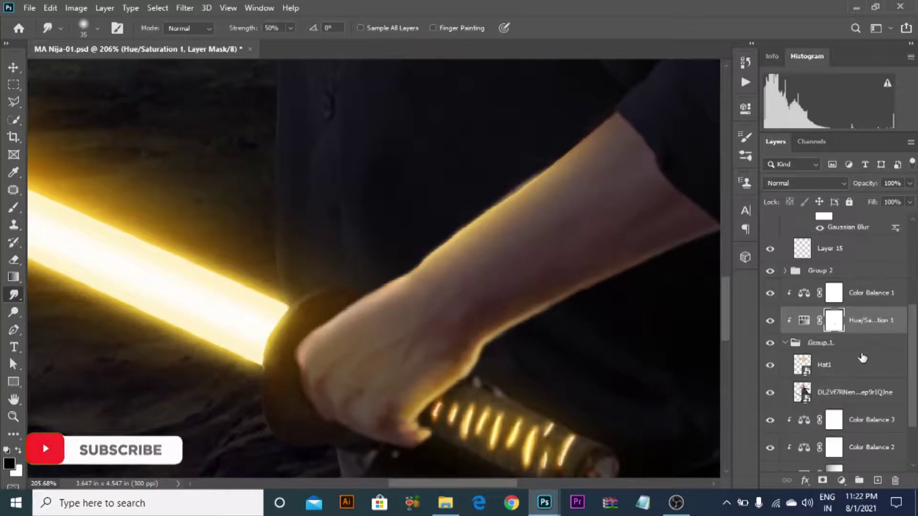
Switch back to the Brush tool and enlarge the soft brush to size 80
click(13, 207)
key(x)
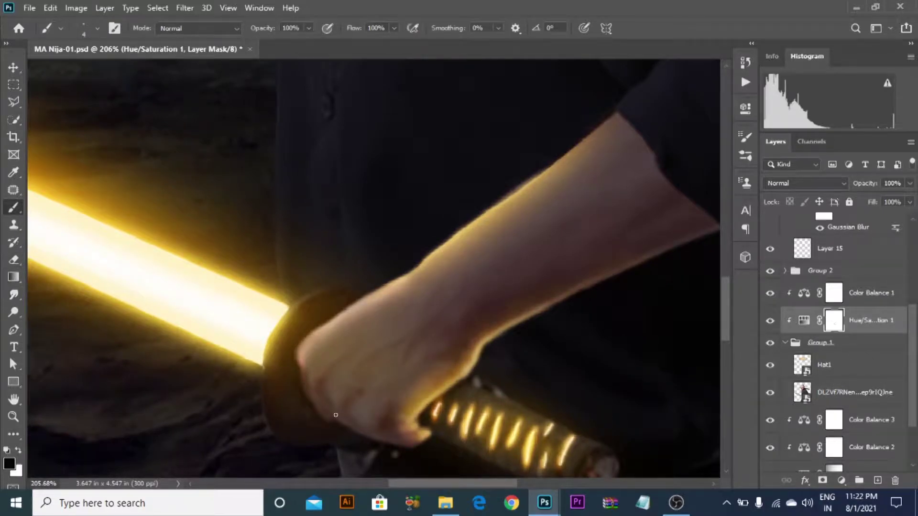
key(])
key(])
key(])
key(])
key(])
key(])
key(])
key(])
key(])
key(])
key(])
key(])
key(])
Set the brush opacity to 45% and paint the Hue/Saturation 1 mask over the knuckles and sword guard
drag(284, 371, 277, 357)
key(ctrl+z)
key(x)
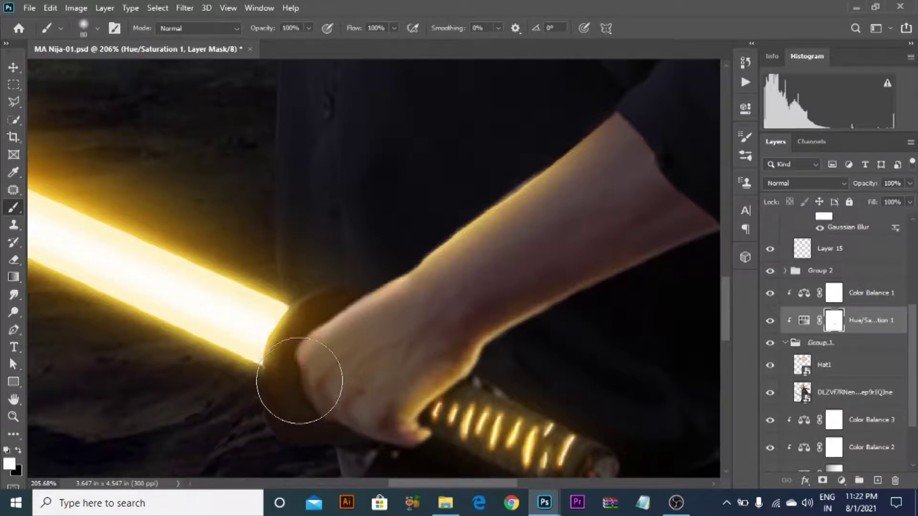
key(x)
click(293, 389)
click(308, 28)
click(275, 43)
click(538, 14)
key(x)
mouse_move(257, 414)
mouse_down()
mouse_move(259, 393)
mouse_move(277, 428)
mouse_move(348, 408)
mouse_move(338, 382)
mouse_up()
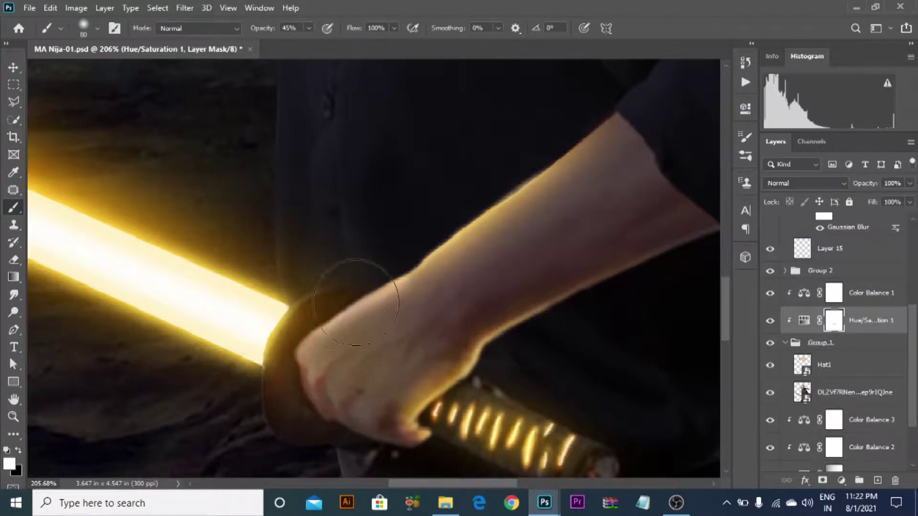
scroll(356, 302, down, 3)
scroll(430, 266, down, 4)
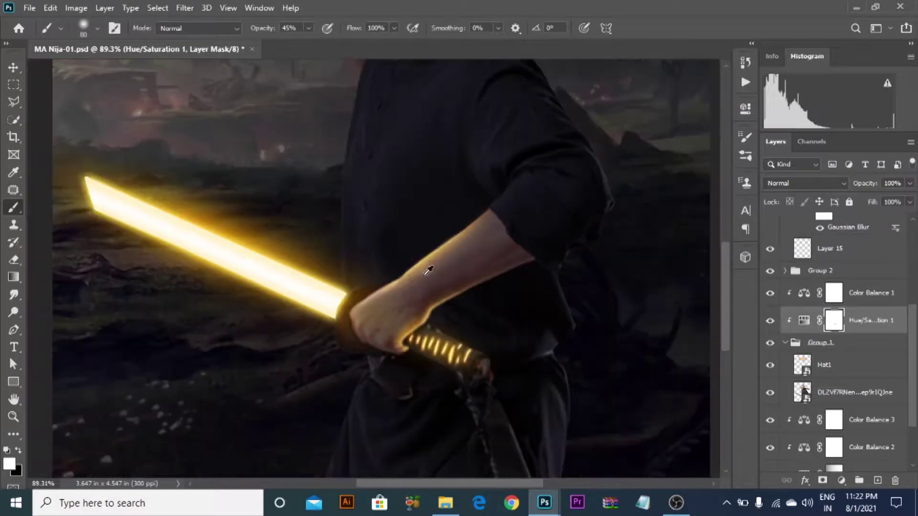
scroll(418, 264, down, 1)
scroll(382, 344, up, 5)
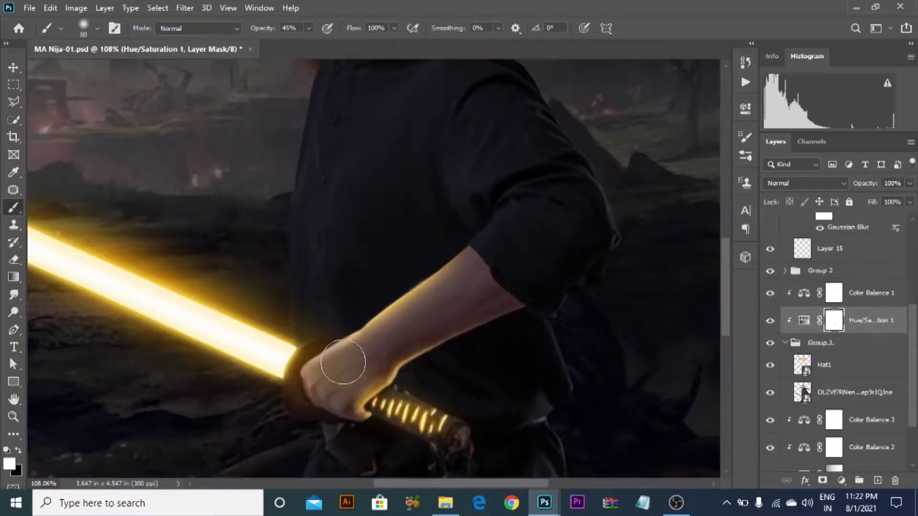
Paint a soft yellow glow over the back of the hand on a new layer above Layer 18 in Hard Light mode
scroll(863, 275, up, 5)
click(859, 293)
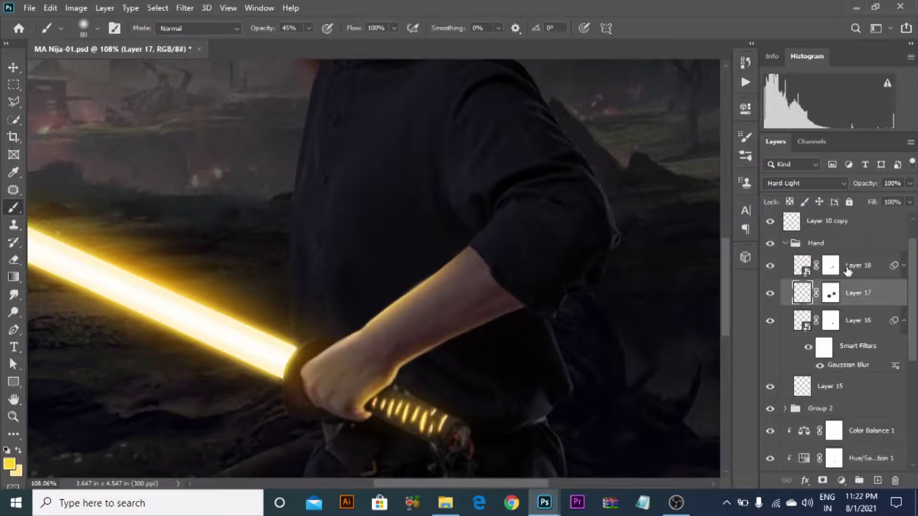
click(803, 268)
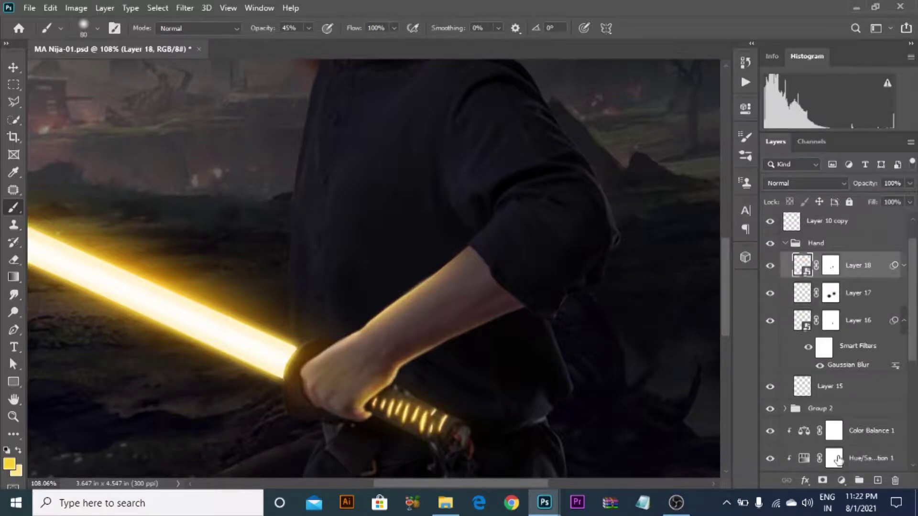
click(878, 480)
scroll(215, 347, up, 3)
mouse_move(351, 390)
mouse_down()
mouse_move(403, 342)
mouse_move(456, 319)
mouse_up()
click(805, 183)
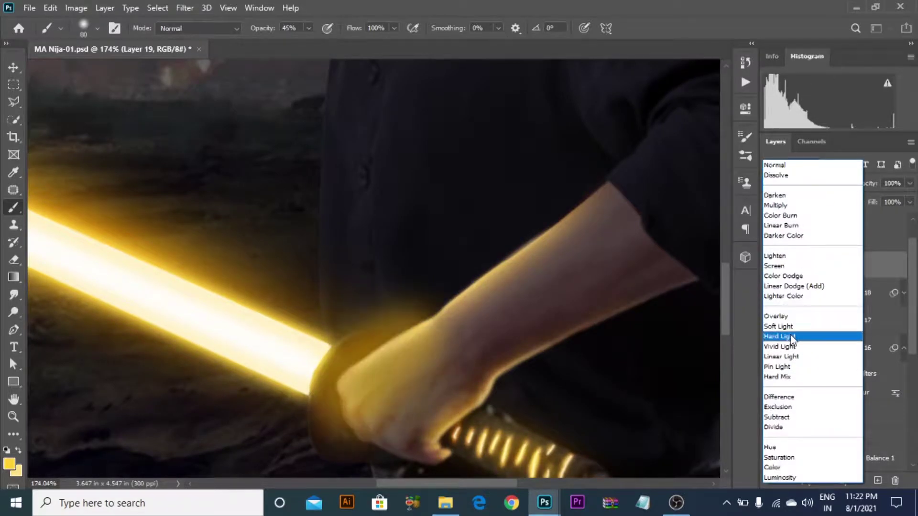
click(791, 337)
Mask Layer 19 and fade the yellow over the knuckles and sword guard with a soft black brush reduced to size 45
click(822, 480)
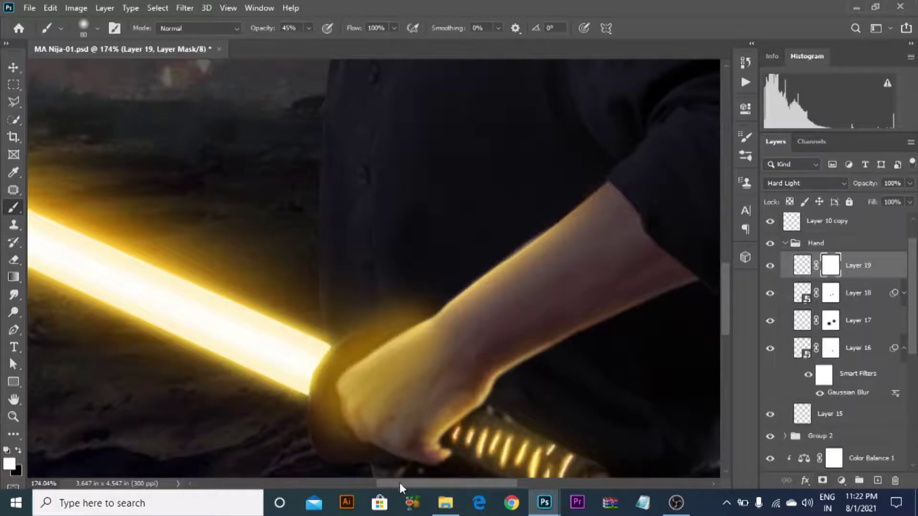
scroll(432, 448, up, 2)
key(x)
mouse_move(471, 339)
mouse_down()
mouse_move(420, 409)
mouse_move(385, 385)
mouse_move(455, 344)
mouse_move(425, 358)
mouse_up()
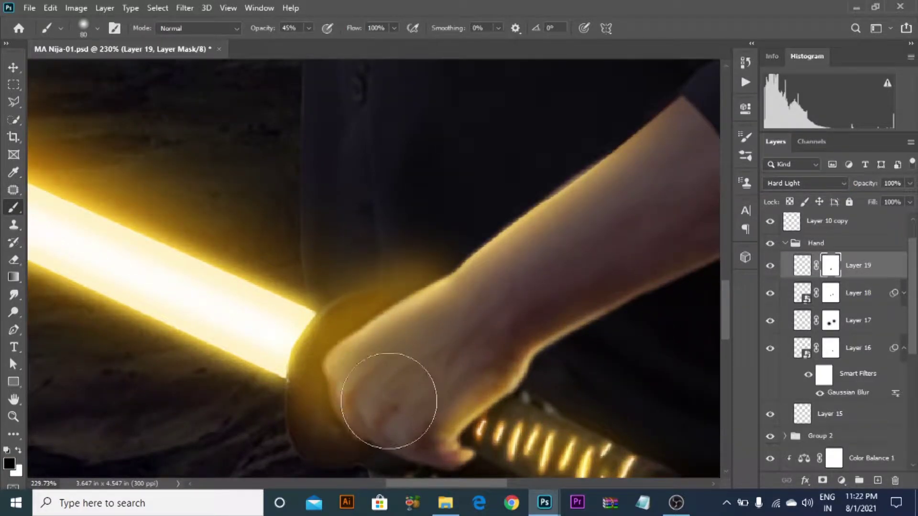
key(bracketleft)
key(bracketleft)
key(bracketleft)
key(bracketleft)
mouse_move(397, 255)
mouse_down()
mouse_move(340, 283)
mouse_move(299, 348)
mouse_move(313, 434)
mouse_move(286, 393)
mouse_up()
scroll(469, 201, down, 6)
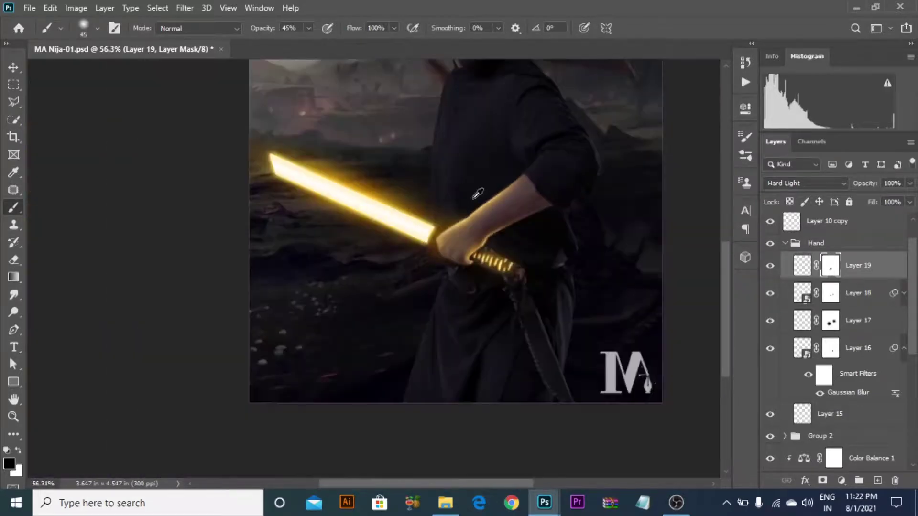
Refine the Layer 19 mask around the hand and sword guard with a size 25 brush, alternating black and white
scroll(389, 304, up, 1)
scroll(390, 304, up, 4)
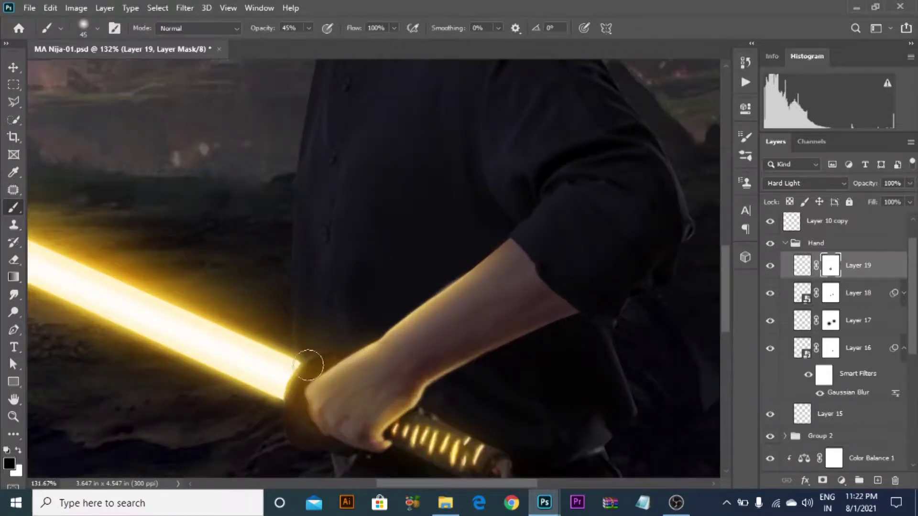
scroll(359, 341, up, 2)
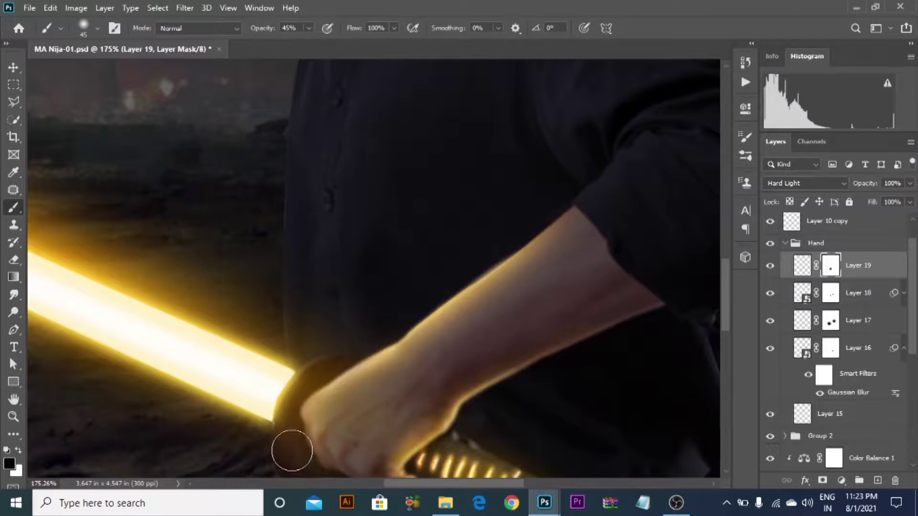
key(x)
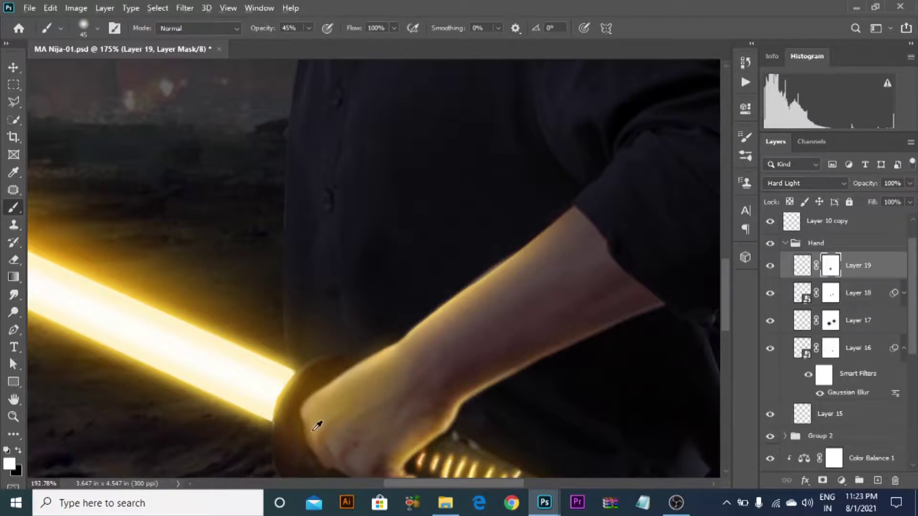
scroll(317, 425, up, 2)
key(x)
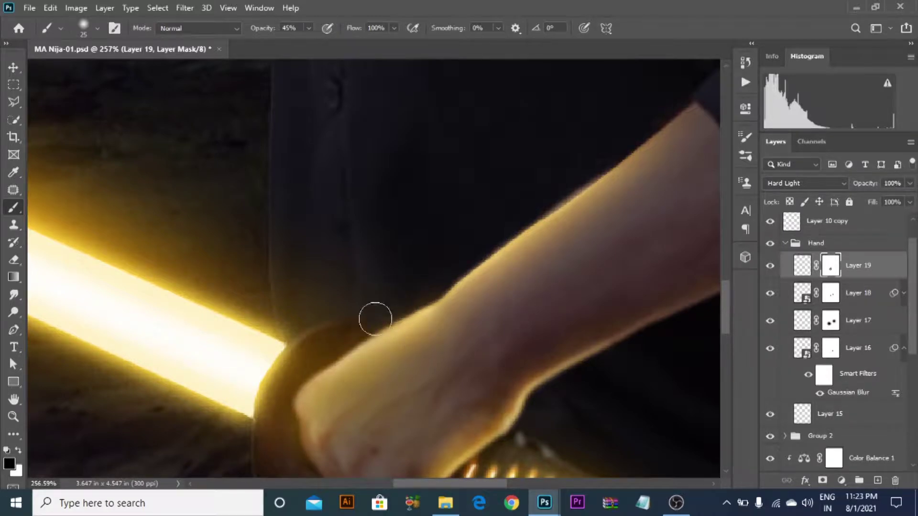
scroll(376, 346, down, 10)
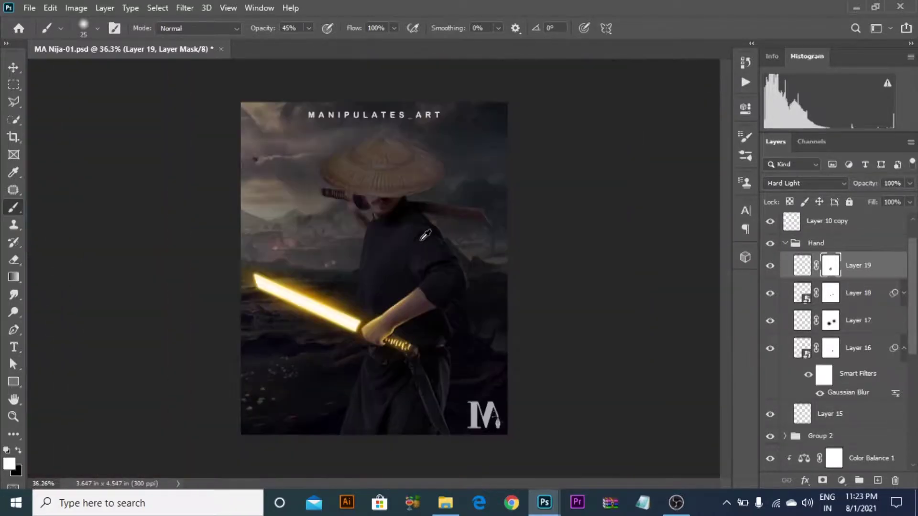
Switch to the Move tool and save the document
scroll(378, 268, up, 3)
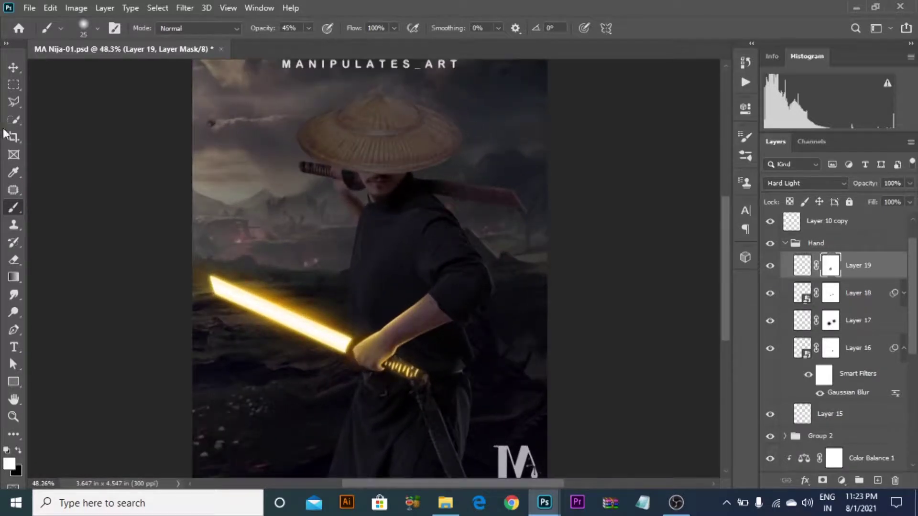
click(14, 68)
key(ctrl+s)
scroll(366, 286, up, 1)
Make the Hue/Saturation 1 layer mask active and save the document
click(366, 286)
scroll(366, 286, down, 3)
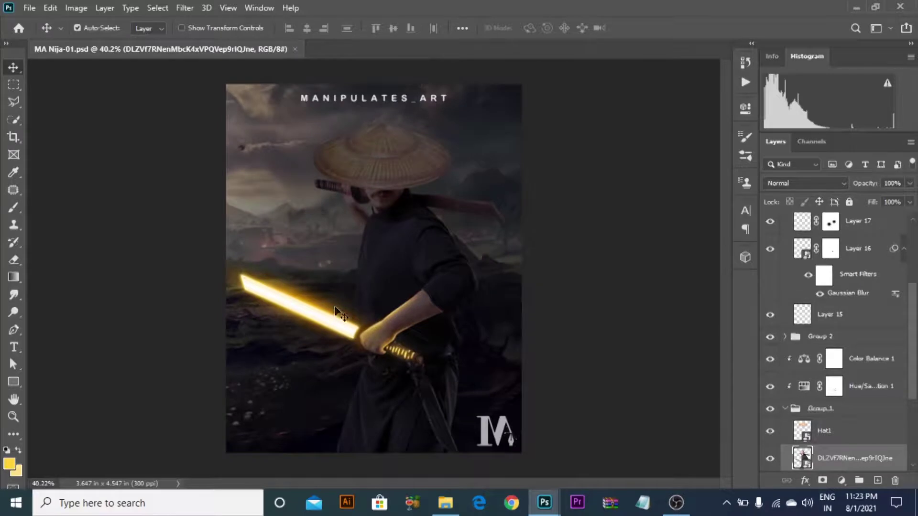
scroll(834, 368, down, 3)
click(832, 302)
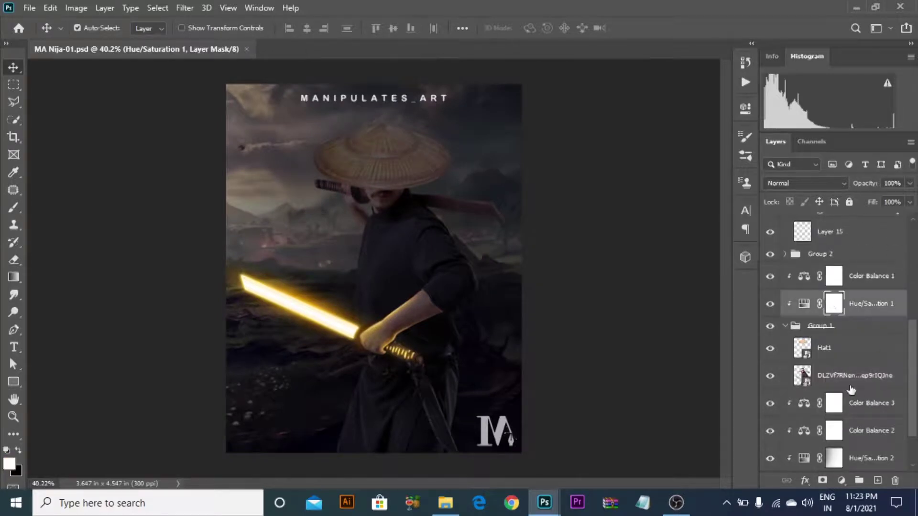
scroll(447, 251, up, 3)
scroll(442, 266, down, 1)
key(ctrl+s)
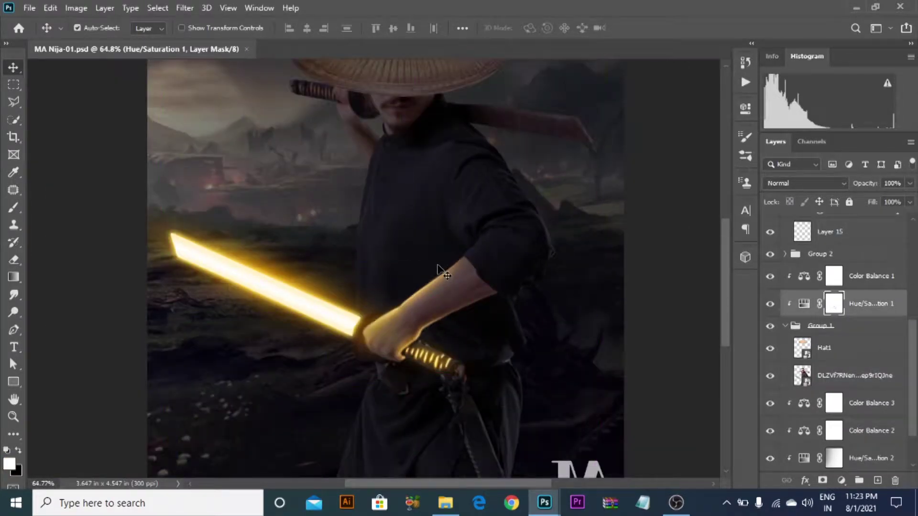
scroll(441, 269, down, 1)
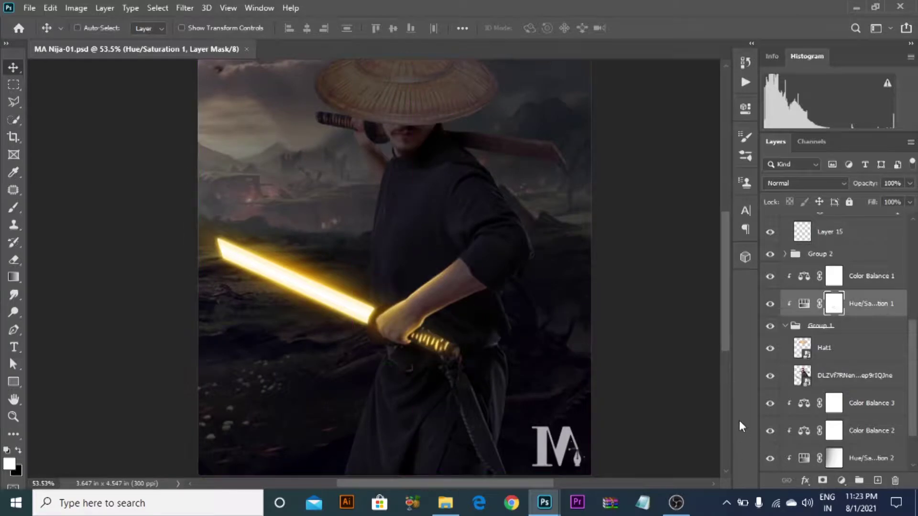
Enlarge the soft brush to size 300 and clear the loaded swordsman outline selection
ctrl+click(805, 377)
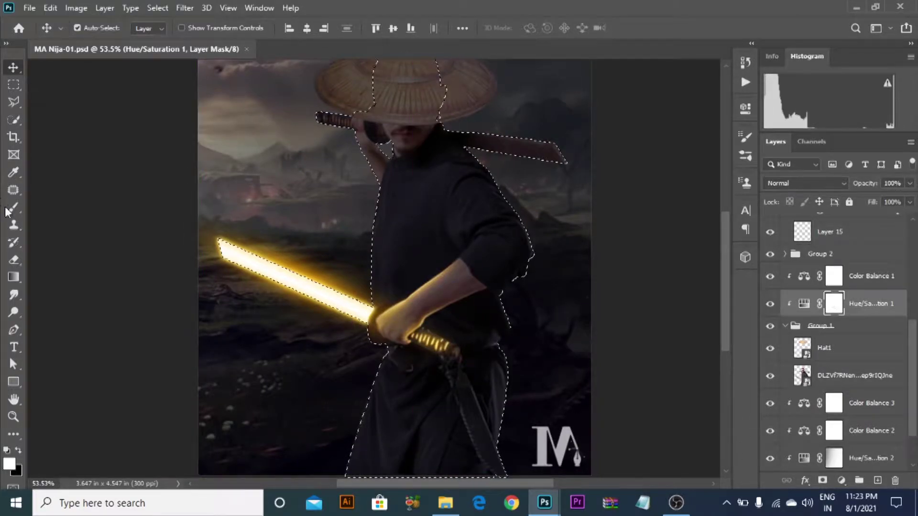
key(b)
key(bracketright)
key(bracketright)
key(bracketright)
key(bracketright)
key(bracketright)
key(bracketright)
key(bracketright)
key(bracketright)
key(bracketright)
key(bracketright)
key(bracketright)
key(bracketright)
key(bracketright)
key(bracketright)
key(bracketright)
key(bracketright)
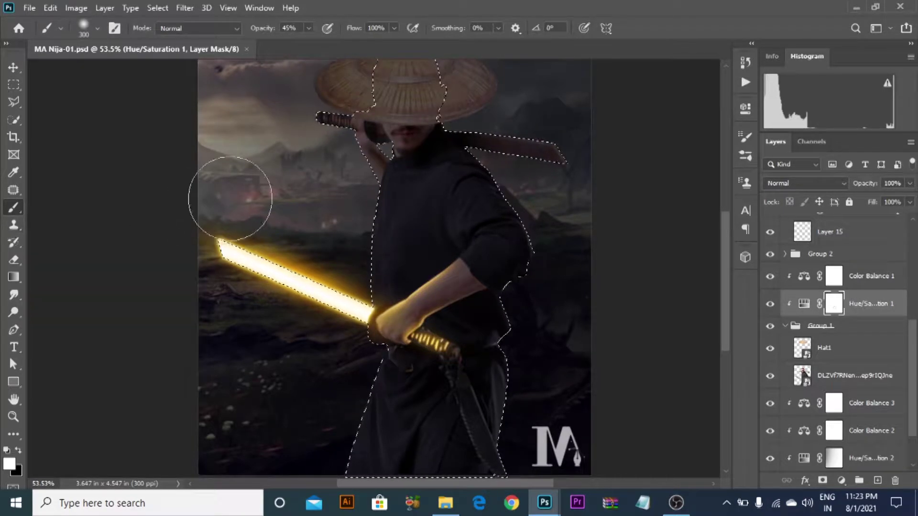
key(ctrl+d)
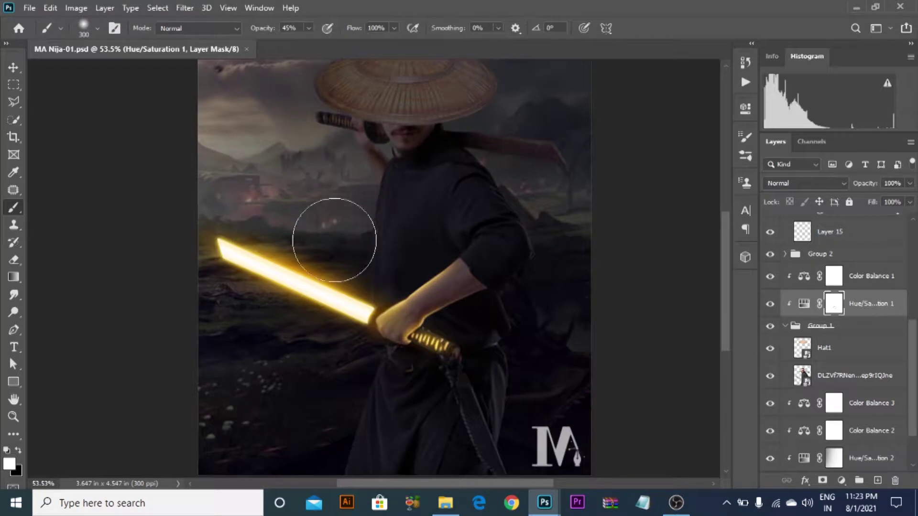
Paint black at 45% opacity on the Hue/Saturation 1 mask along the swordsman's sword-facing torso and robe
key(x)
mouse_move(341, 256)
mouse_down()
mouse_move(342, 350)
mouse_move(336, 248)
mouse_up()
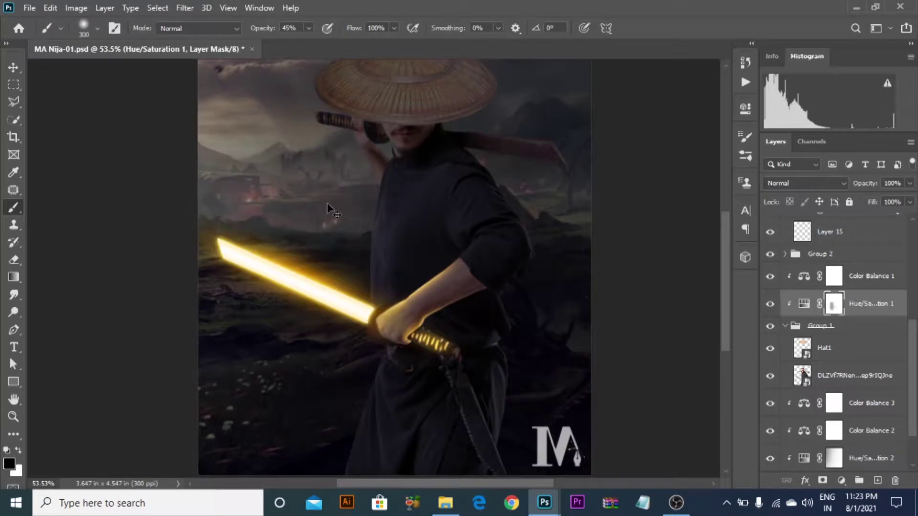
mouse_move(328, 190)
mouse_down()
mouse_move(325, 227)
mouse_move(319, 200)
mouse_move(346, 351)
mouse_move(350, 300)
mouse_move(336, 395)
mouse_move(338, 373)
mouse_move(313, 438)
mouse_move(344, 404)
mouse_move(357, 353)
mouse_move(362, 370)
mouse_move(371, 343)
mouse_move(353, 305)
mouse_move(346, 245)
mouse_move(363, 291)
mouse_move(374, 291)
mouse_move(369, 322)
mouse_move(378, 350)
mouse_up()
scroll(420, 250, down, 3)
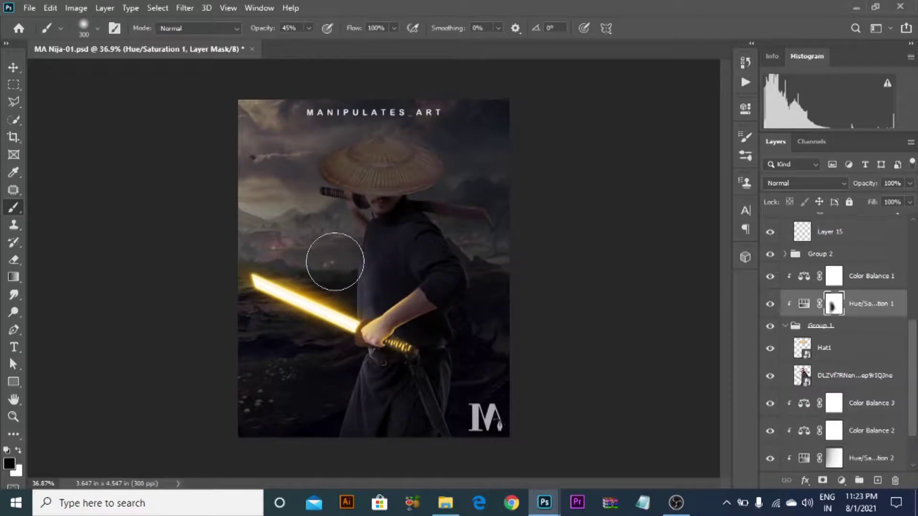
Collapse the Hand group, add a new layer above it and load the swordsman's outline as a selection
scroll(892, 328, up, 5)
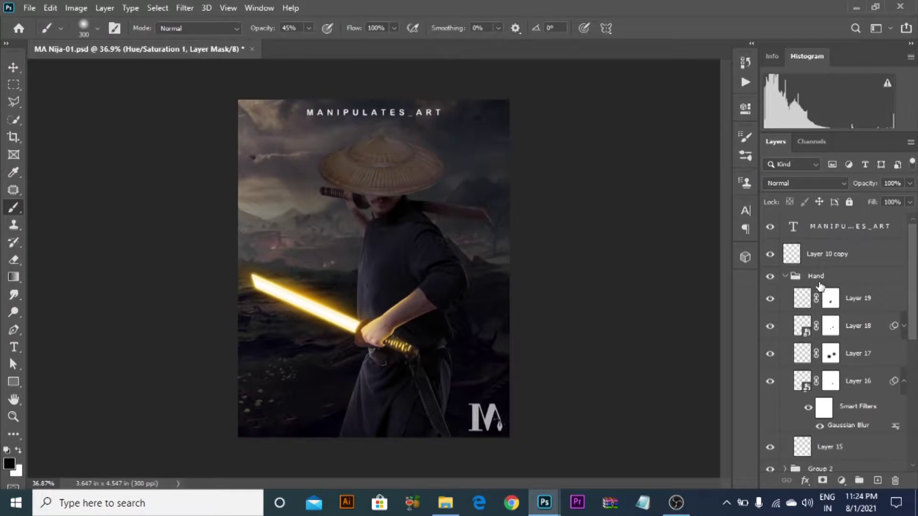
click(784, 276)
click(823, 277)
click(877, 480)
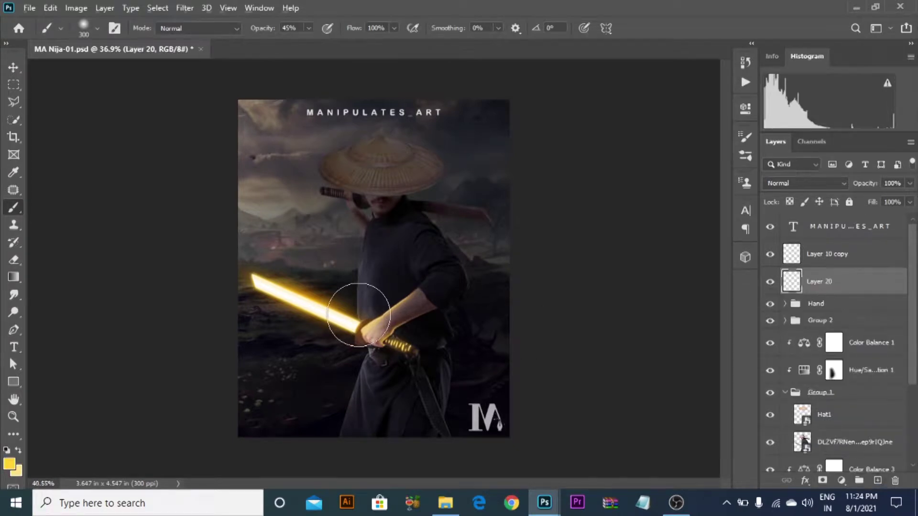
scroll(382, 305, up, 3)
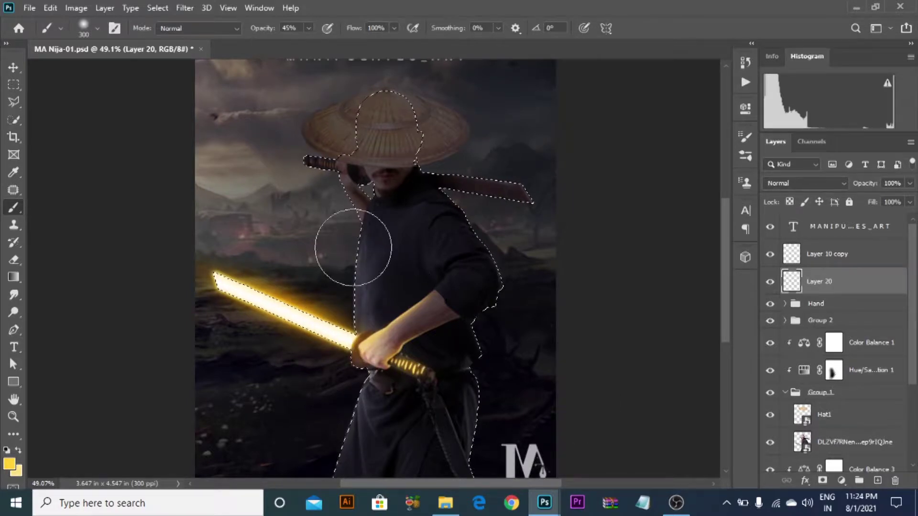
Paint a soft yellow glow at 45% opacity along the sword-facing torso, robe, hand and blade on Layer 20, and deselect
drag(328, 262, 334, 348)
key(ctrl+z)
mouse_move(319, 262)
mouse_down()
mouse_move(338, 325)
mouse_move(341, 393)
mouse_move(316, 427)
mouse_up()
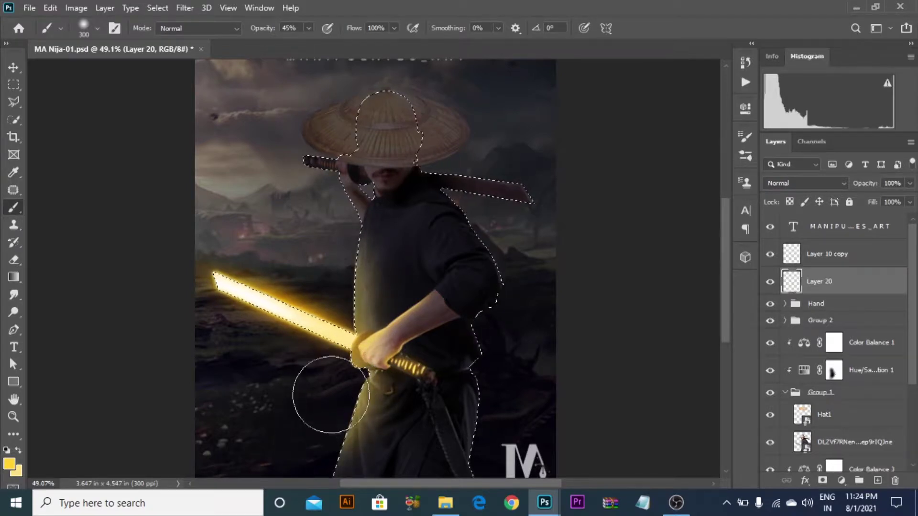
click(374, 370)
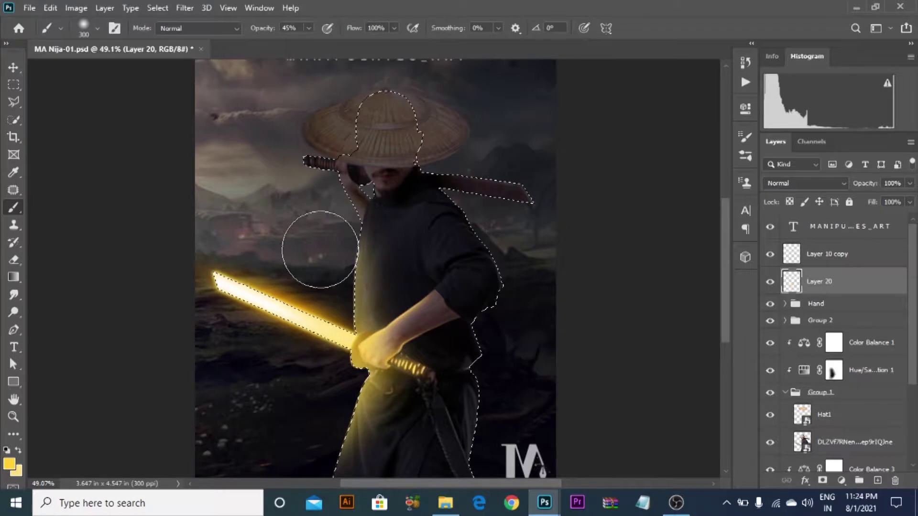
click(317, 349)
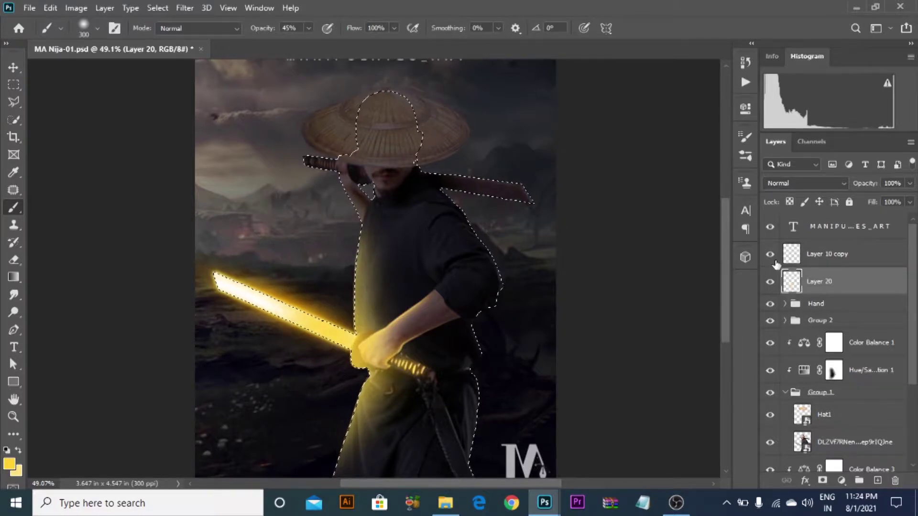
key(ctrl+d)
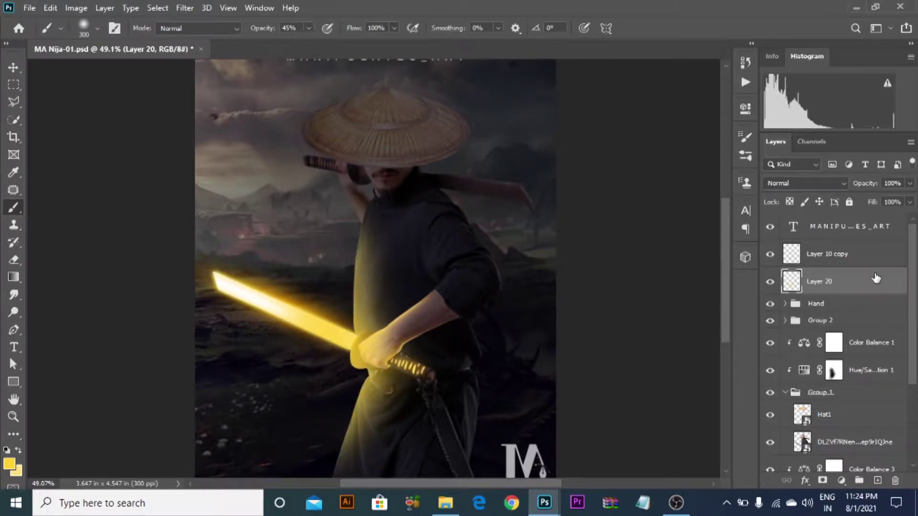
Collapse Group 1 and set Layer 20's blend mode to Hard Light
click(785, 391)
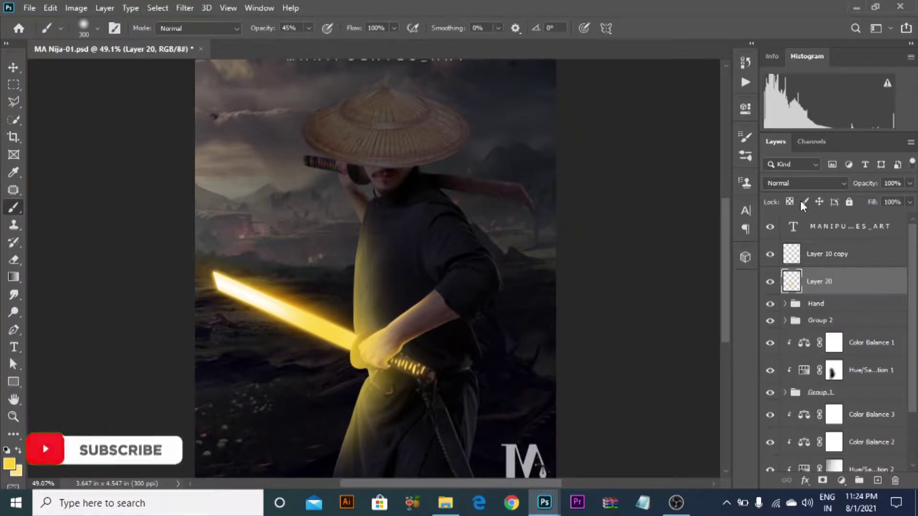
click(804, 184)
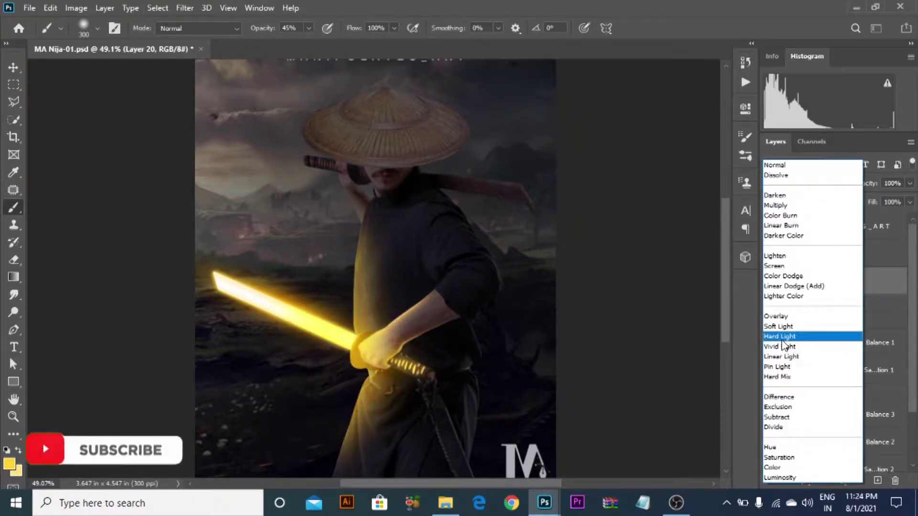
click(782, 339)
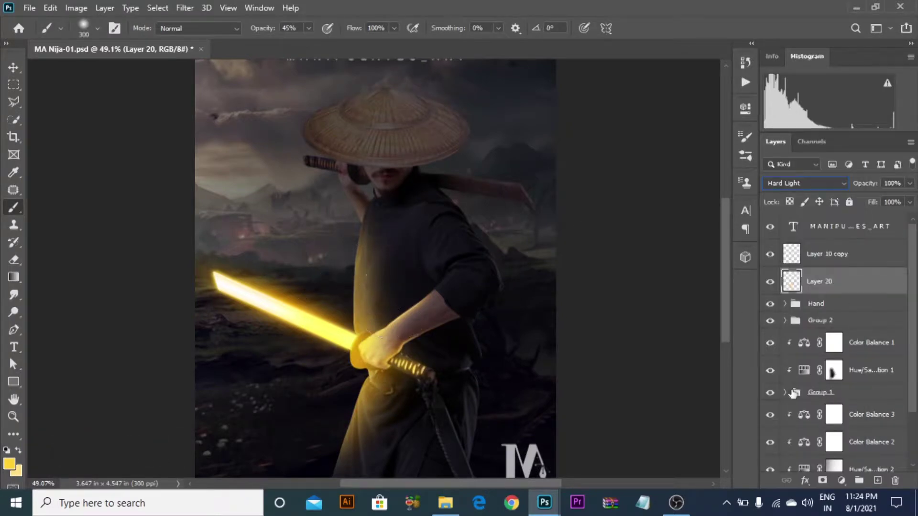
Load the outline of the swordsman layer in Group 1 as a selection and make Layer 20 active
click(782, 393)
scroll(862, 369, down, 2)
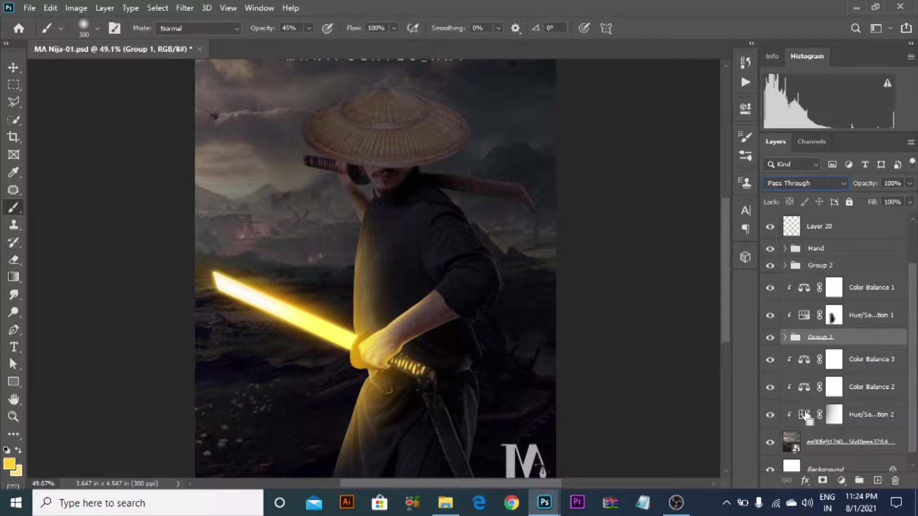
click(784, 337)
ctrl+click(802, 387)
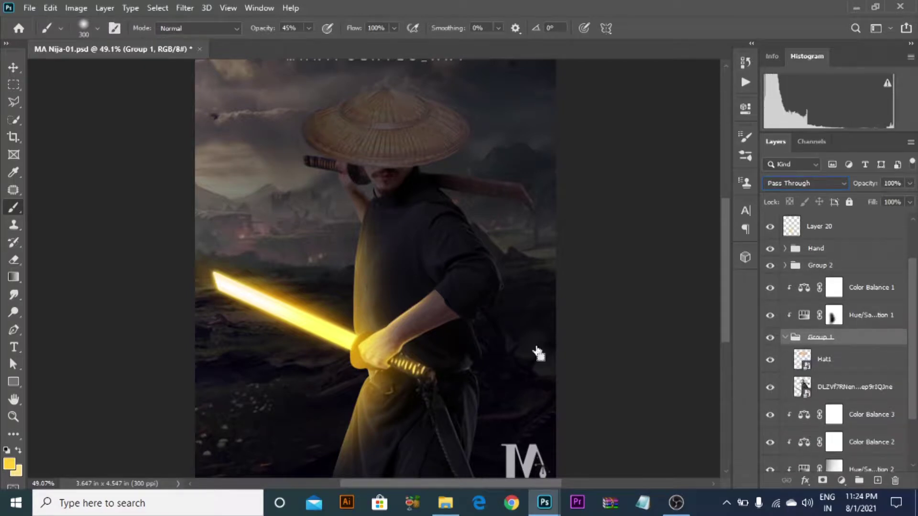
scroll(841, 334, up, 2)
click(819, 281)
Try yellow strokes over the chest on Layer 20 at 45% and 17% brush opacity, undoing each one
mouse_move(384, 255)
mouse_down()
mouse_move(369, 363)
mouse_move(390, 337)
mouse_up()
key(ctrl+z)
click(309, 28)
click(290, 44)
click(739, 33)
drag(374, 262, 383, 304)
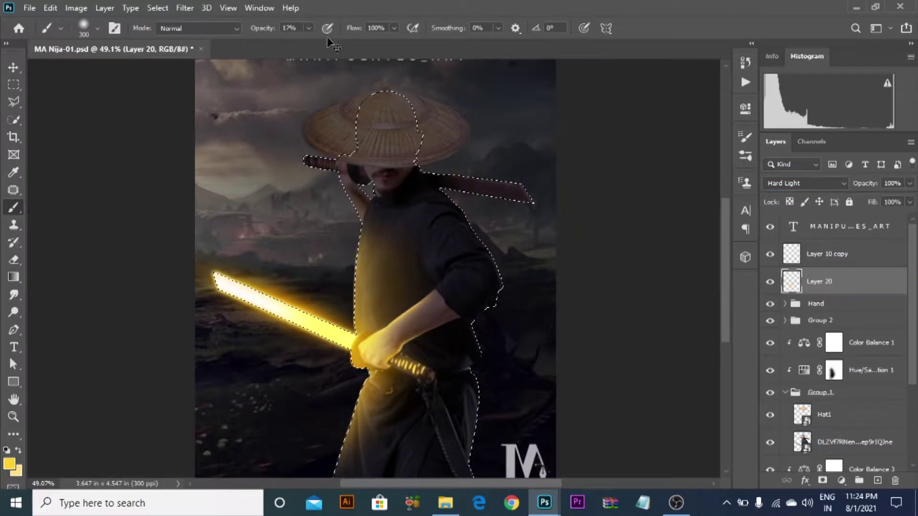
key(ctrl+z)
Set the brush opacity to 8% and paint a faint yellow glow over the chest on Layer 20
click(310, 30)
click(301, 44)
drag(372, 252, 390, 321)
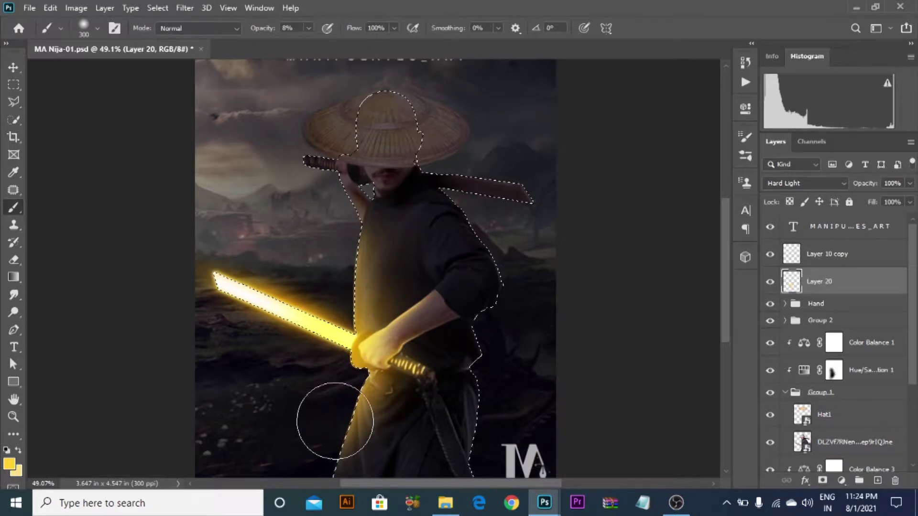
Deselect the swordsman outline and lower Layer 20's opacity to 64%
key(ctrl+d)
scroll(308, 338, up, 5)
scroll(365, 292, down, 3)
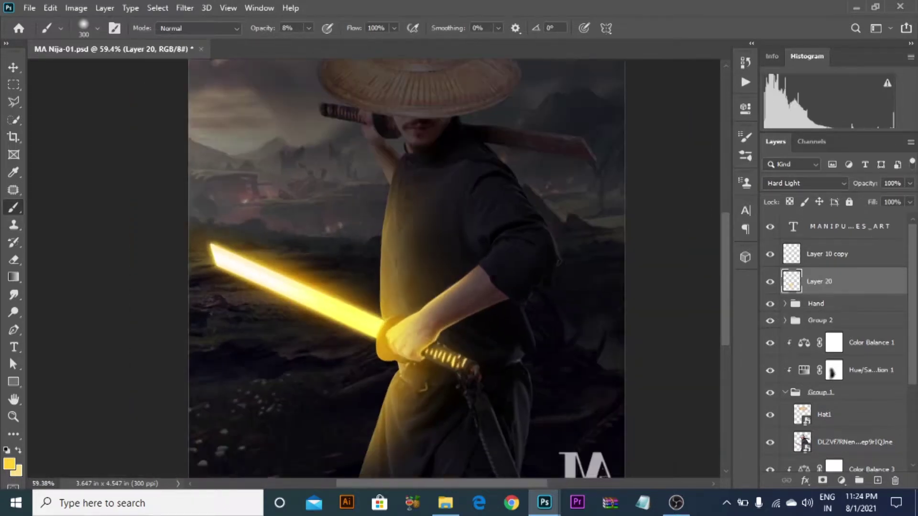
click(910, 183)
drag(909, 198, 895, 199)
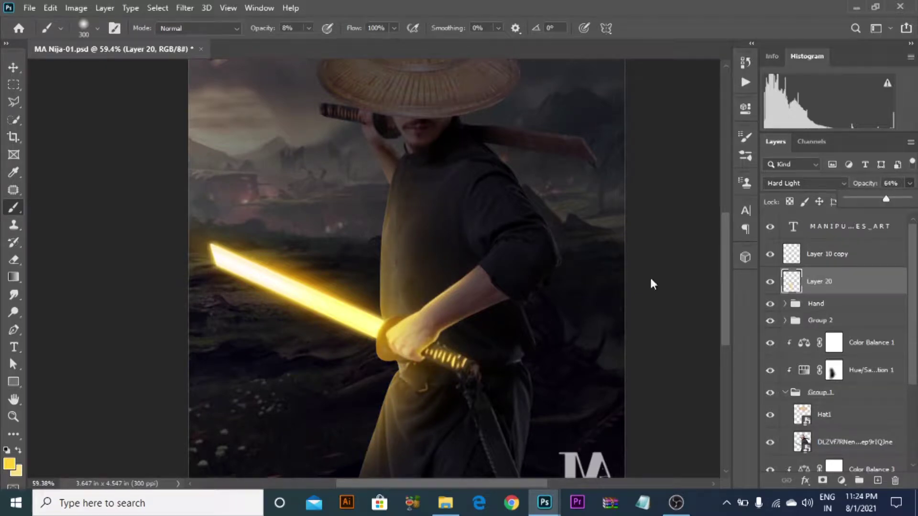
Add a mask to Layer 20 and set up a soft black brush at size 35 and 100% opacity
scroll(323, 315, up, 2)
scroll(329, 286, up, 2)
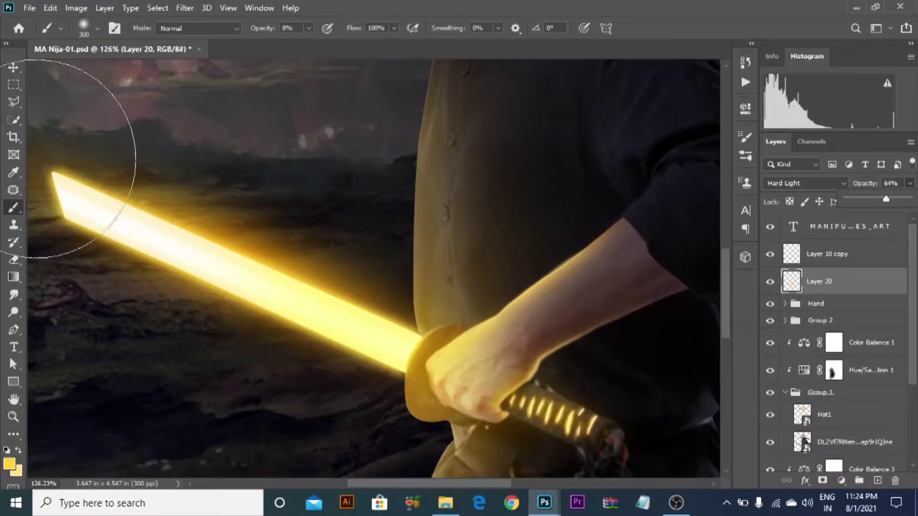
key(l)
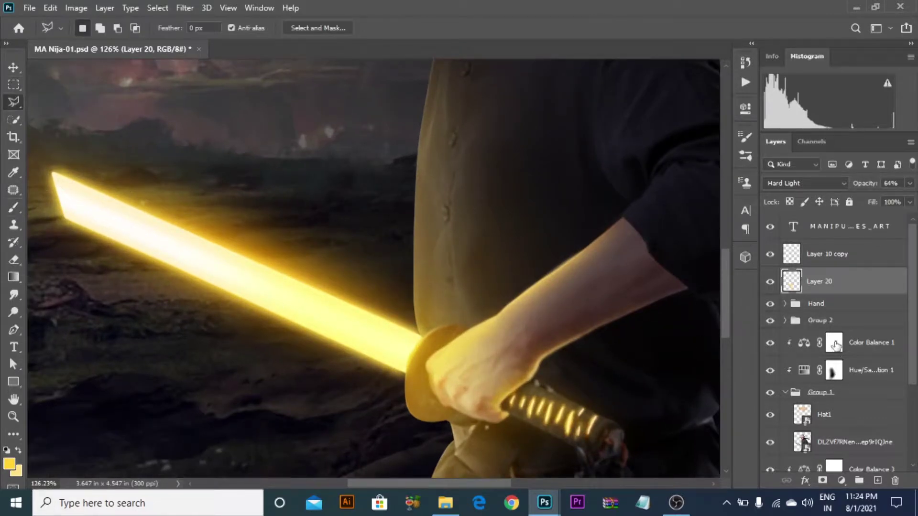
click(823, 481)
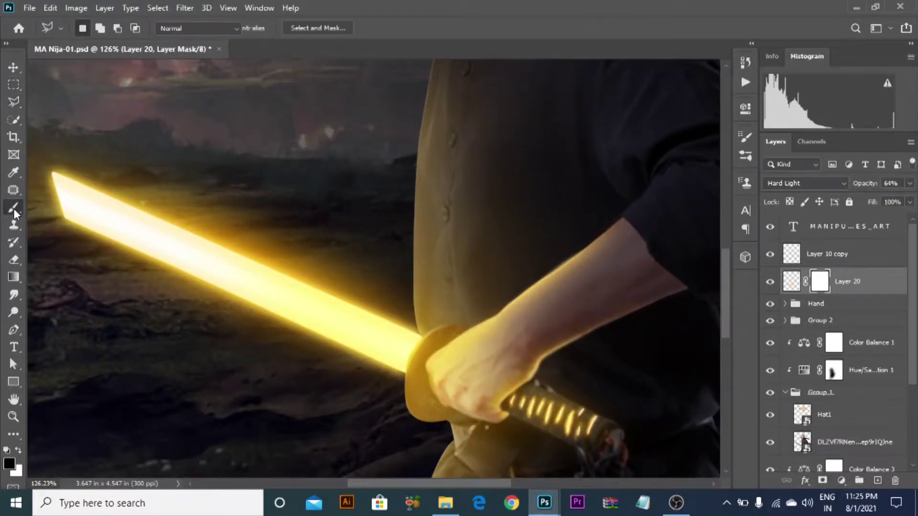
click(14, 209)
scroll(430, 282, up, 1)
right_click(430, 282)
click(791, 32)
key(bracketleft)
key(bracketleft)
key(bracketleft)
key(bracketleft)
key(bracketleft)
key(bracketleft)
key(bracketleft)
key(bracketleft)
key(bracketleft)
key(bracketleft)
key(bracketleft)
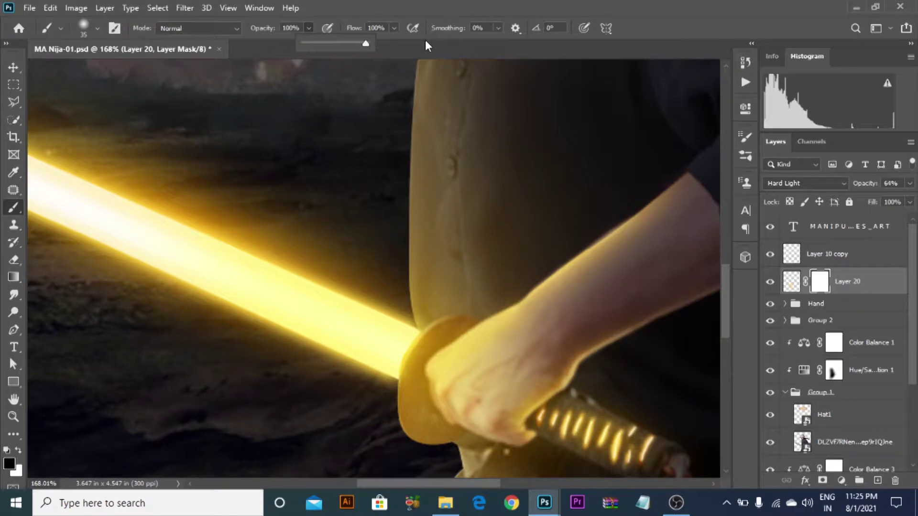
Paint black on Layer 20's mask to remove the yellow from the sword guard, with brush sizes from 9 to 35
mouse_move(467, 377)
mouse_down()
mouse_move(483, 334)
mouse_move(448, 343)
mouse_up()
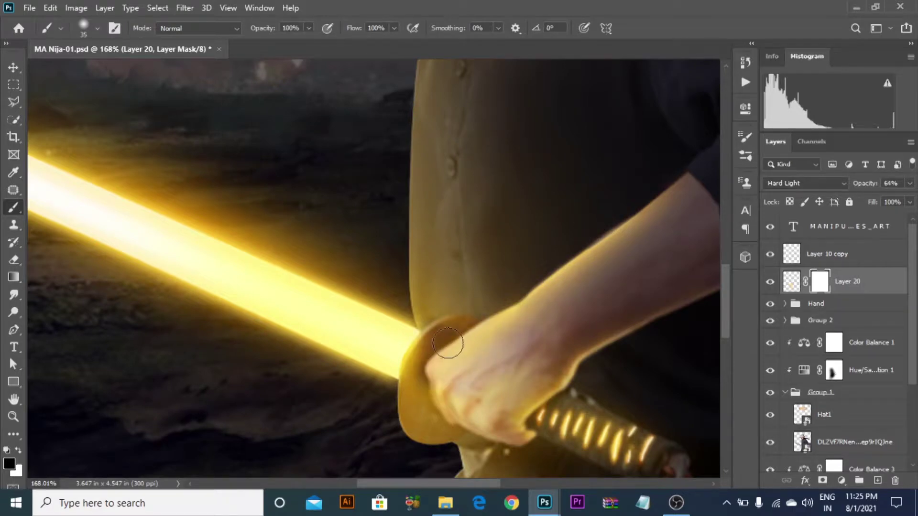
scroll(462, 345, up, 1)
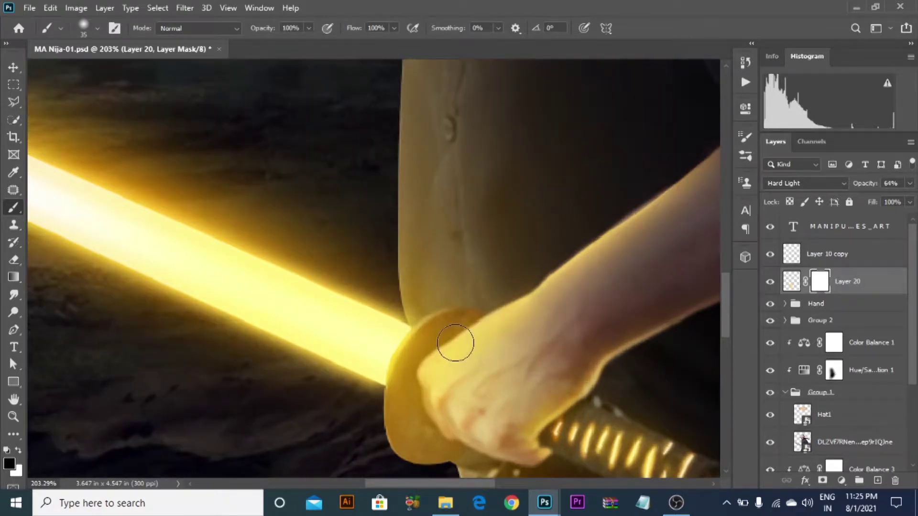
key(bracketright)
drag(395, 359, 472, 330)
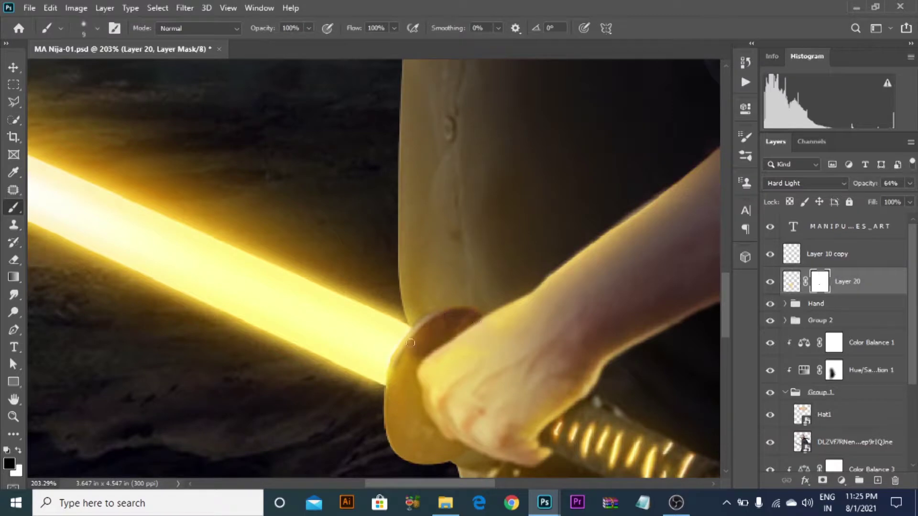
key(bracketright)
key(bracketright)
key(bracketright)
mouse_move(409, 367)
mouse_down()
mouse_move(440, 444)
mouse_move(478, 458)
mouse_up()
scroll(497, 434, down, 1)
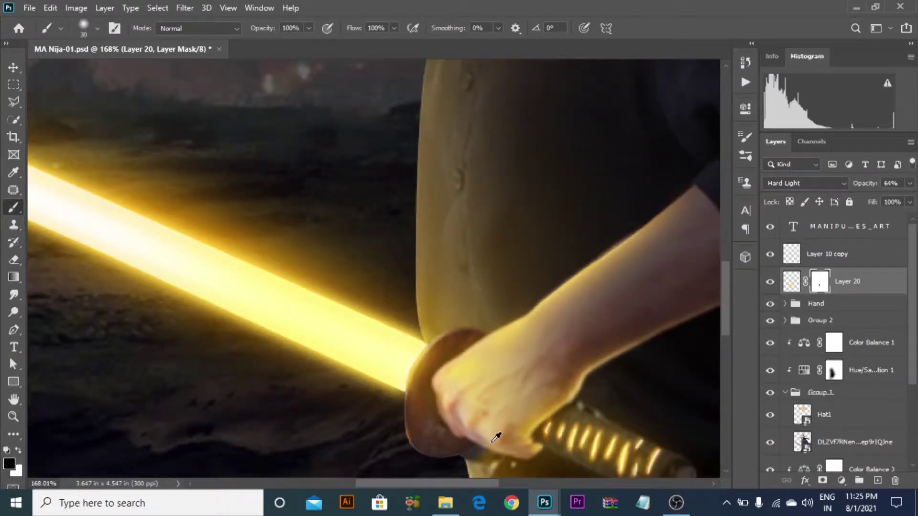
Restore the yellow on the cloth just below the fingers with a size 9 white brush on Layer 20's mask
scroll(514, 443, up, 4)
key(x)
key(bracketleft)
key(bracketleft)
key(bracketleft)
mouse_move(492, 365)
mouse_down()
mouse_move(444, 350)
mouse_move(540, 380)
mouse_up()
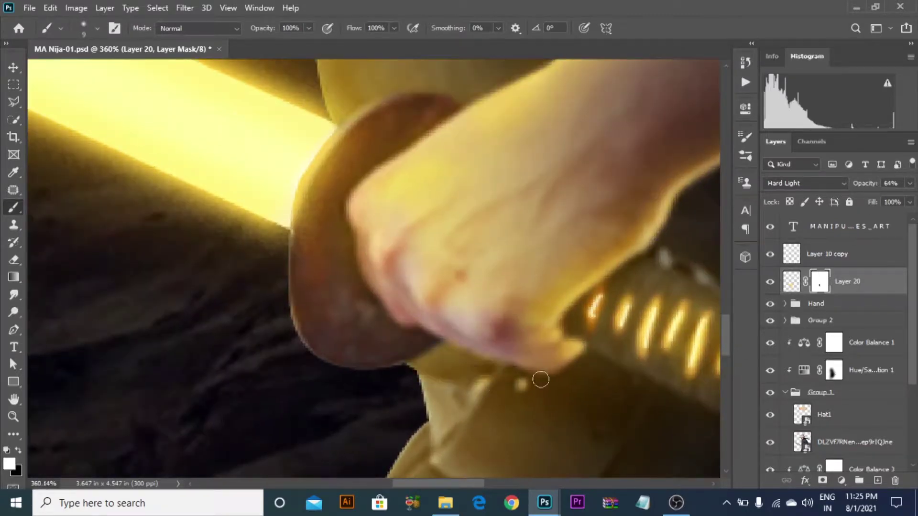
Paint black on Layer 20's mask to clear the extra yellow from the blade and the hand, using a size 45 brush
scroll(502, 255, down, 3)
key(bracketright)
drag(377, 285, 343, 279)
key(bracketleft)
key(bracketleft)
key(bracketleft)
drag(494, 298, 559, 260)
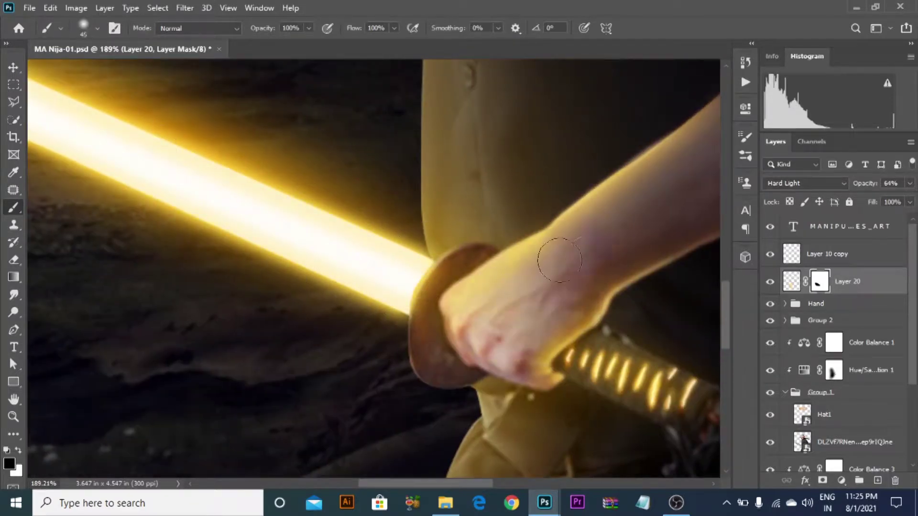
Softly restore yellow on the hand with an enlarged white brush at 22% opacity on Layer 20's mask
key(x)
click(309, 27)
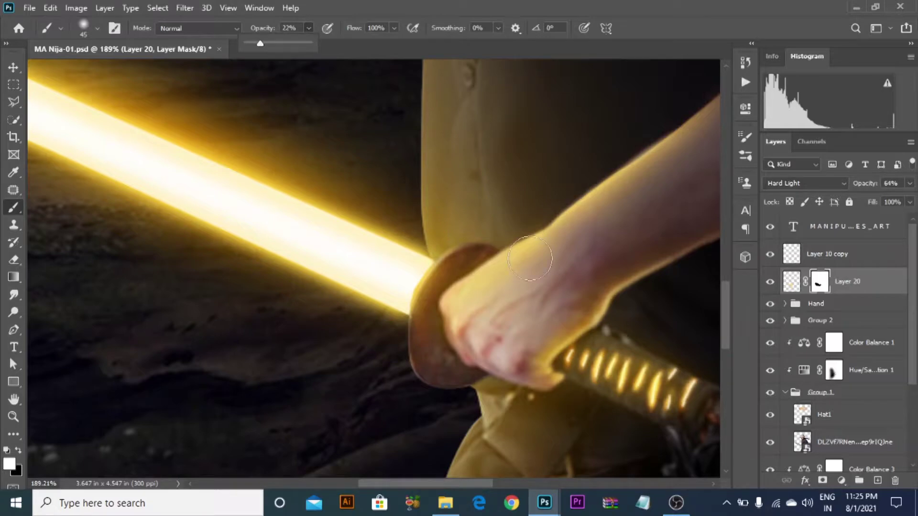
key(bracketright)
key(bracketright)
key(bracketright)
key(bracketright)
mouse_move(505, 342)
mouse_down()
mouse_move(468, 331)
mouse_move(501, 331)
mouse_move(535, 298)
mouse_move(503, 330)
mouse_up()
scroll(627, 235, down, 3)
scroll(631, 229, down, 4)
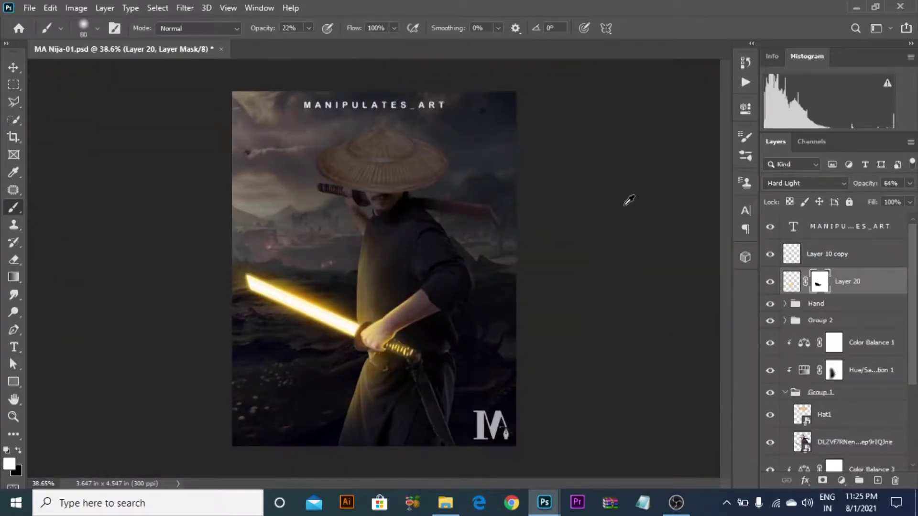
scroll(422, 309, up, 2)
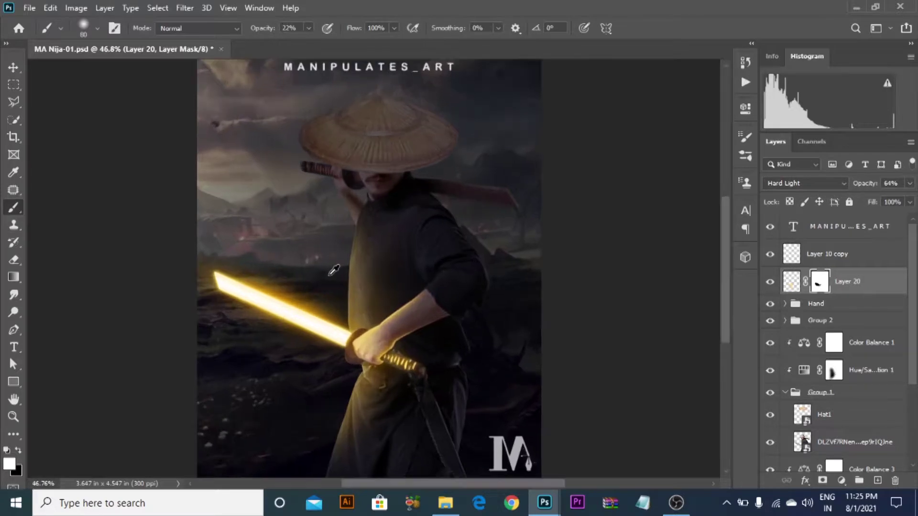
scroll(333, 272, down, 3)
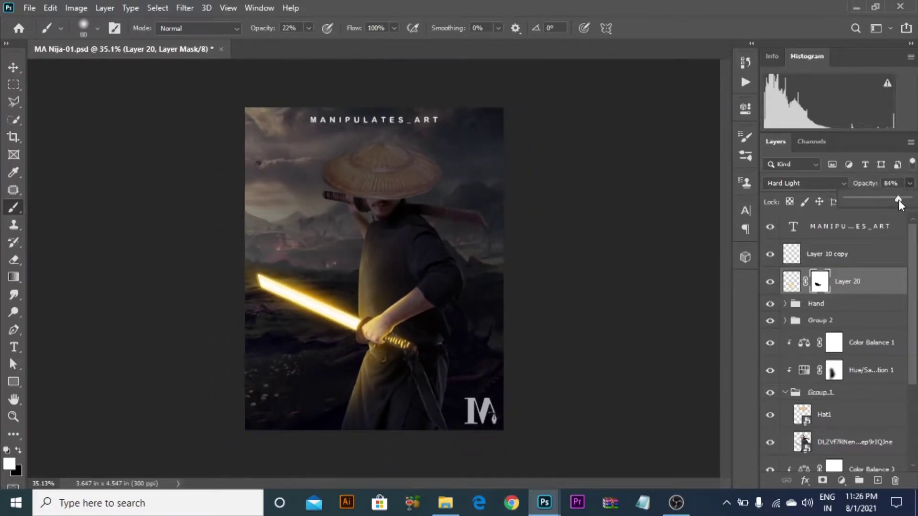
Set Layer 20's opacity to 71%
drag(907, 205, 889, 199)
click(15, 69)
scroll(416, 347, up, 2)
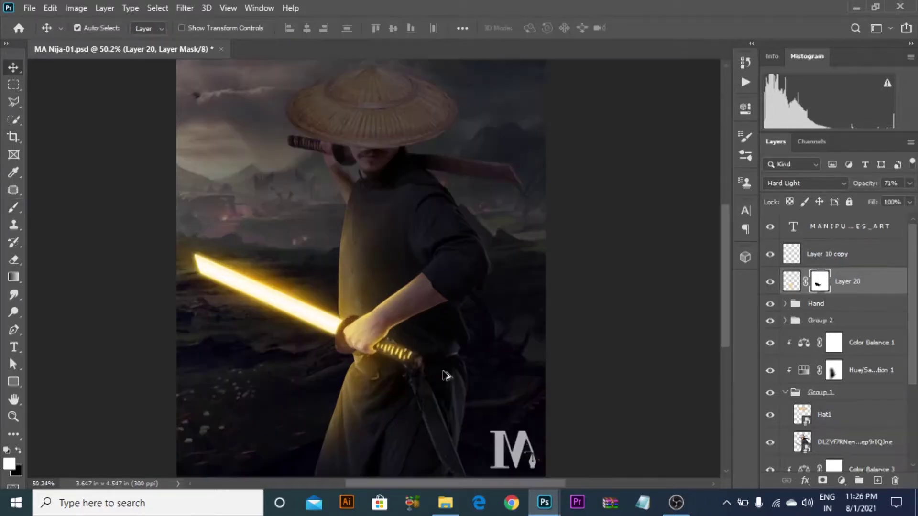
Load the swordsman layer's outline as a selection and add a new layer above Layer 20 for painting
ctrl+click(803, 442)
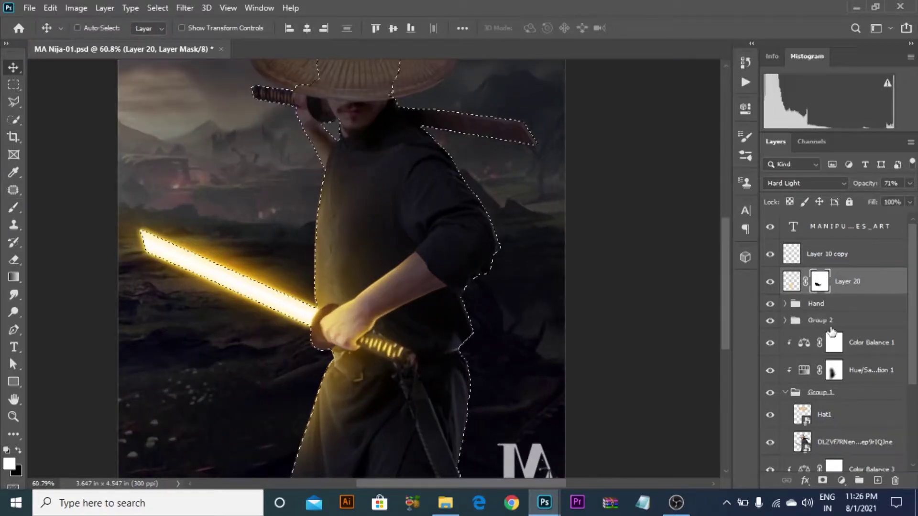
click(877, 480)
click(13, 214)
Subtract the blade section next to the sword guard from the selection with the Polygonal Lasso
scroll(317, 266, up, 6)
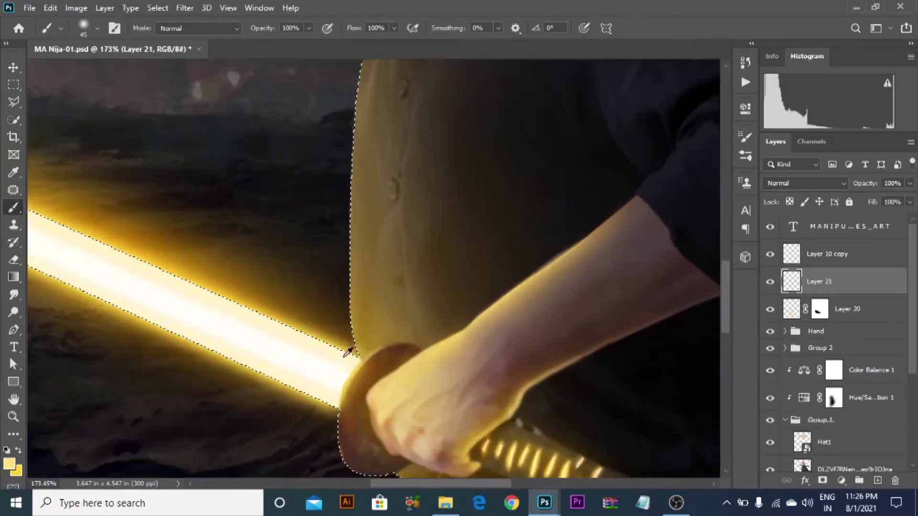
click(14, 101)
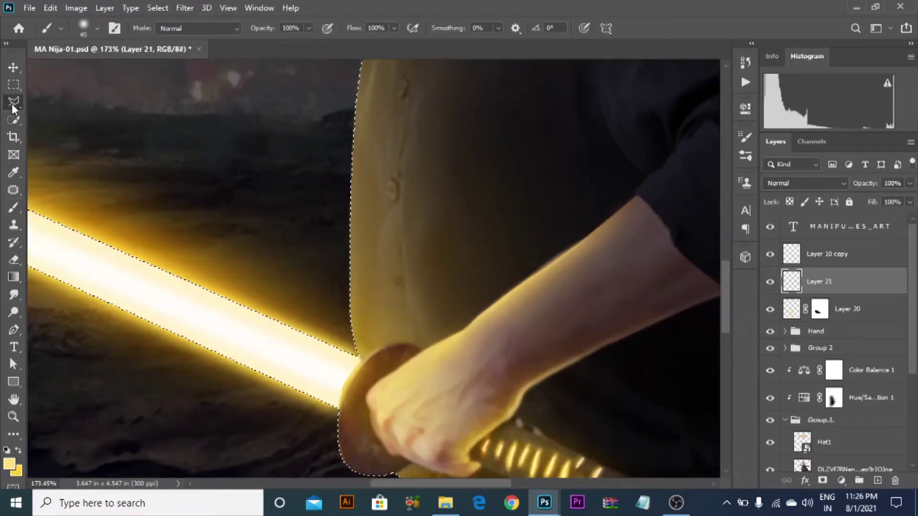
scroll(368, 358, up, 2)
drag(350, 348, 361, 363)
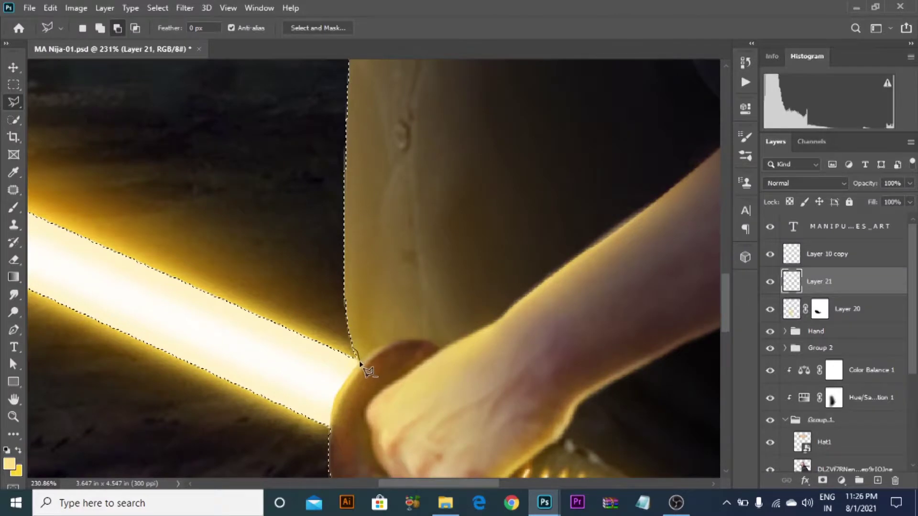
click(340, 390)
click(333, 411)
click(330, 436)
click(282, 451)
click(134, 433)
click(227, 167)
click(359, 363)
Subtract the remaining length of the blade, out towards its tip, from the swordsman selection
scroll(359, 363, up, 2)
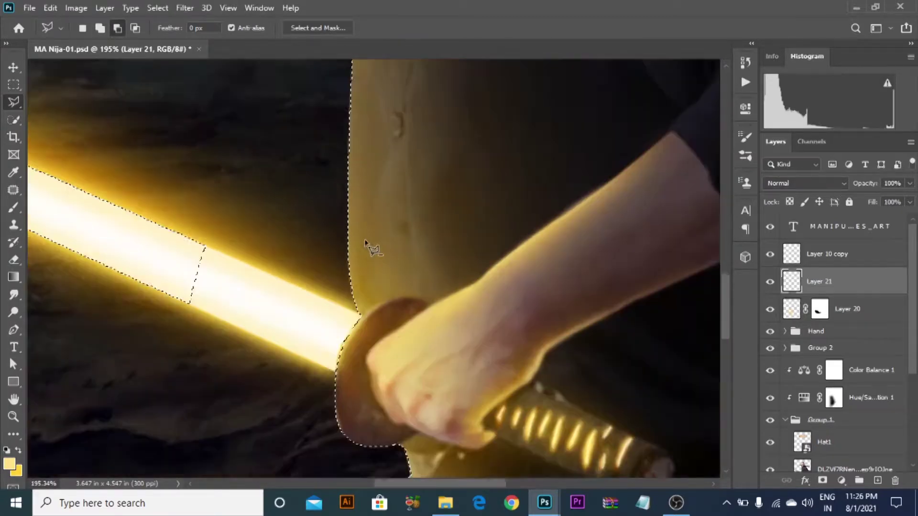
scroll(369, 244, down, 3)
click(200, 348)
click(29, 293)
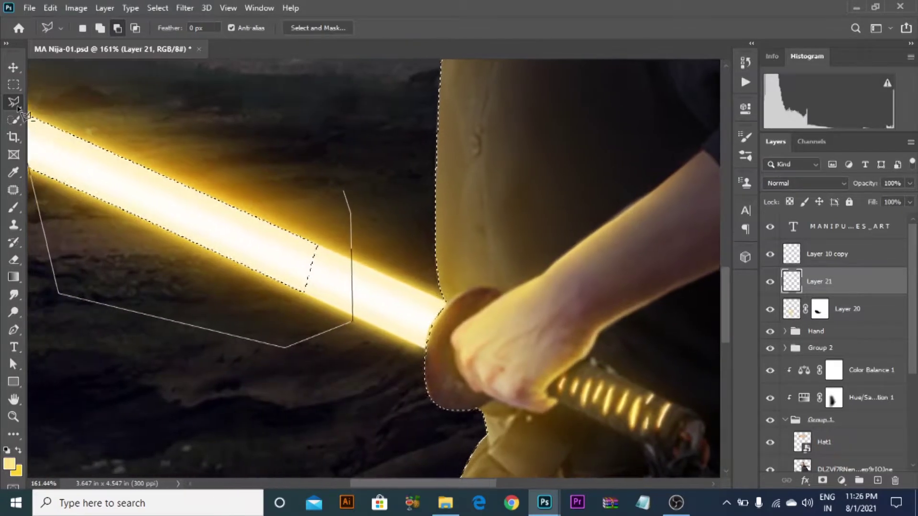
click(25, 106)
click(266, 93)
click(334, 127)
double_click(338, 164)
Paint a light yellow rim along the torso's sword-side edge on Layer 21 with a size 25 brush at 100% opacity
drag(546, 176, 456, 312)
click(3, 204)
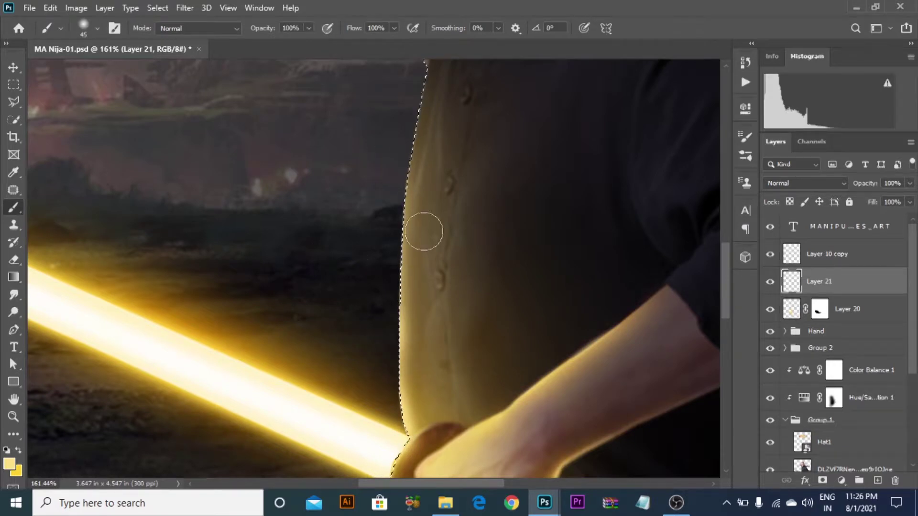
key(bracketleft)
key(bracketleft)
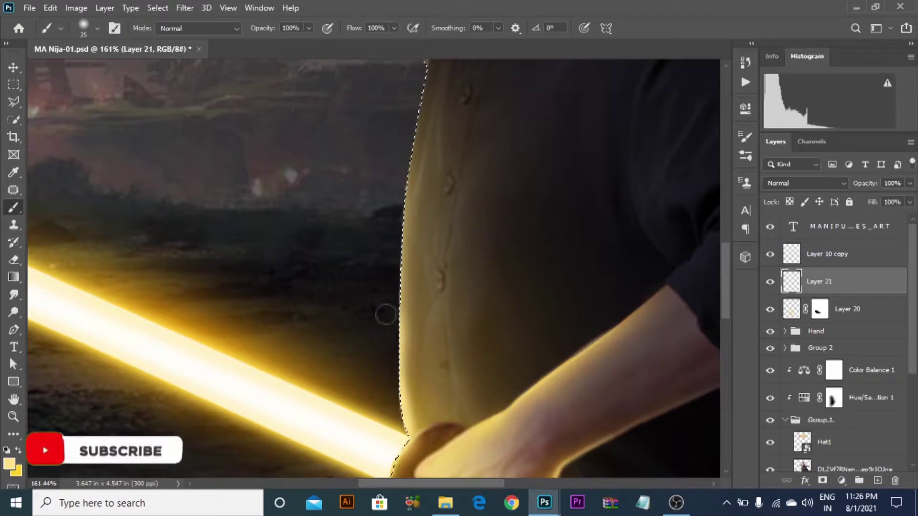
scroll(598, 317, down, 9)
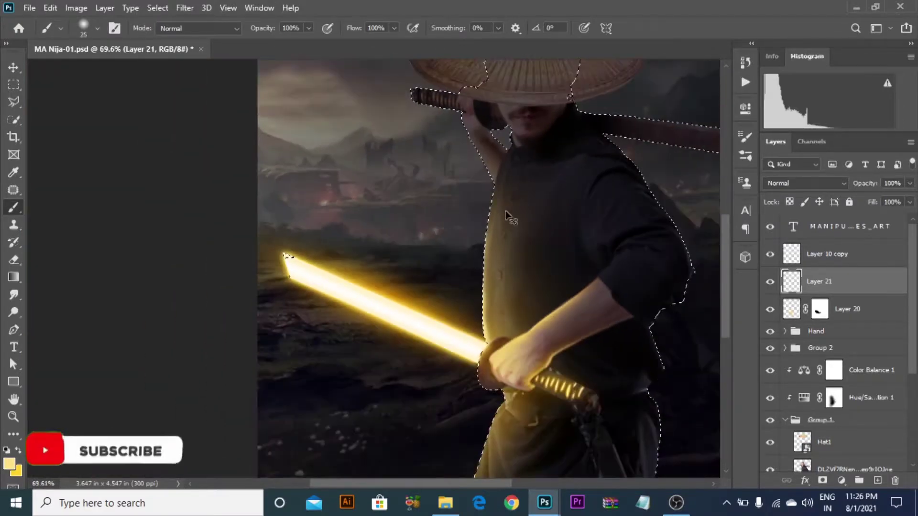
key(ctrl+d)
key(ctrl+z)
Paint a light yellow rim along the robe's outer edge below the belt on Layer 21, and clear the selection
scroll(497, 420, up, 9)
scroll(593, 334, up, 5)
mouse_move(571, 387)
mouse_down()
mouse_move(596, 295)
mouse_move(453, 205)
mouse_move(361, 424)
mouse_up()
key(ctrl+z)
mouse_move(361, 424)
mouse_down()
mouse_move(347, 310)
mouse_move(364, 250)
mouse_move(345, 289)
mouse_up()
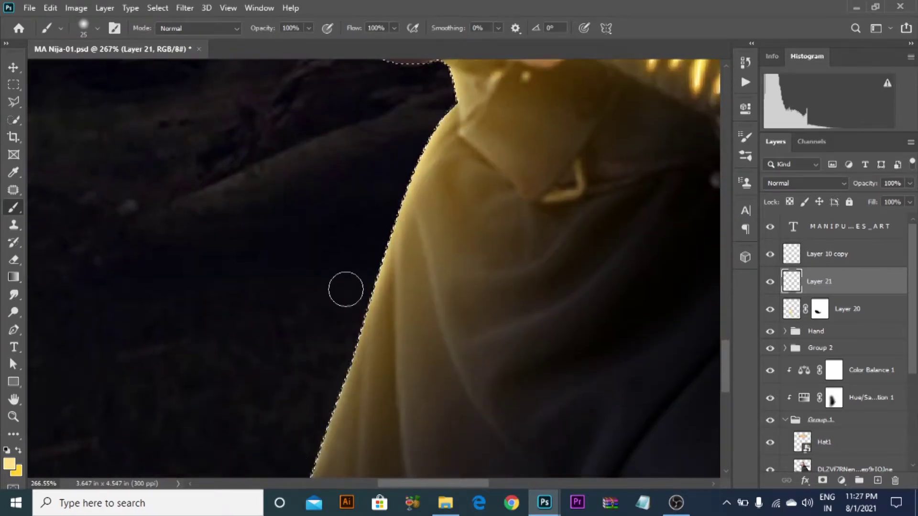
scroll(420, 150, down, 13)
mouse_move(420, 150)
mouse_down()
mouse_move(344, 469)
mouse_move(362, 306)
mouse_move(395, 291)
mouse_move(382, 213)
mouse_up()
scroll(367, 430, down, 1)
scroll(367, 465, up, 11)
Outline the area beside the first long robe fold below the belt with the Polygonal Lasso
key(l)
scroll(378, 324, up, 3)
click(344, 150)
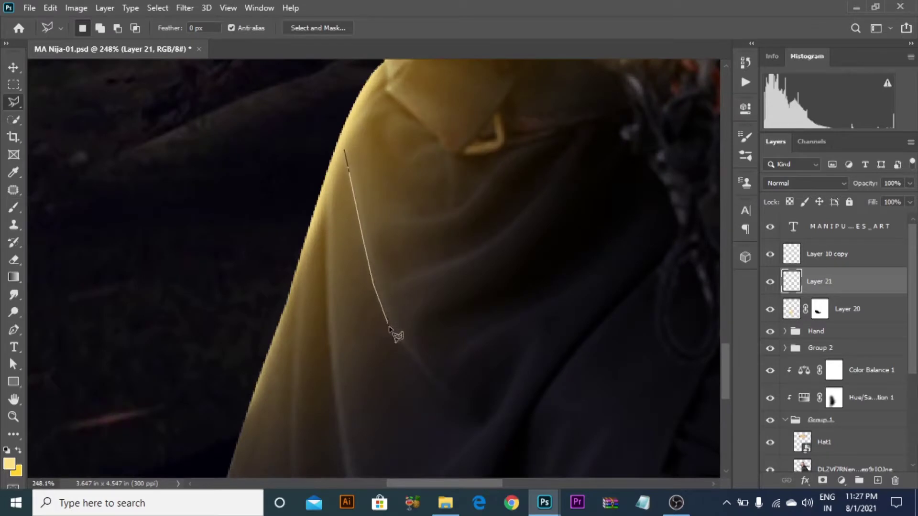
click(513, 380)
click(525, 227)
click(511, 115)
click(368, 86)
click(331, 87)
click(344, 151)
Paint a light yellow highlight along the first robe fold inside the selection, then deselect
click(13, 208)
drag(333, 152, 428, 376)
key(bracketleft)
key(bracketleft)
key(bracketleft)
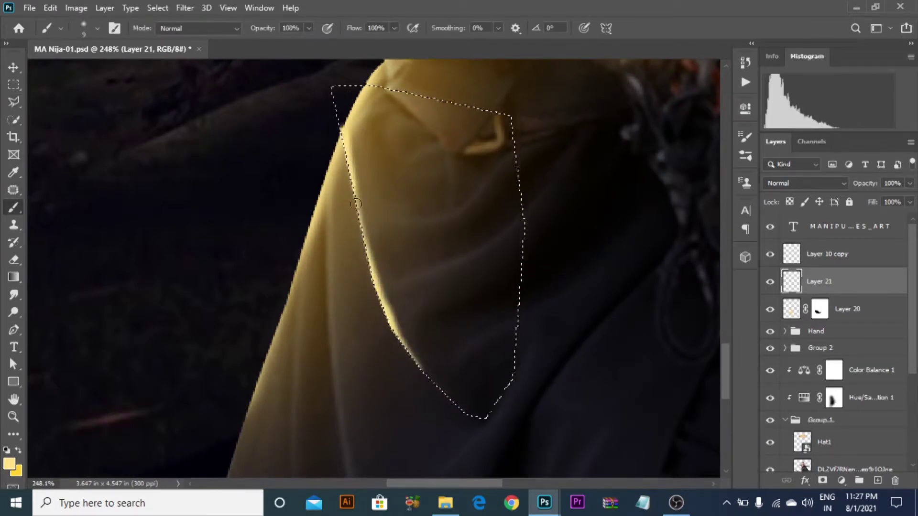
key(ctrl+d)
scroll(437, 215, down, 3)
scroll(444, 212, up, 1)
Smudge the lower end of the fold highlight with a size 35 brush at 50% strength
click(14, 295)
scroll(383, 212, up, 1)
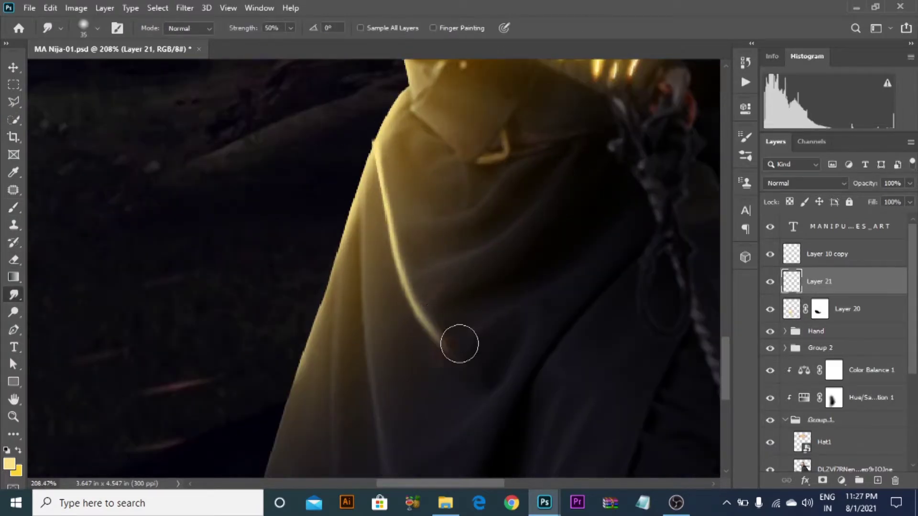
scroll(464, 125, down, 4)
scroll(471, 81, up, 3)
drag(449, 374, 438, 270)
Add a mask to Layer 21 and fade the lower end of the fold highlight with a large black brush
click(822, 481)
click(13, 207)
key(bracketright)
key(bracketright)
key(bracketright)
key(bracketright)
key(bracketright)
key(bracketright)
key(bracketright)
key(bracketright)
key(bracketright)
key(bracketright)
key(bracketright)
key(bracketright)
key(bracketright)
key(x)
click(452, 323)
scroll(386, 148, up, 1)
Reduce the brush to size 15 and outline the second robe fold, nearer the outer edge, with the Polygonal Lasso
key(bracketleft)
key(bracketleft)
key(bracketleft)
key(bracketleft)
key(bracketleft)
key(bracketleft)
key(bracketleft)
key(bracketleft)
key(bracketleft)
key(bracketleft)
key(bracketleft)
key(bracketleft)
key(bracketleft)
key(bracketleft)
key(bracketleft)
key(bracketleft)
scroll(399, 169, up, 7)
scroll(395, 142, down, 9)
scroll(383, 354, up, 5)
drag(383, 365, 380, 313)
click(791, 281)
click(13, 102)
scroll(377, 287, up, 1)
click(355, 110)
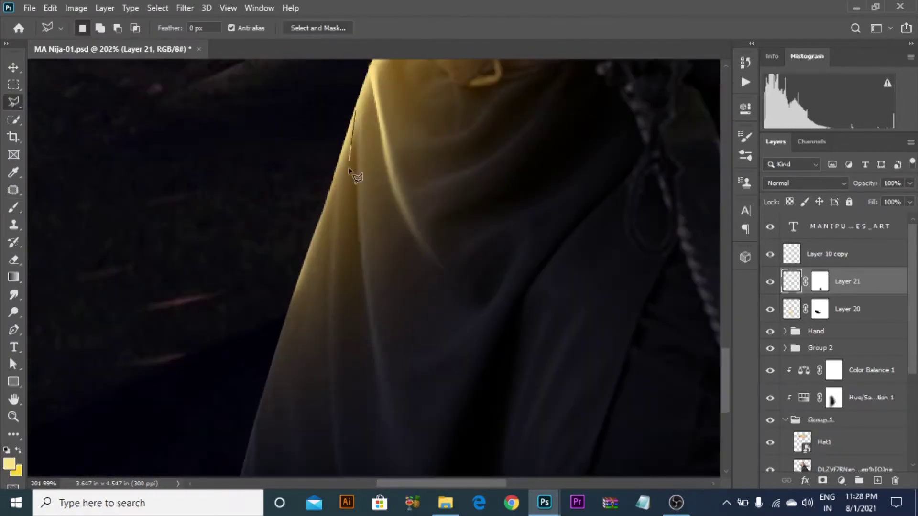
click(412, 439)
click(439, 415)
click(393, 220)
click(370, 69)
click(356, 111)
scroll(354, 344, up, 2)
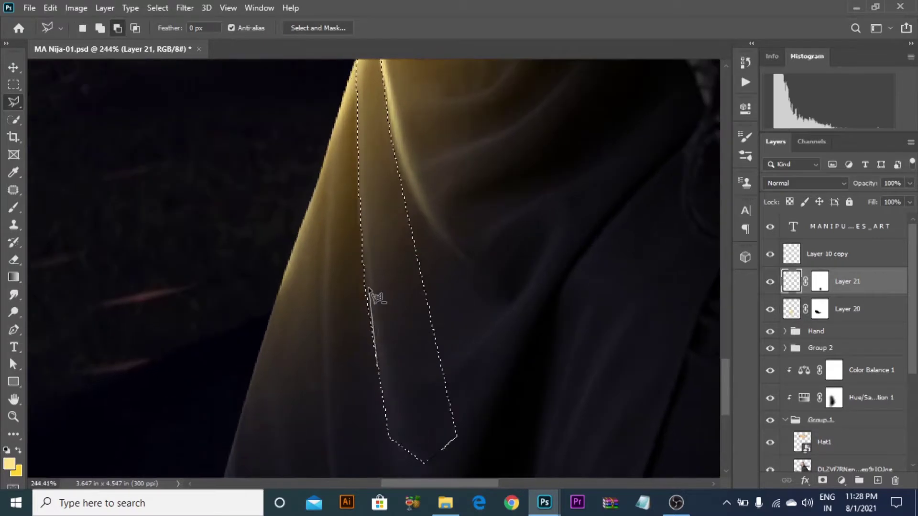
scroll(346, 327, down, 2)
Paint a light yellow highlight along the second robe fold with the size 15 brush on Layer 21, then deselect
key(b)
drag(348, 119, 365, 362)
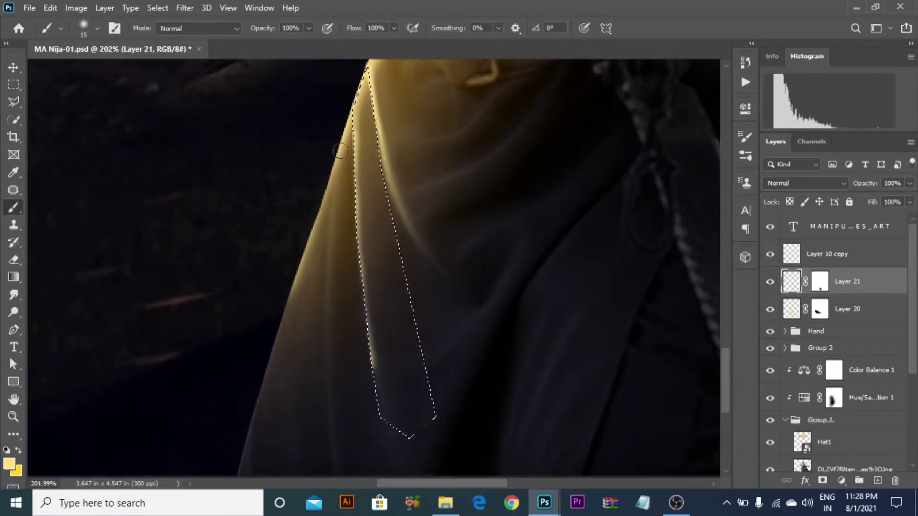
key(ctrl+d)
scroll(422, 331, down, 2)
Fade the lower end of the second fold highlight with a size 175 black brush on Layer 21's mask
click(819, 282)
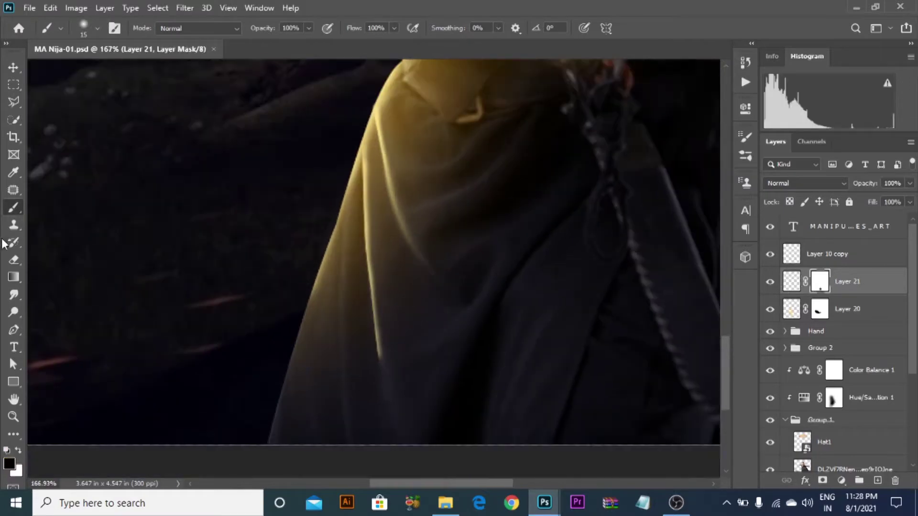
click(13, 295)
scroll(383, 229, down, 12)
scroll(406, 249, up, 15)
click(819, 281)
click(13, 207)
key(bracketright)
key(bracketright)
key(bracketright)
key(bracketright)
key(bracketright)
key(bracketright)
key(bracketright)
key(bracketright)
key(bracketright)
key(bracketright)
key(bracketright)
key(bracketright)
key(bracketright)
key(bracketright)
click(409, 412)
scroll(310, 365, down, 10)
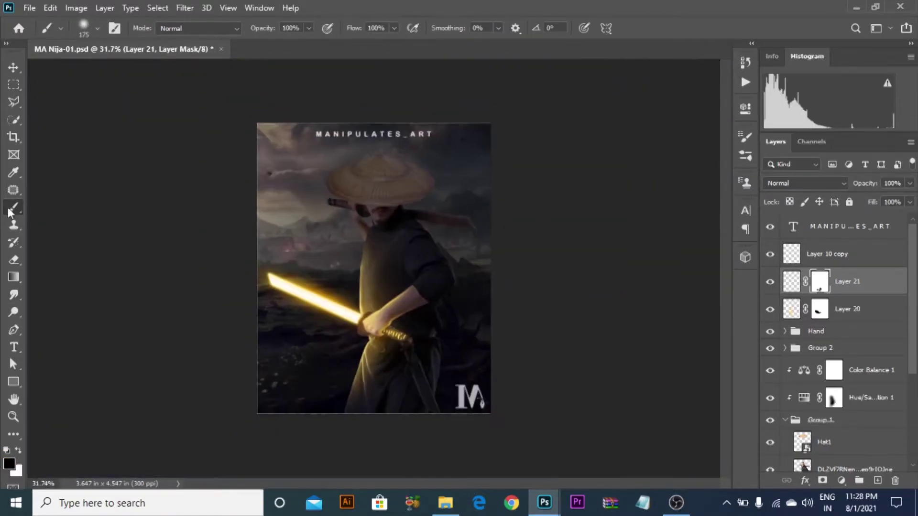
Outline the curved crosswise fold just below the belt buckle with the Polygonal Lasso
scroll(344, 297, up, 8)
key(l)
scroll(471, 364, up, 8)
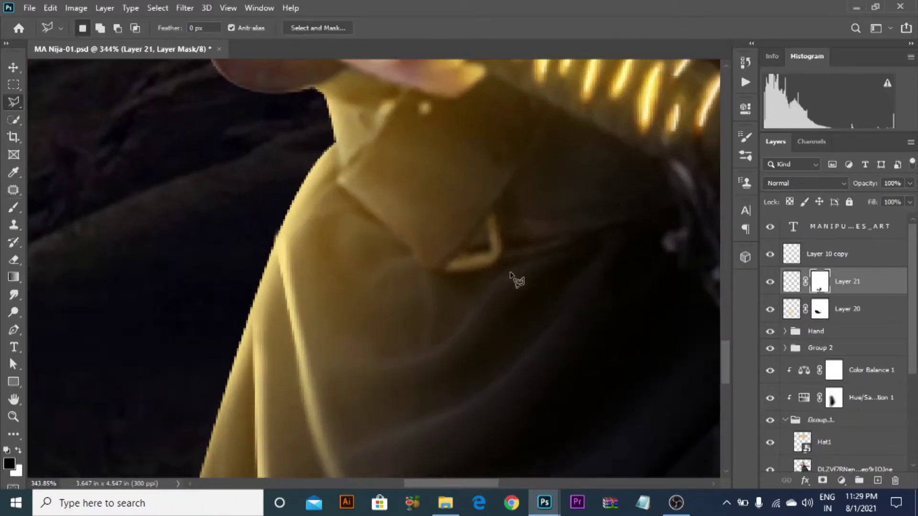
click(520, 344)
click(552, 283)
double_click(549, 250)
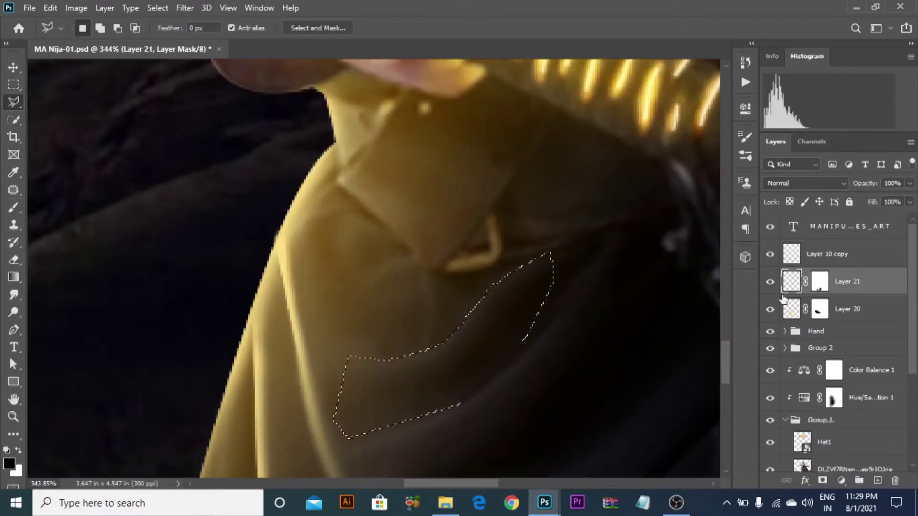
Paint a light yellow highlight along the outlined fold's upper edge with a size 15 brush on Layer 21, and deselect
click(793, 282)
key(b)
scroll(452, 324, up, 3)
key(bracketleft)
key(bracketleft)
key(bracketleft)
key(bracketleft)
key(bracketleft)
key(bracketleft)
key(bracketleft)
key(bracketleft)
key(bracketleft)
key(bracketleft)
key(bracketleft)
key(bracketleft)
key(bracketleft)
key(bracketleft)
key(bracketleft)
mouse_move(386, 356)
mouse_down()
mouse_move(434, 332)
mouse_move(335, 366)
mouse_up()
key(ctrl+d)
Smudge the crosswise fold highlight below the belt buckle at 50% strength to blend it into the cloth
click(13, 294)
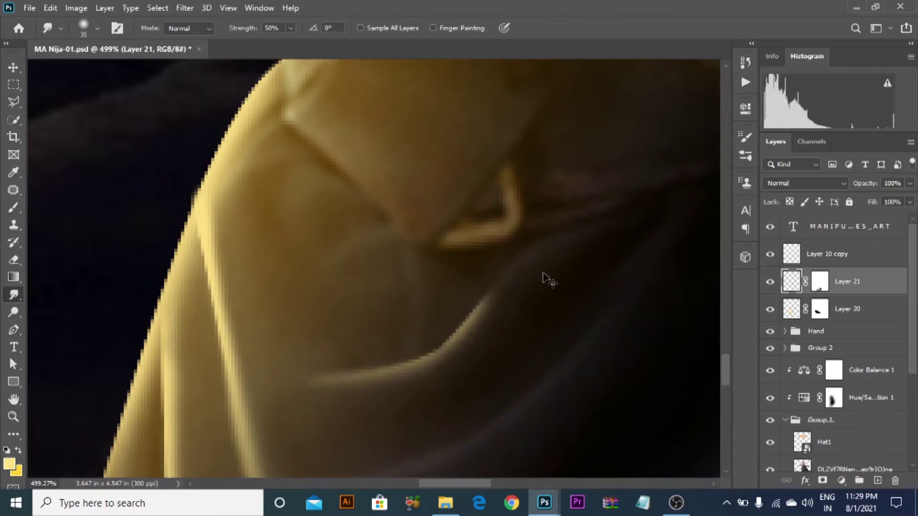
scroll(560, 210, down, 6)
scroll(540, 309, up, 5)
drag(506, 272, 428, 321)
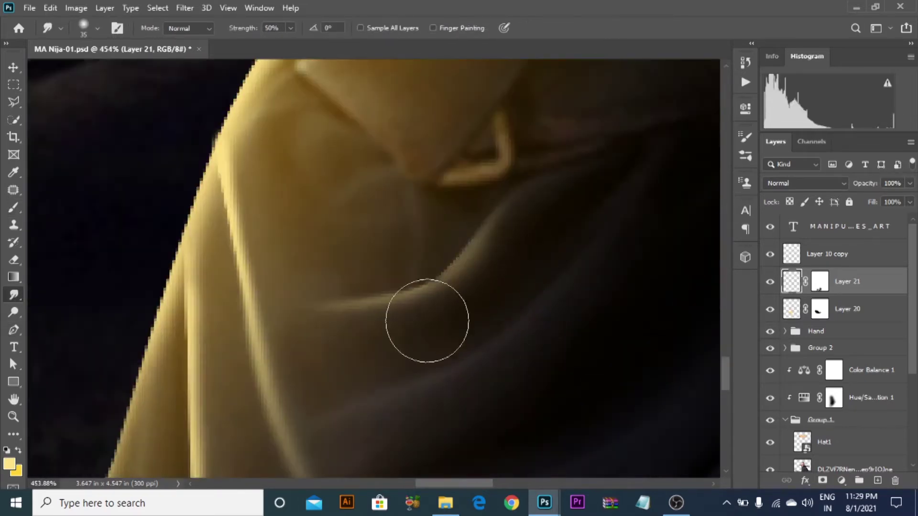
Outline the lower diagonal robe fold beneath the first crosswise fold with the Polygonal Lasso
click(834, 254)
key(l)
scroll(565, 290, up, 1)
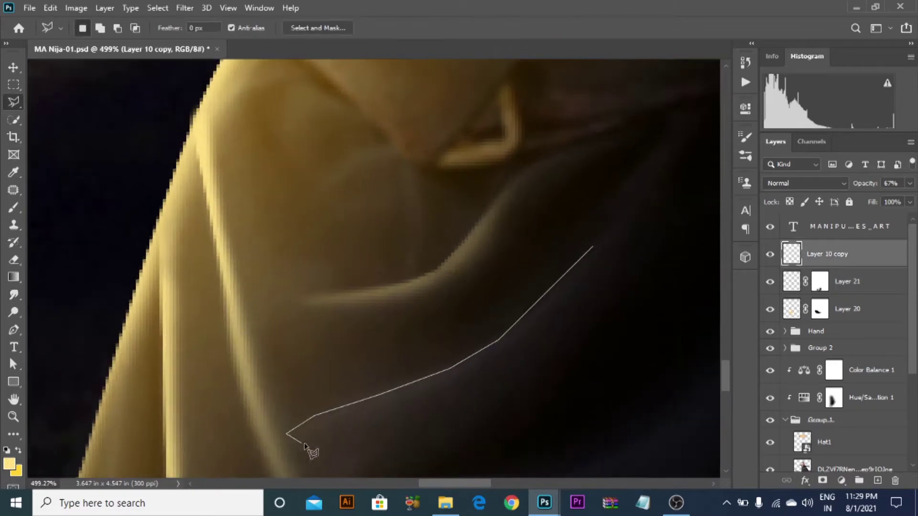
double_click(616, 296)
Paint a light yellow highlight along the lower diagonal fold with the size 15 brush on Layer 21, and deselect
key(s)
scroll(678, 305, down, 1)
click(792, 281)
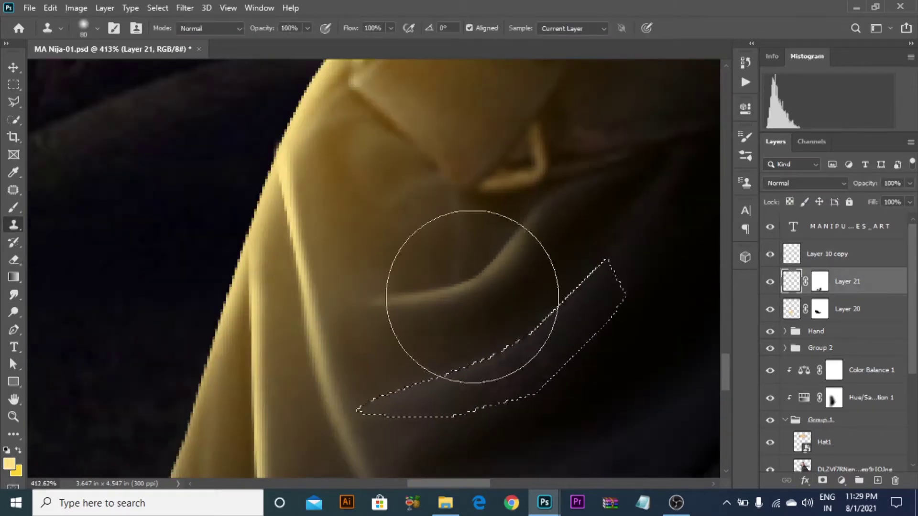
click(509, 288)
click(459, 211)
key(b)
scroll(528, 360, up, 1)
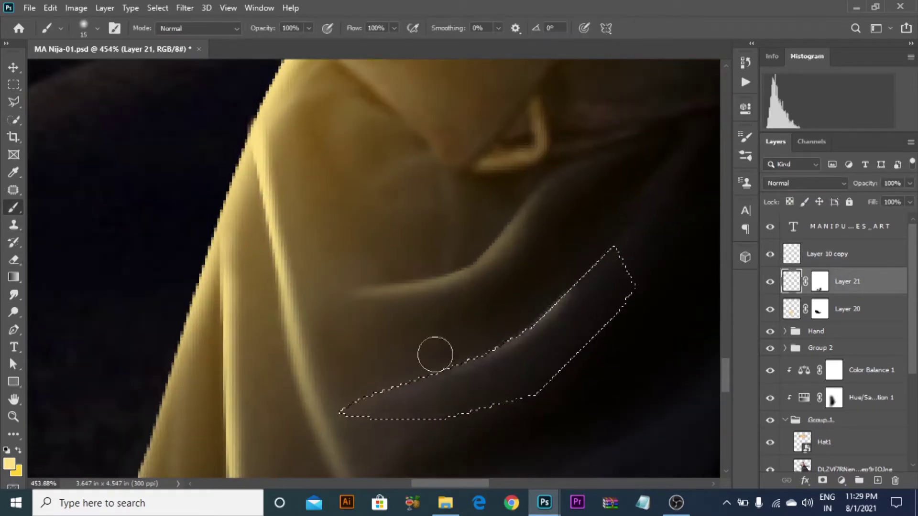
mouse_move(487, 333)
mouse_down()
mouse_move(543, 299)
mouse_move(504, 312)
mouse_move(592, 264)
mouse_up()
key(ctrl+d)
Smudge the lower diagonal fold's highlight so it blends into the surrounding robe
scroll(578, 282, down, 1)
scroll(574, 286, up, 1)
click(13, 295)
drag(426, 361, 398, 371)
mouse_move(563, 311)
mouse_down()
mouse_move(595, 275)
mouse_move(667, 254)
mouse_up()
Fade the crosswise fold highlights with a size 60 black brush on Layer 21's mask
click(820, 281)
key(b)
key(bracketright)
key(bracketright)
key(bracketright)
key(bracketright)
key(bracketright)
key(bracketright)
key(bracketright)
key(bracketright)
scroll(622, 199, down, 10)
scroll(371, 423, up, 6)
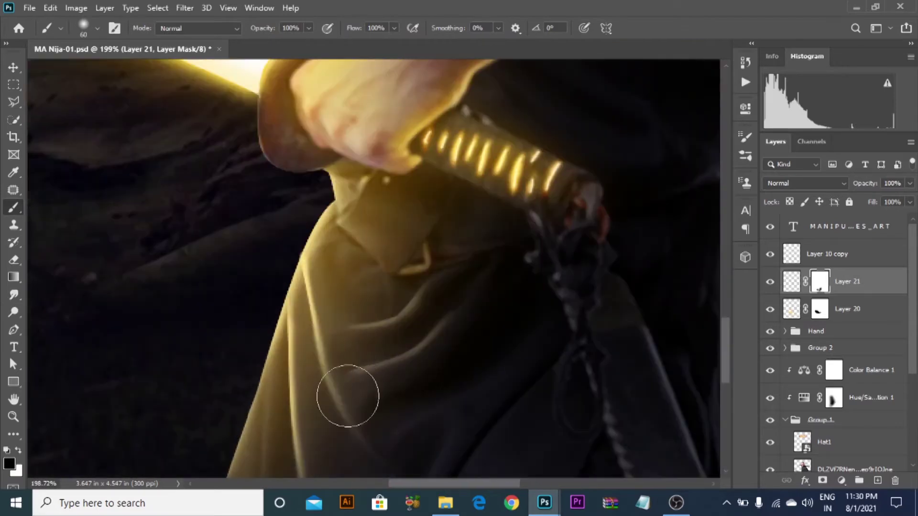
scroll(468, 248, down, 10)
scroll(358, 382, up, 7)
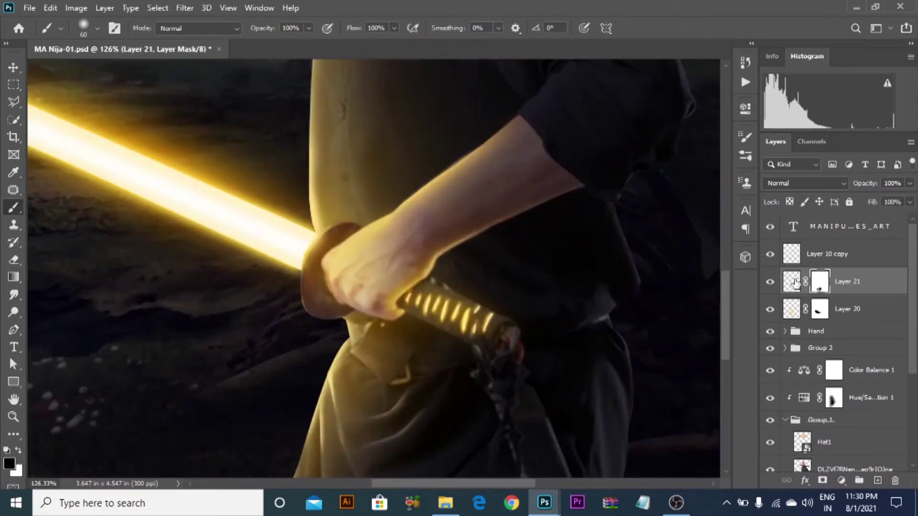
Paint a thin light yellow highlight along the belt flap's lower edge with a size 3 brush on Layer 21
click(792, 282)
scroll(375, 353, up, 6)
scroll(195, 370, up, 4)
key(bracketleft)
key(bracketleft)
key(bracketleft)
key(bracketleft)
key(bracketleft)
key(bracketleft)
key(bracketleft)
key(bracketleft)
key(bracketleft)
key(bracketleft)
key(bracketleft)
key(bracketleft)
key(bracketleft)
key(bracketleft)
key(bracketleft)
key(bracketleft)
mouse_move(399, 299)
mouse_down()
mouse_move(472, 366)
mouse_move(453, 354)
mouse_up()
key(ctrl+z)
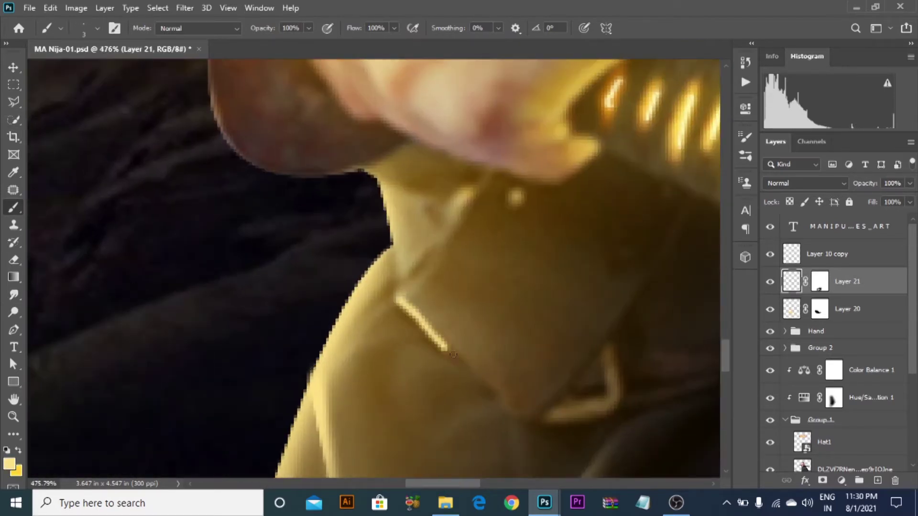
Smudge the belt flap's edge highlights inward over the flap, varying the Smudge tool's size
click(13, 294)
mouse_move(429, 293)
mouse_down()
mouse_move(498, 220)
mouse_move(434, 266)
mouse_up()
key(bracketright)
key(bracketright)
mouse_move(471, 297)
mouse_down()
mouse_move(504, 231)
mouse_move(561, 260)
mouse_move(484, 343)
mouse_move(502, 377)
mouse_up()
key(bracketleft)
key(bracketleft)
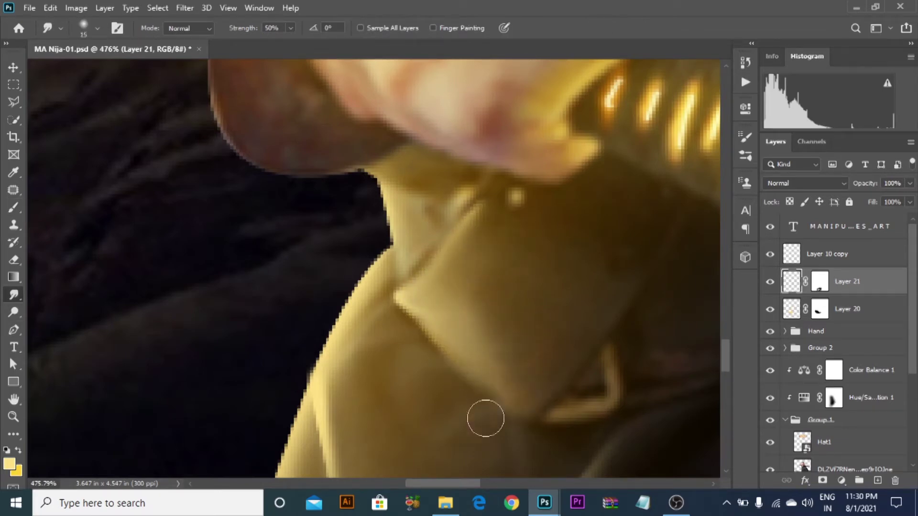
scroll(478, 367, down, 2)
scroll(506, 329, up, 2)
Clean up the smudged highlight along the belt flap's lower edge with a size 4 eraser
click(13, 260)
key(bracketleft)
key(bracketleft)
key(bracketleft)
key(bracketleft)
key(bracketleft)
key(bracketleft)
key(bracketleft)
key(bracketleft)
key(bracketleft)
key(bracketleft)
key(bracketleft)
key(bracketleft)
key(bracketleft)
key(bracketleft)
key(bracketleft)
scroll(519, 318, down, 1)
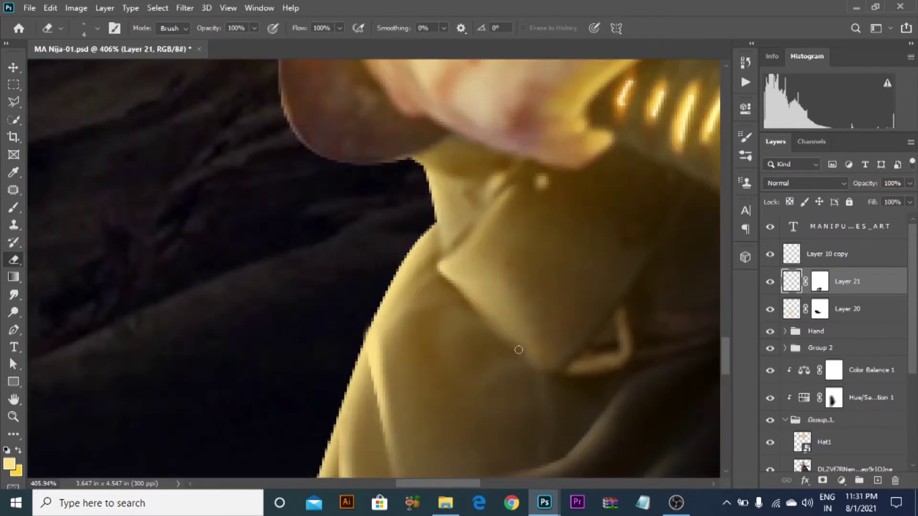
scroll(534, 366, down, 3)
scroll(577, 239, up, 1)
Set the foreground colour to #fff6d9 and paint highlights along both edges of the belt flap's pointed corner
click(14, 207)
click(9, 464)
click(588, 97)
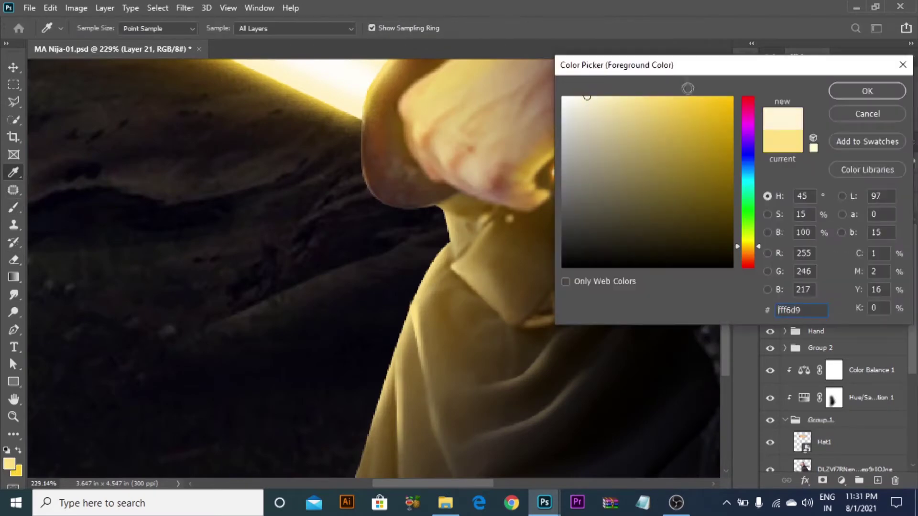
click(866, 90)
scroll(460, 267, up, 3)
drag(432, 261, 474, 228)
Smudge the pale corner highlights into the belt flap with the size 9 Smudge tool
click(13, 294)
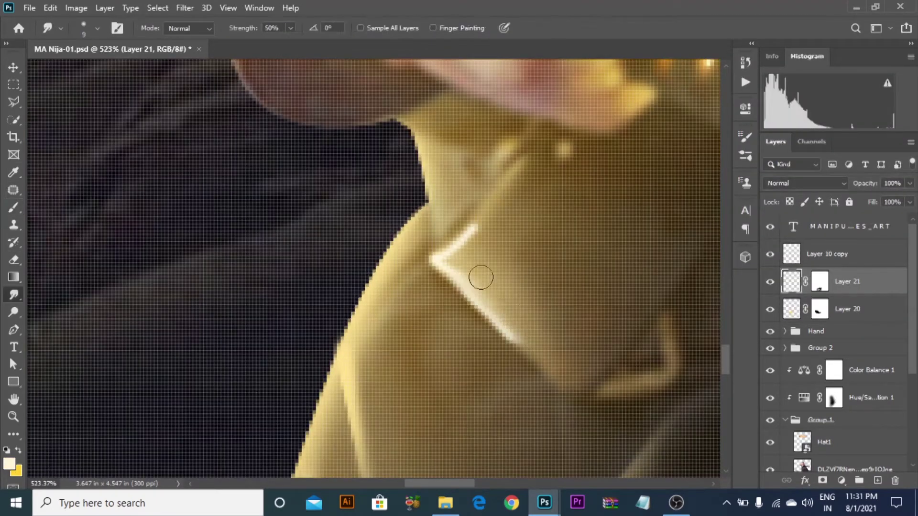
scroll(544, 366, down, 8)
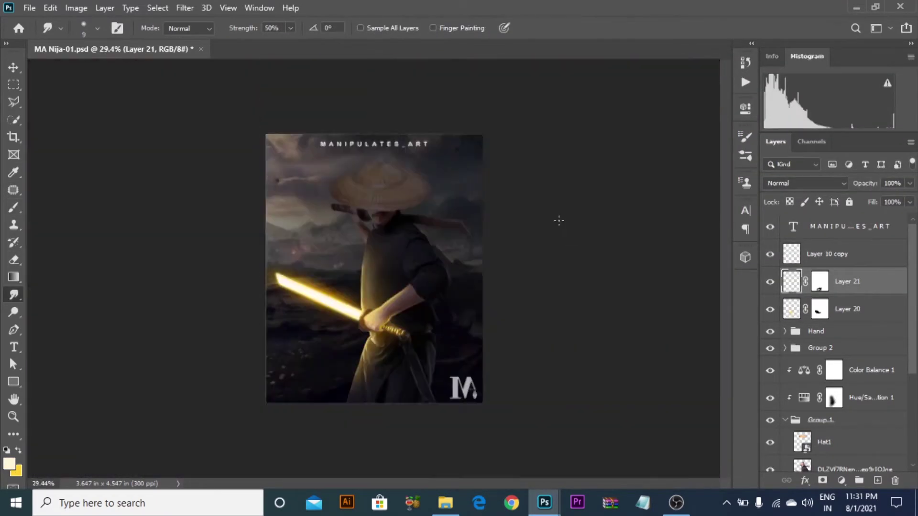
scroll(366, 358, up, 8)
drag(403, 358, 443, 388)
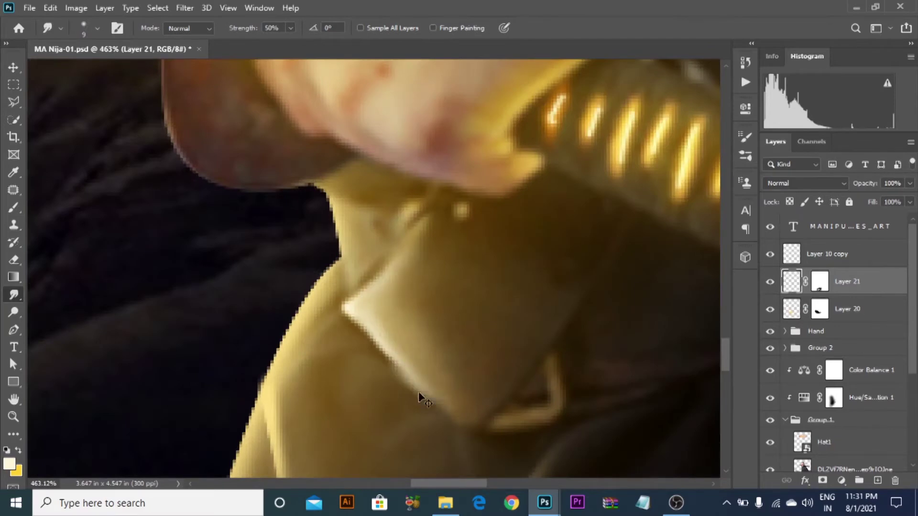
scroll(376, 319, down, 4)
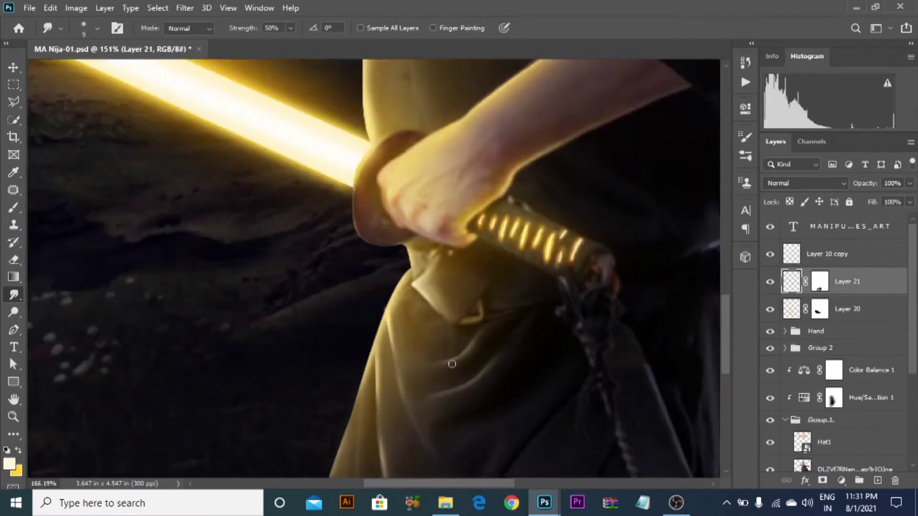
Paint a pale cream highlight on the robe's outer edge where the first fold begins, and blend it with the Smudge tool
key(b)
scroll(352, 284, up, 4)
mouse_move(342, 326)
mouse_down()
mouse_move(337, 297)
mouse_move(302, 366)
mouse_move(347, 259)
mouse_up()
click(13, 295)
scroll(331, 338, up, 1)
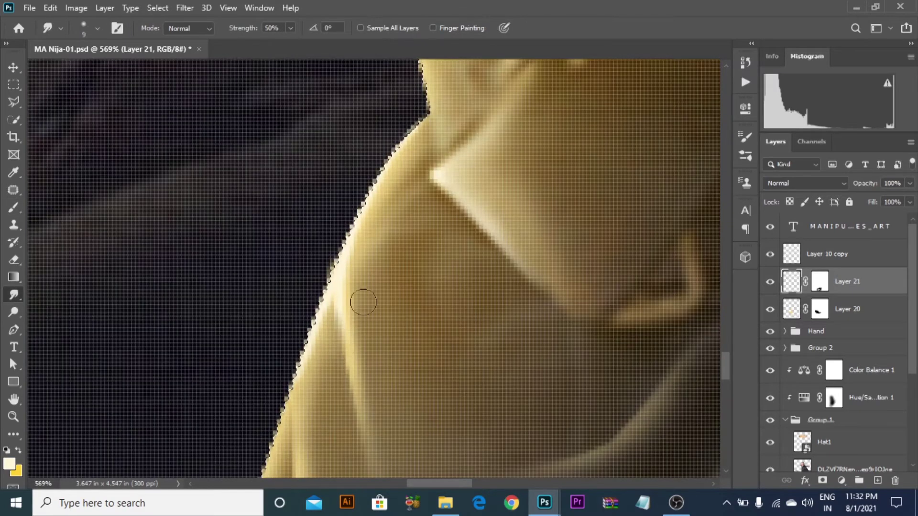